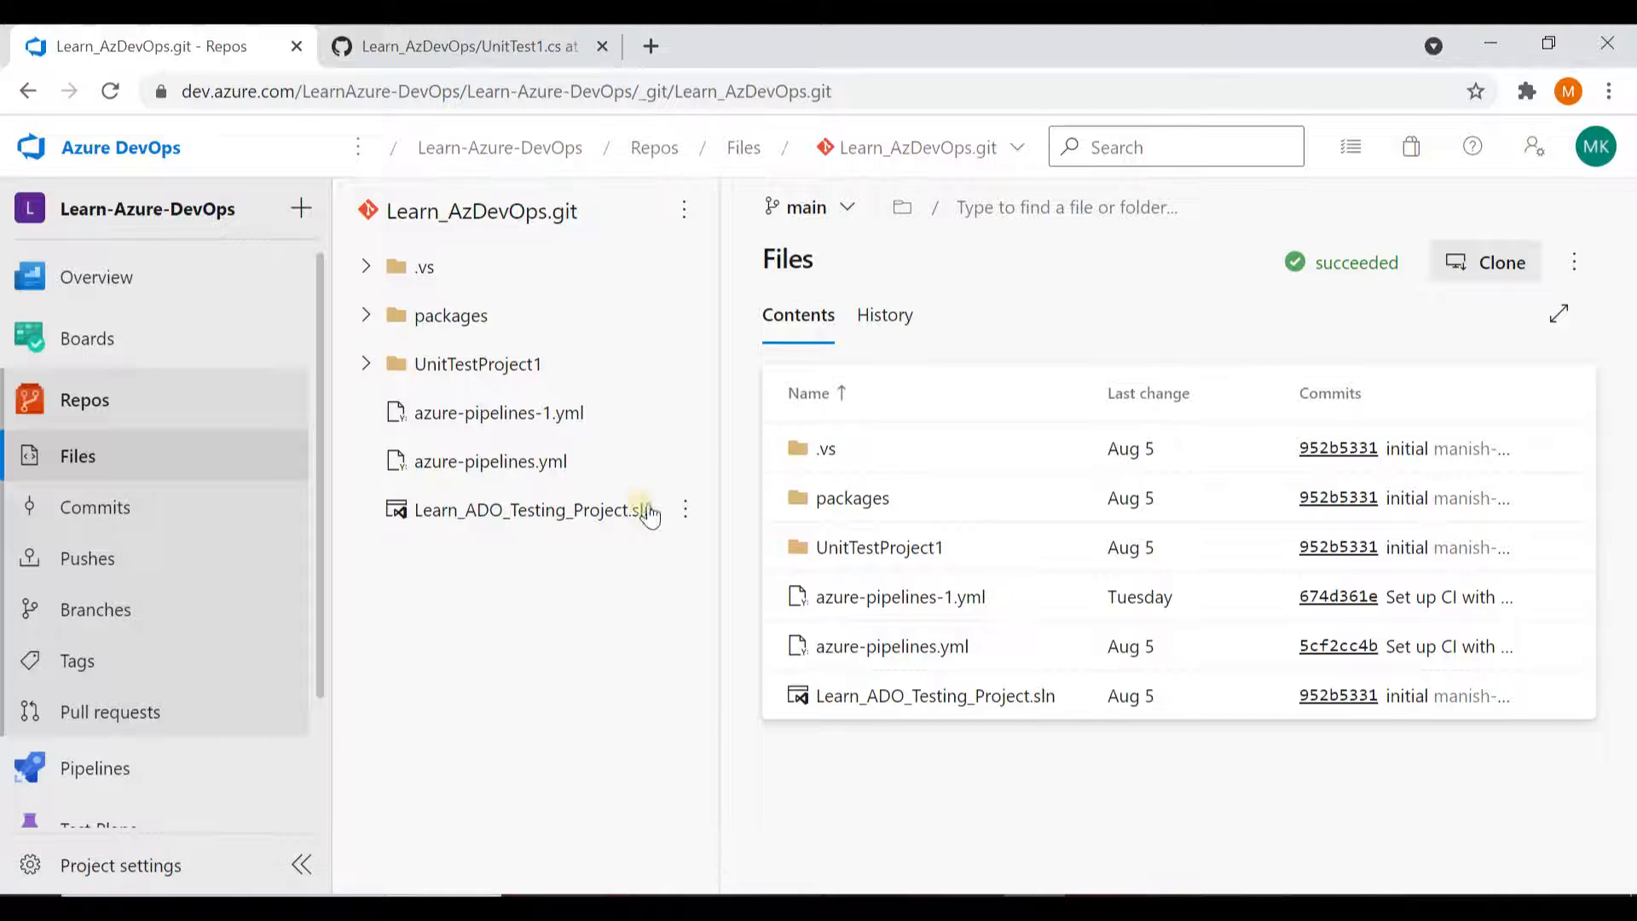
Step: Review the UnitTest3, UnitTest4 and UnitTest5 test classes in UnitTest1.cs in the GitHub repository
{"action": "left_click_drag", "start_coordinate": [321, 489], "coordinate": [344, 621]}
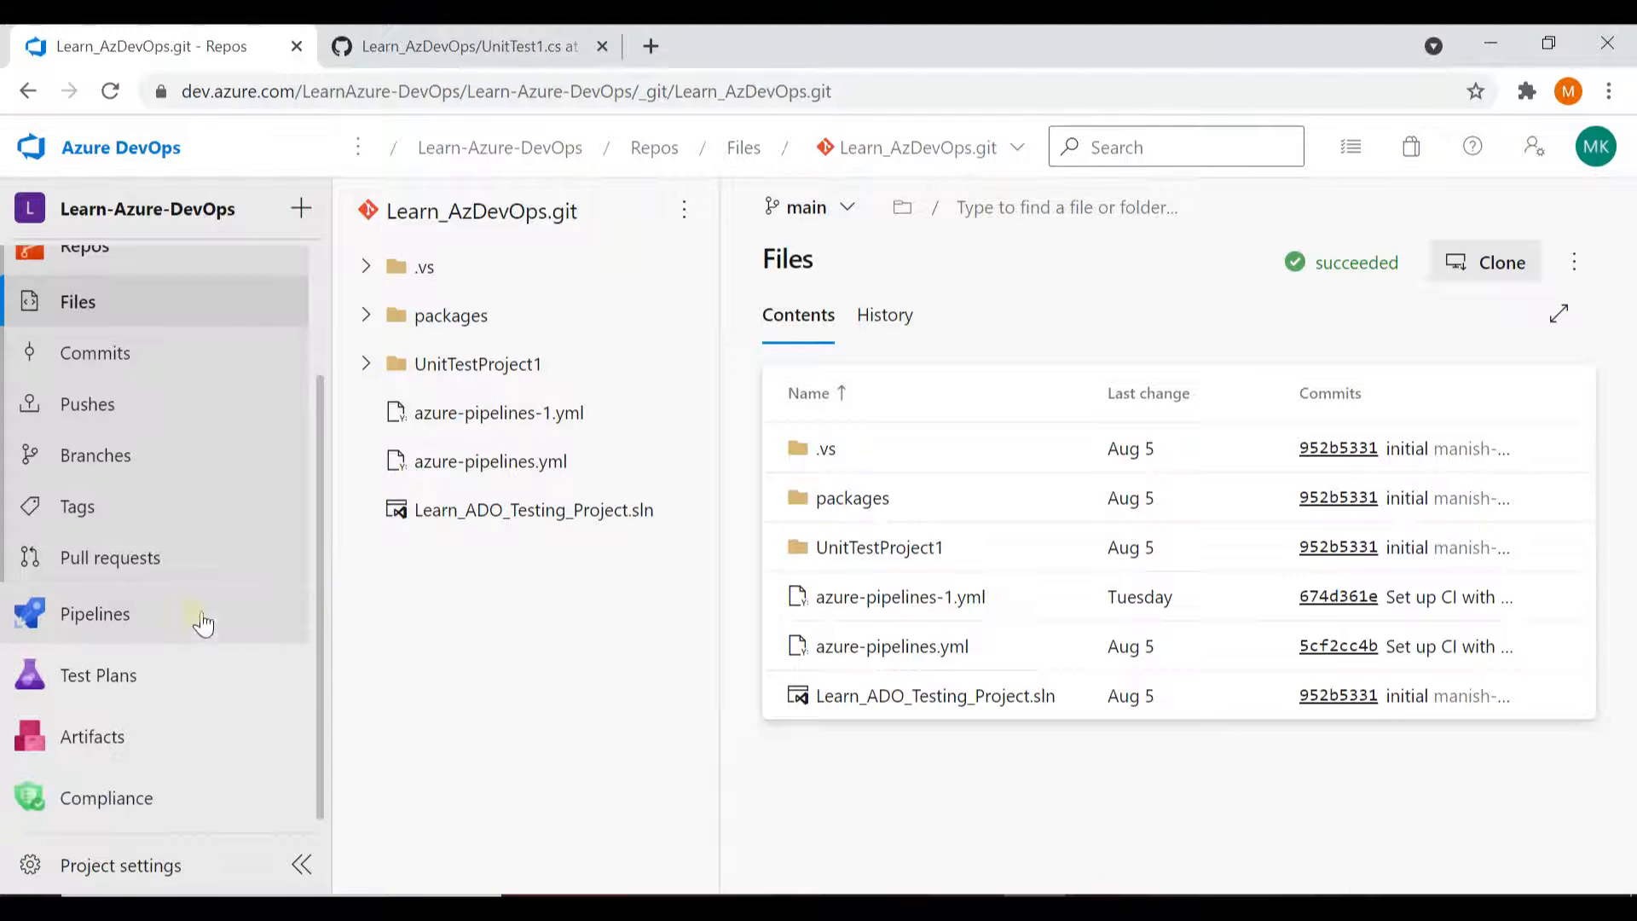
{"action": "mouse_move", "coordinate": [179, 621]}
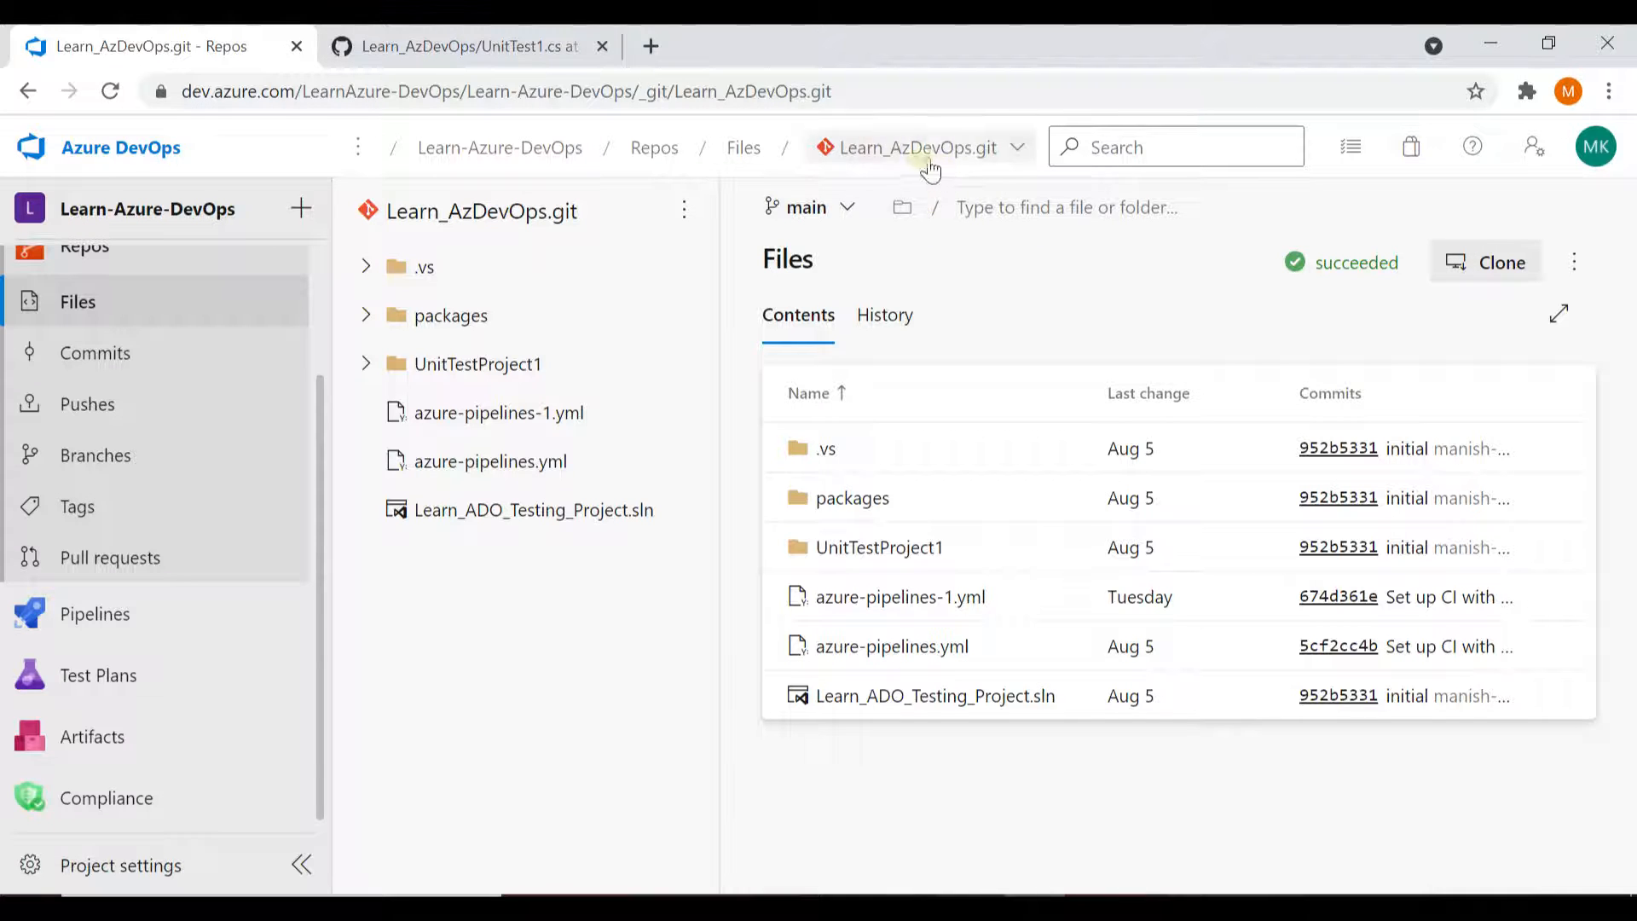
{"action": "left_click", "coordinate": [453, 34]}
{"action": "left_click_drag", "start_coordinate": [1626, 241], "coordinate": [1630, 606]}
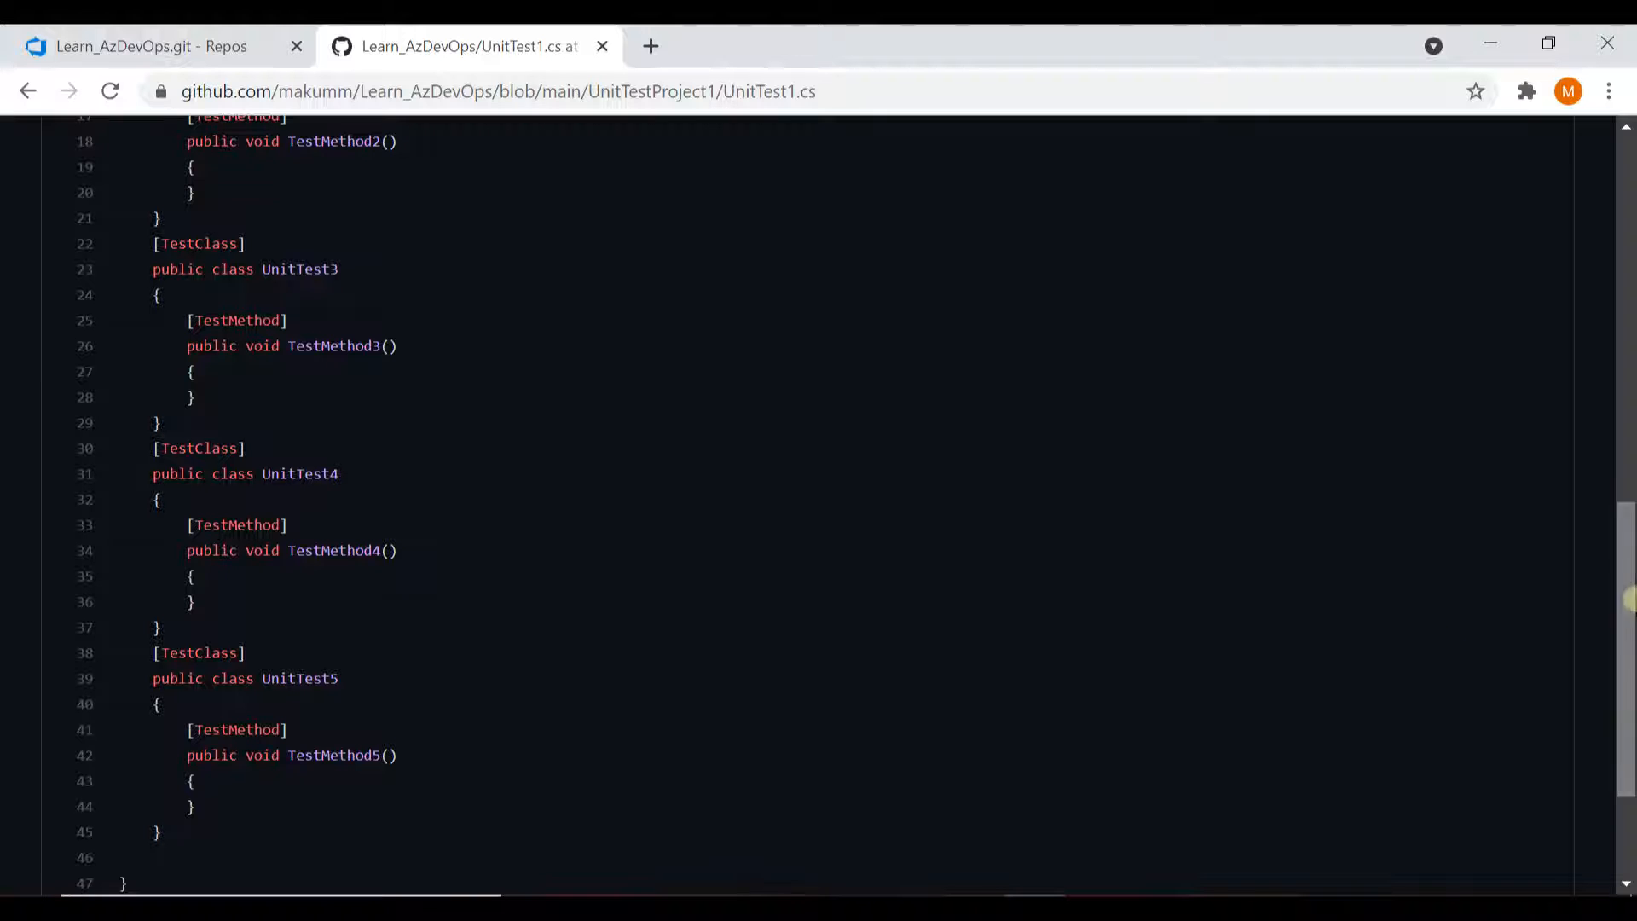
{"action": "left_click_drag", "start_coordinate": [388, 780], "coordinate": [179, 256]}
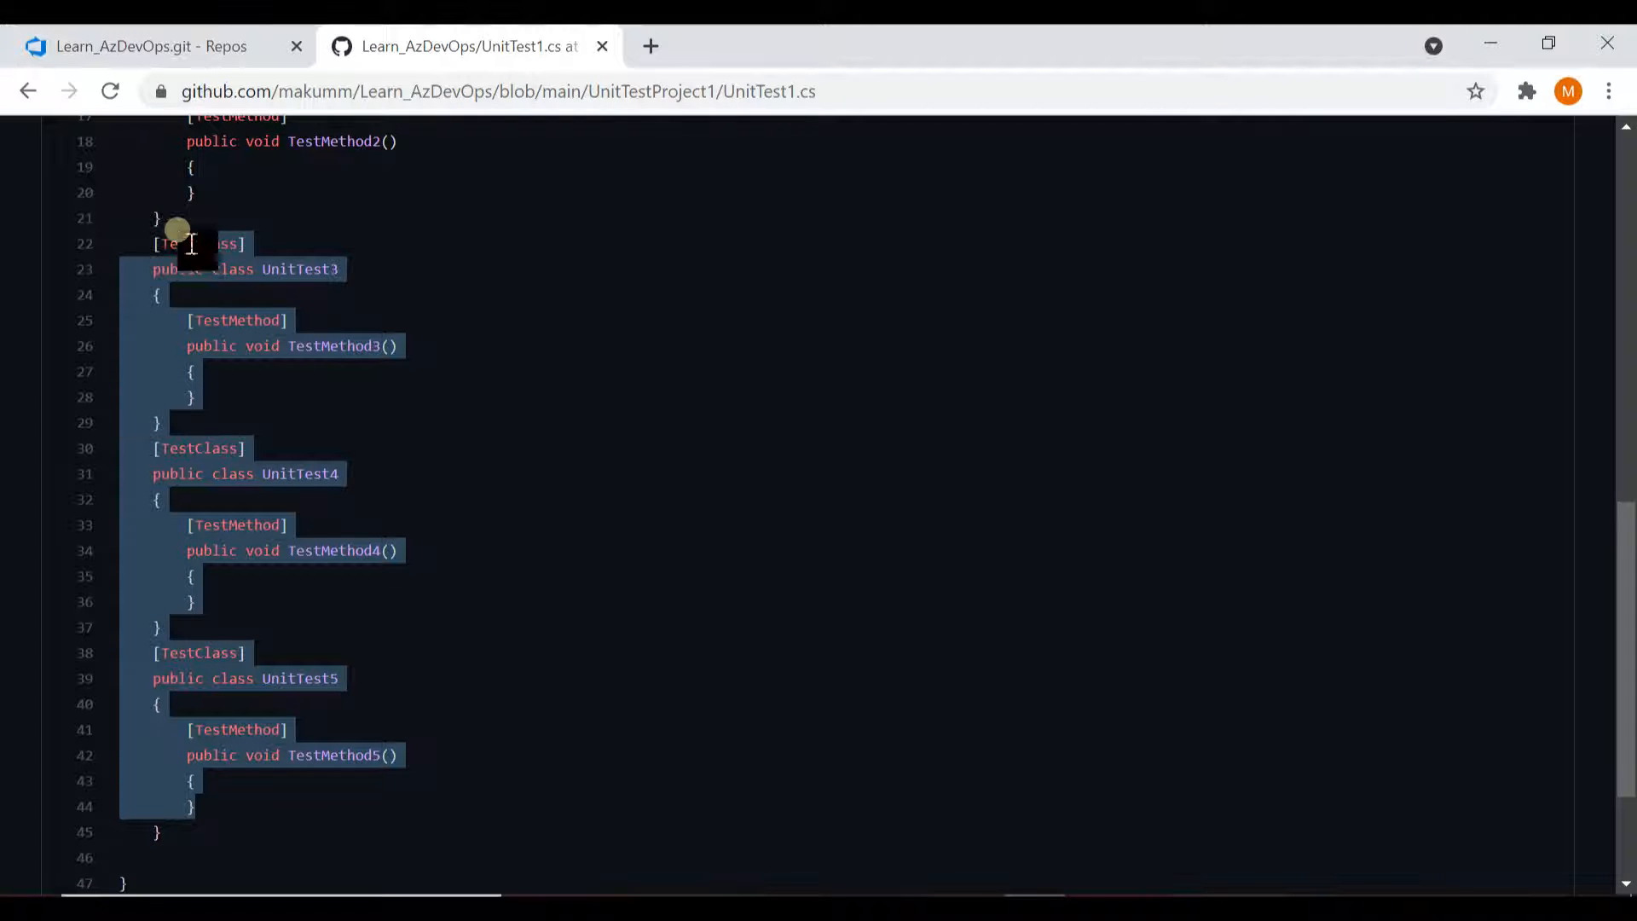
{"action": "left_click", "coordinate": [327, 285]}
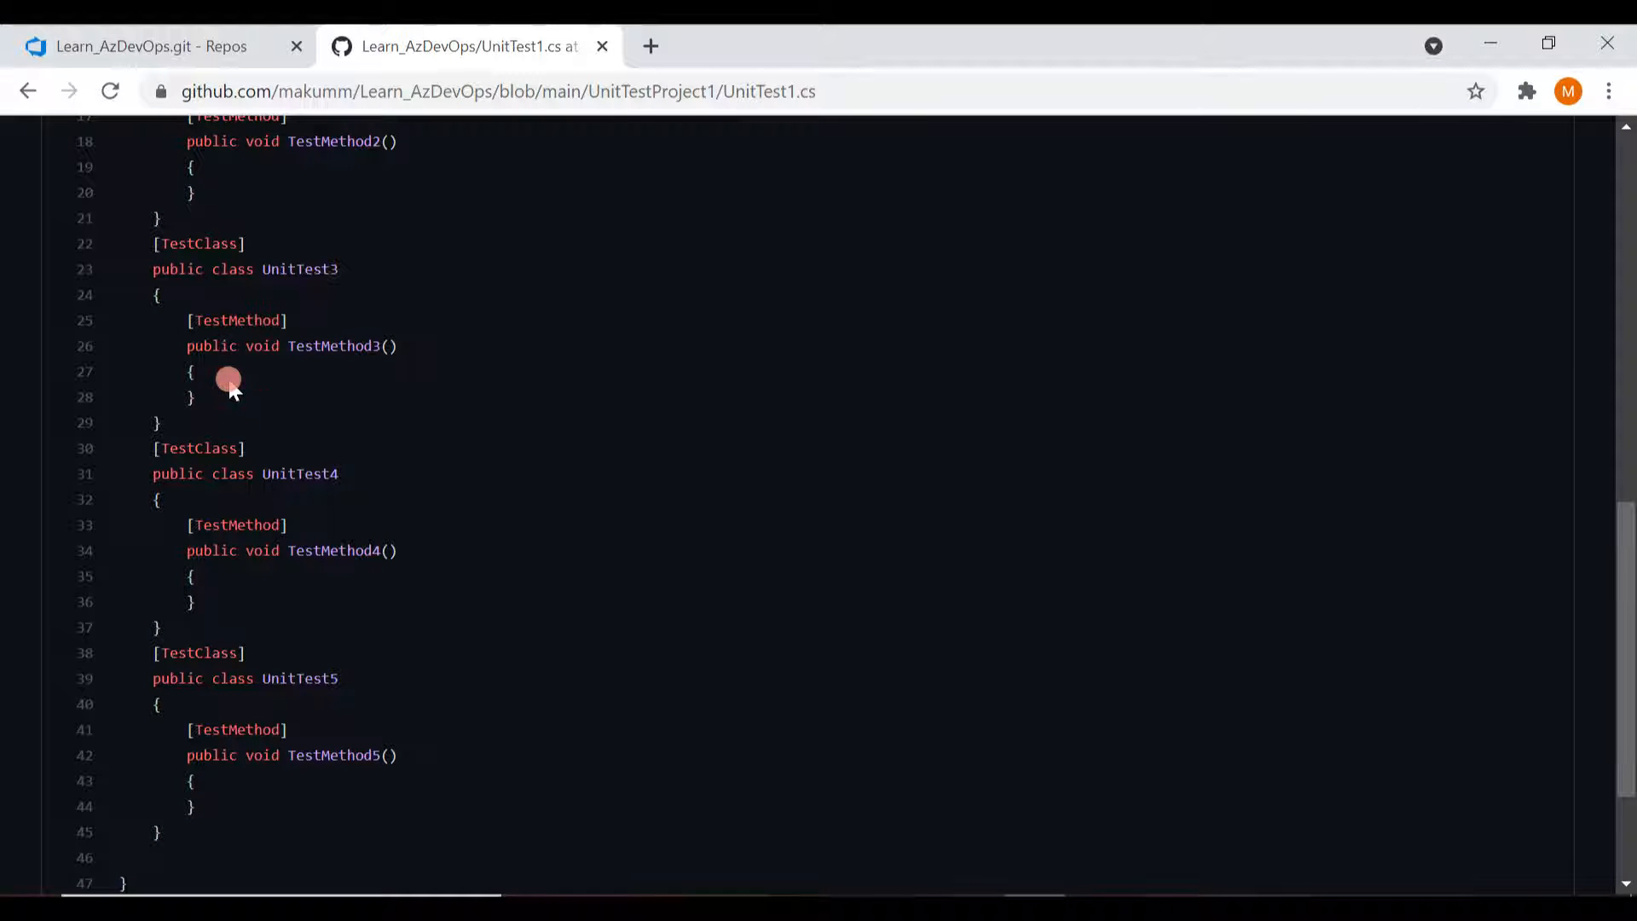
Step: Switch back to Azure DevOps and start a new pipeline in the project with the classic editor
{"action": "left_click", "coordinate": [166, 47]}
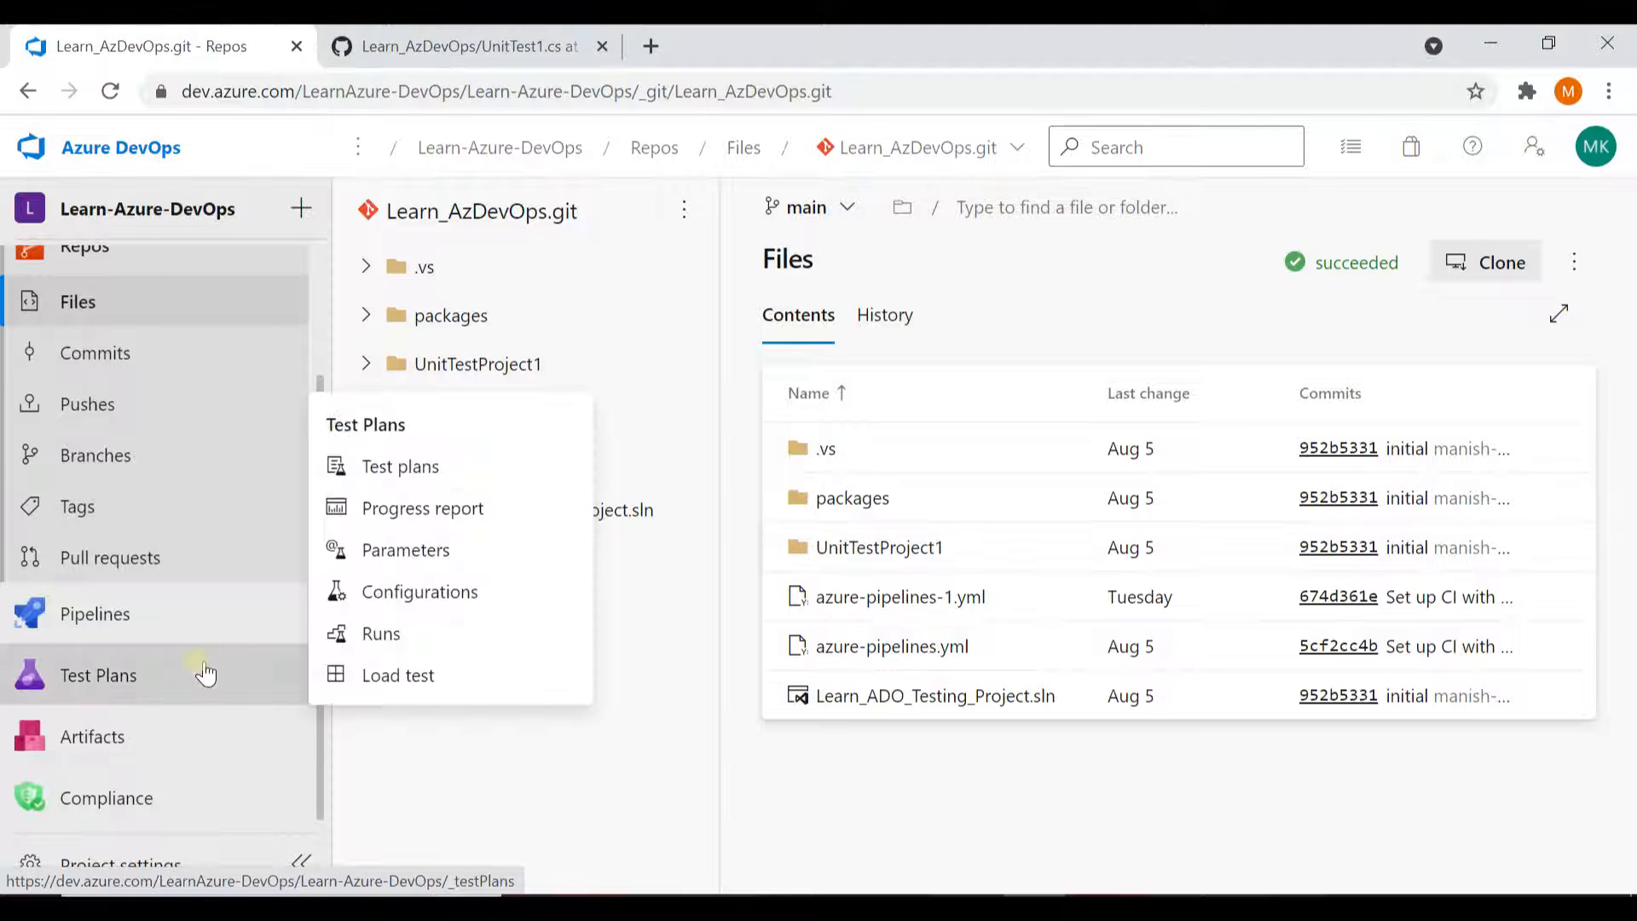
{"action": "left_click", "coordinate": [136, 623]}
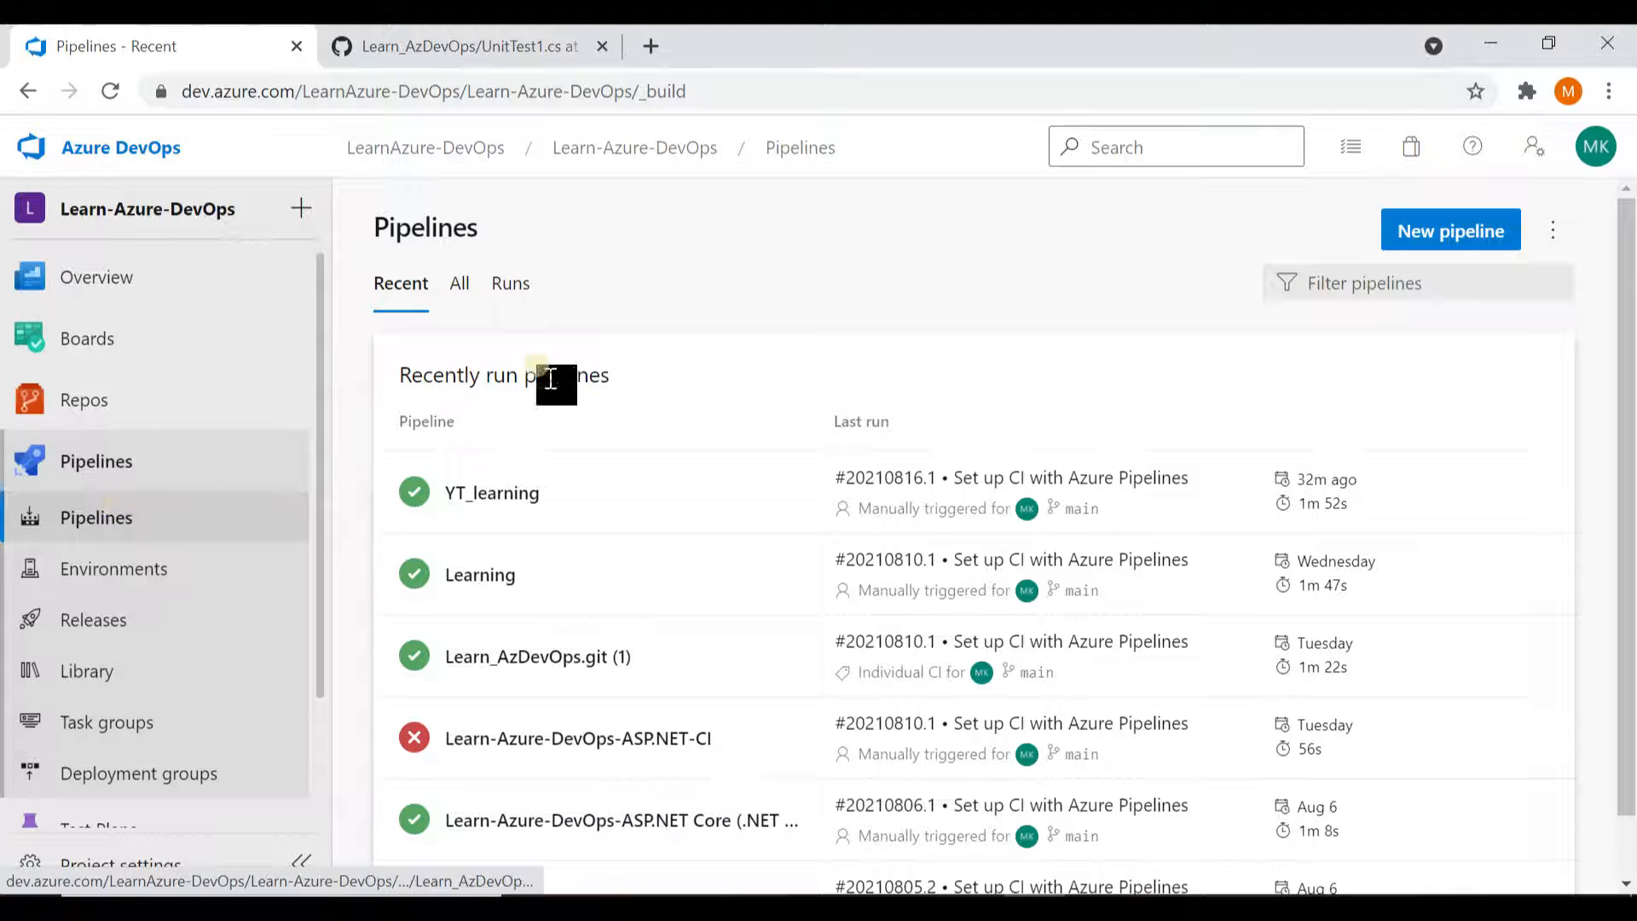
{"action": "left_click", "coordinate": [146, 518]}
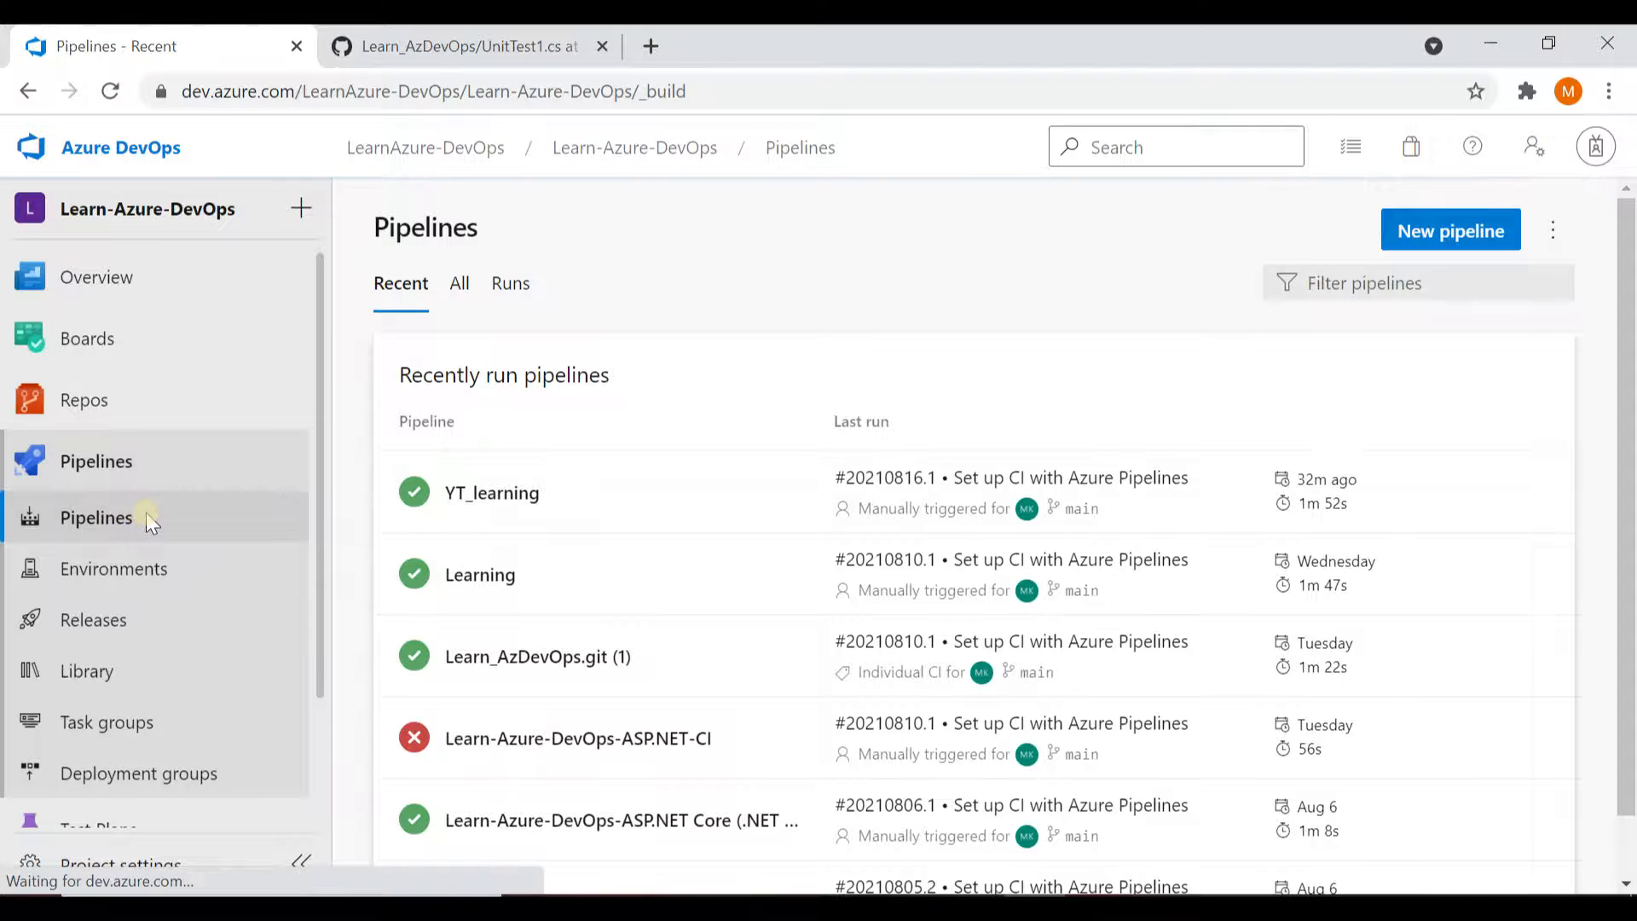
{"action": "left_click", "coordinate": [1449, 240]}
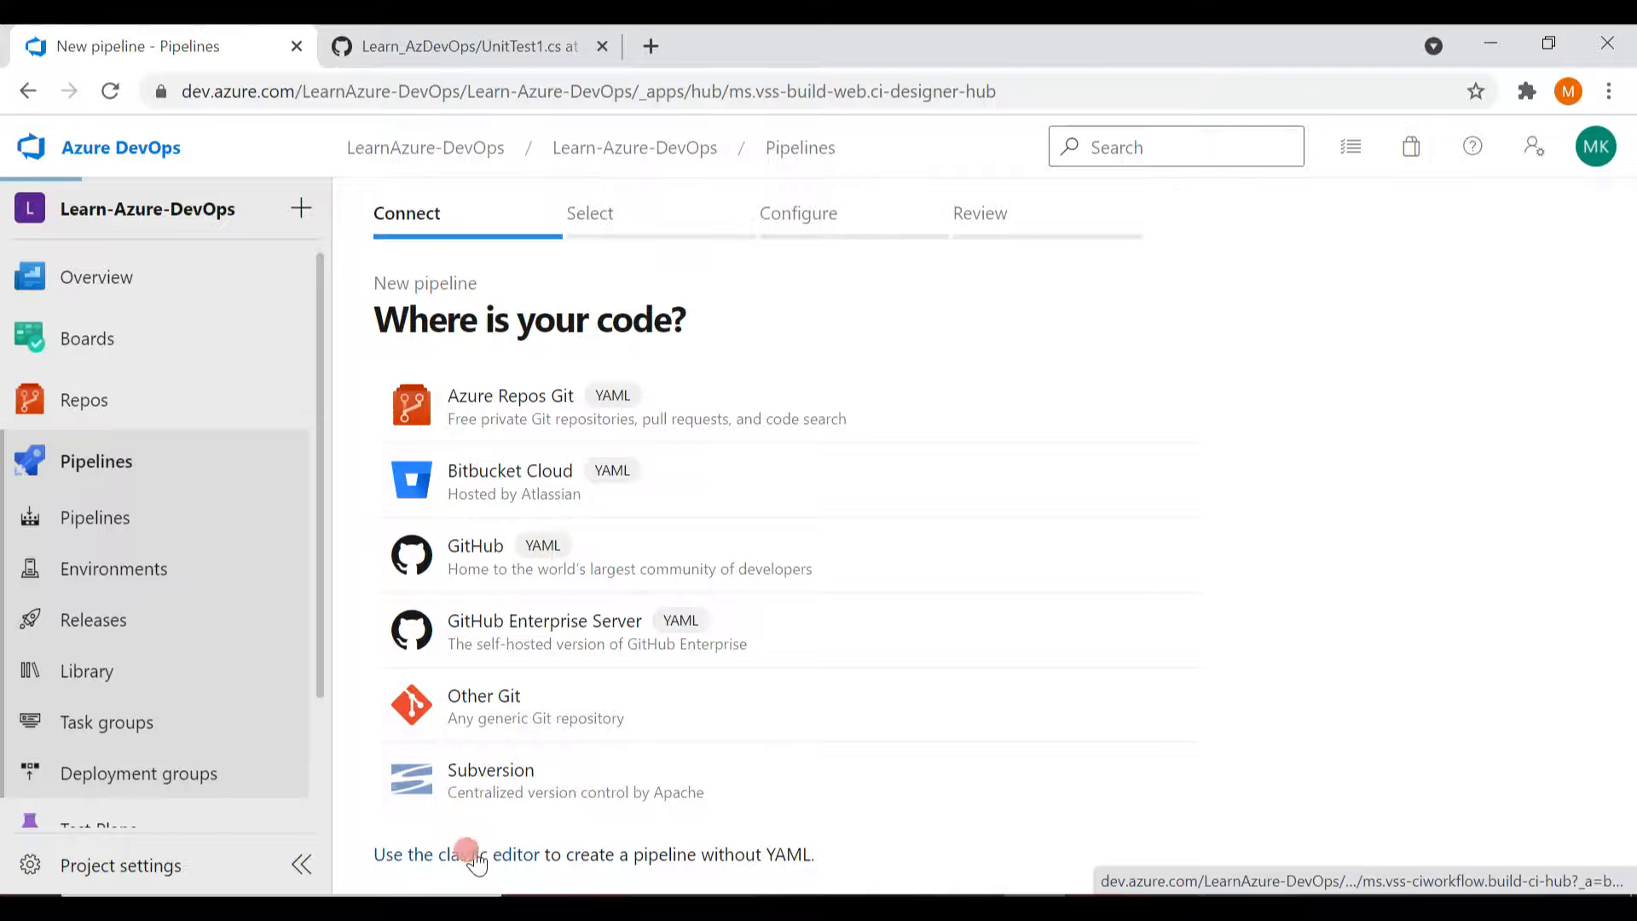
{"action": "left_click", "coordinate": [474, 855]}
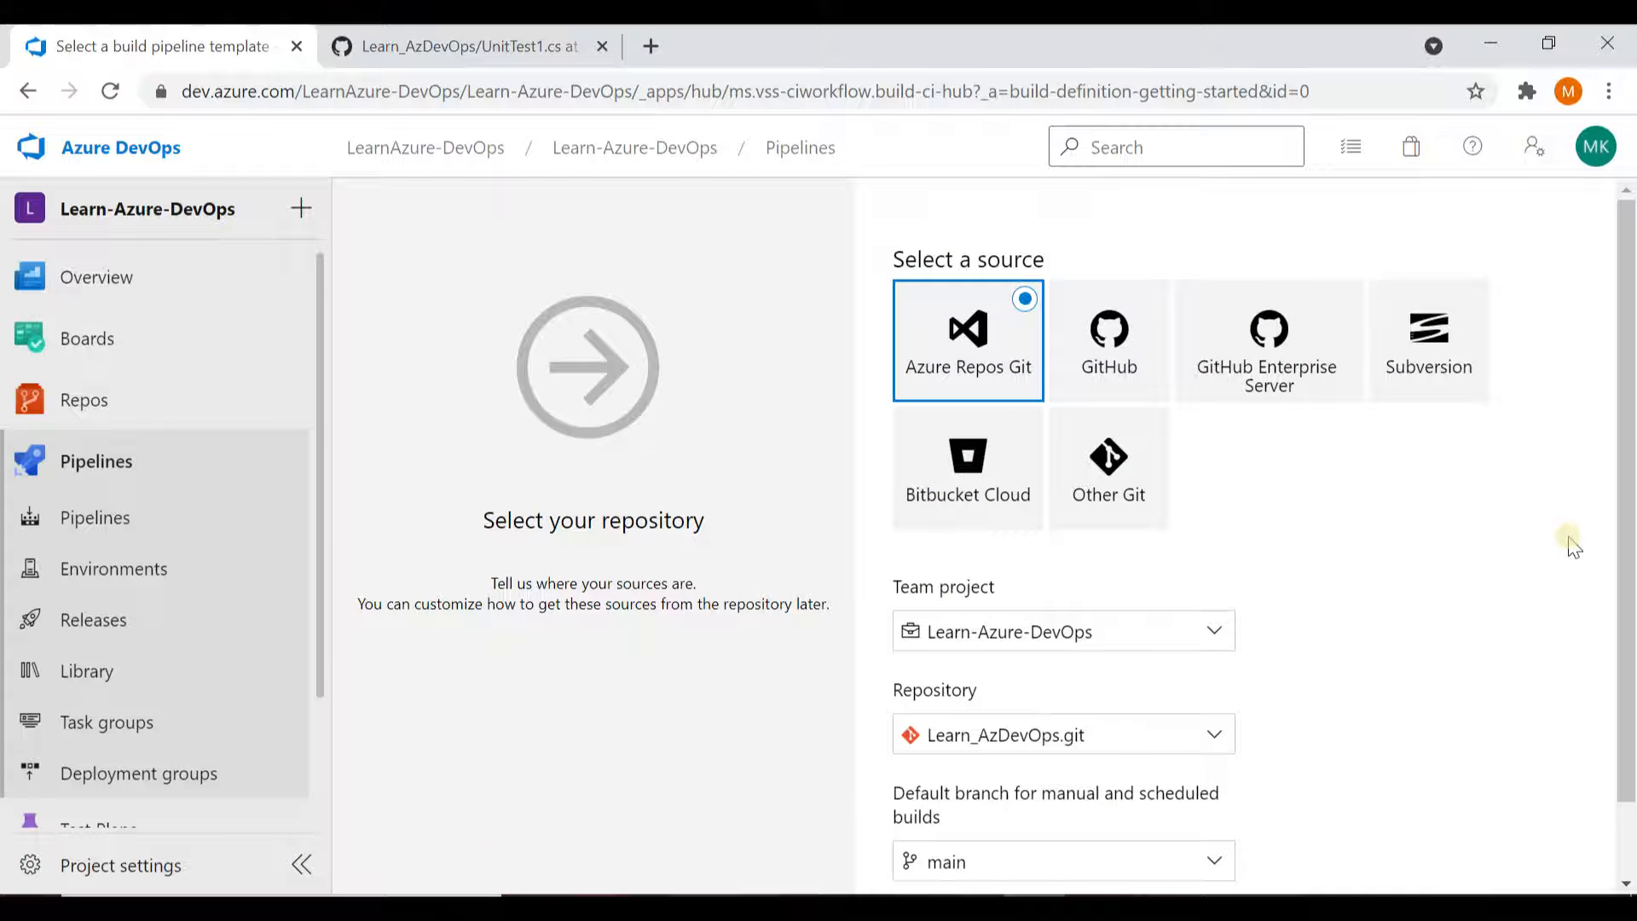
Step: Confirm Azure Repos Git as the source with project Learn-Azure-DevOps, repository Learn_AzDevOps.git and branch main, and continue to template selection
{"action": "left_click", "coordinate": [1622, 322]}
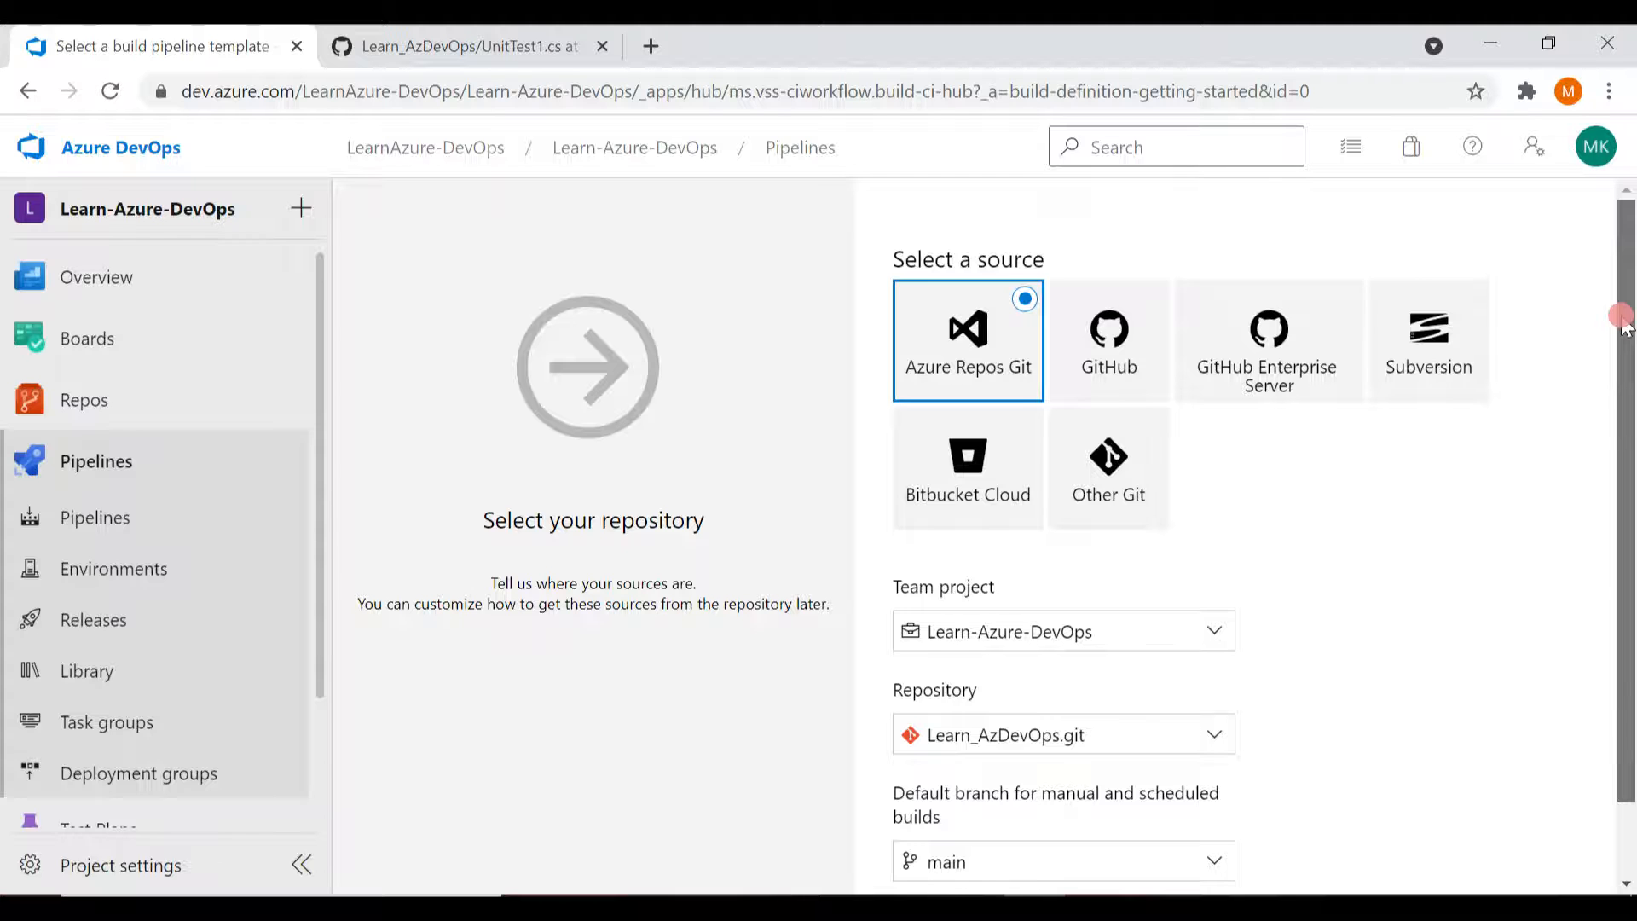
{"action": "left_click_drag", "start_coordinate": [1622, 322], "coordinate": [1538, 307]}
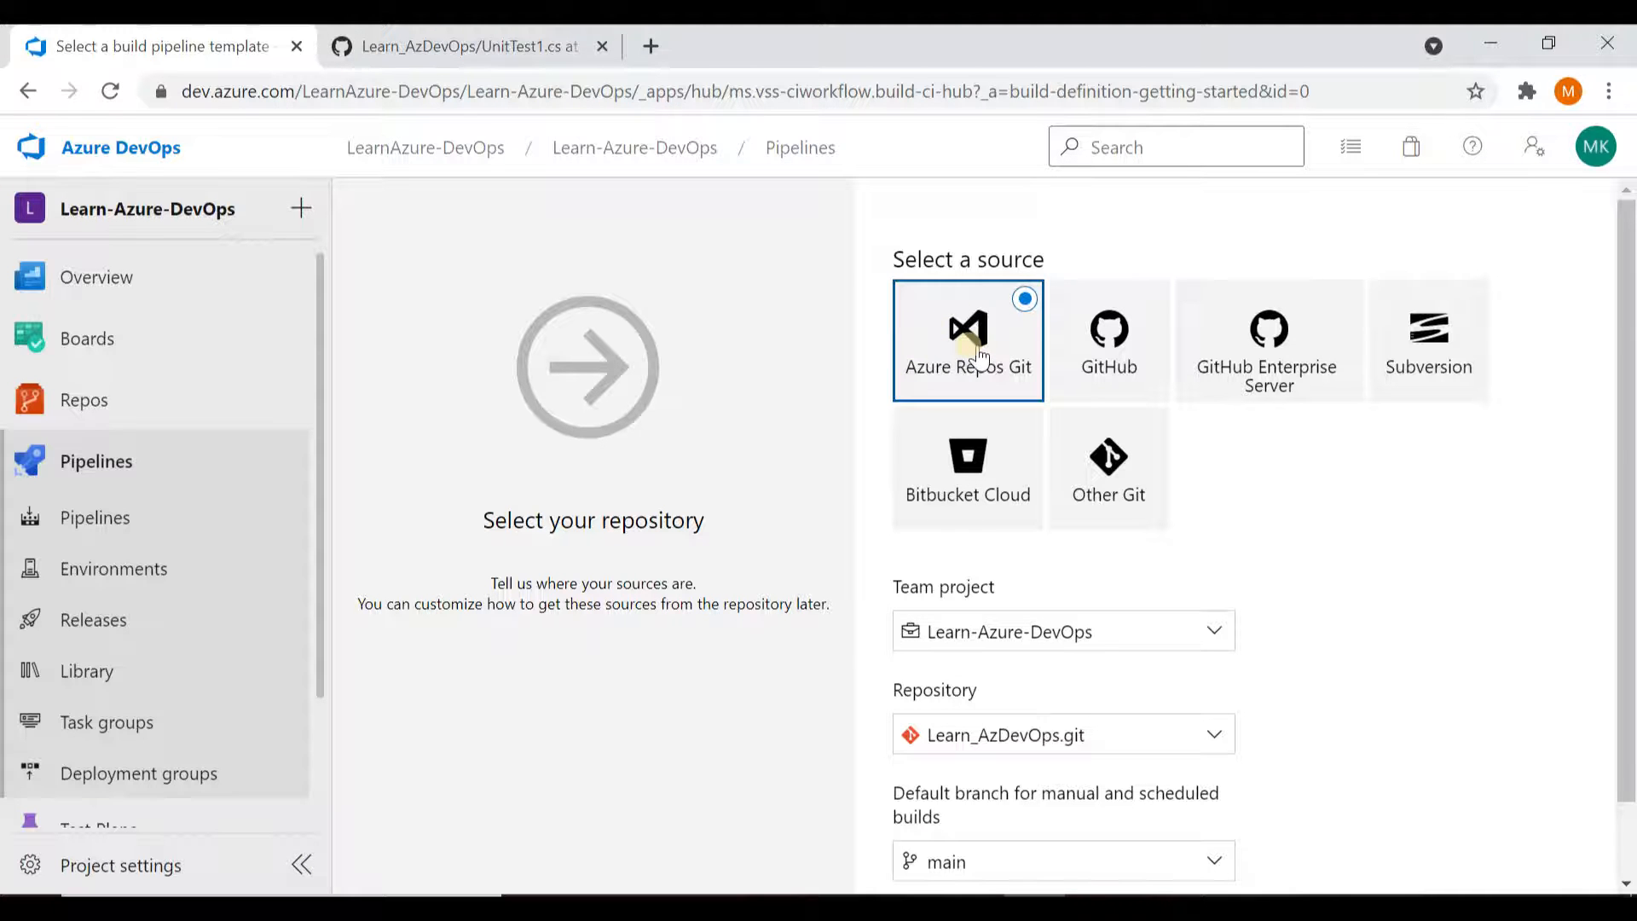
{"action": "scroll", "coordinate": [1082, 571], "scroll_direction": "down", "scroll_amount": 1}
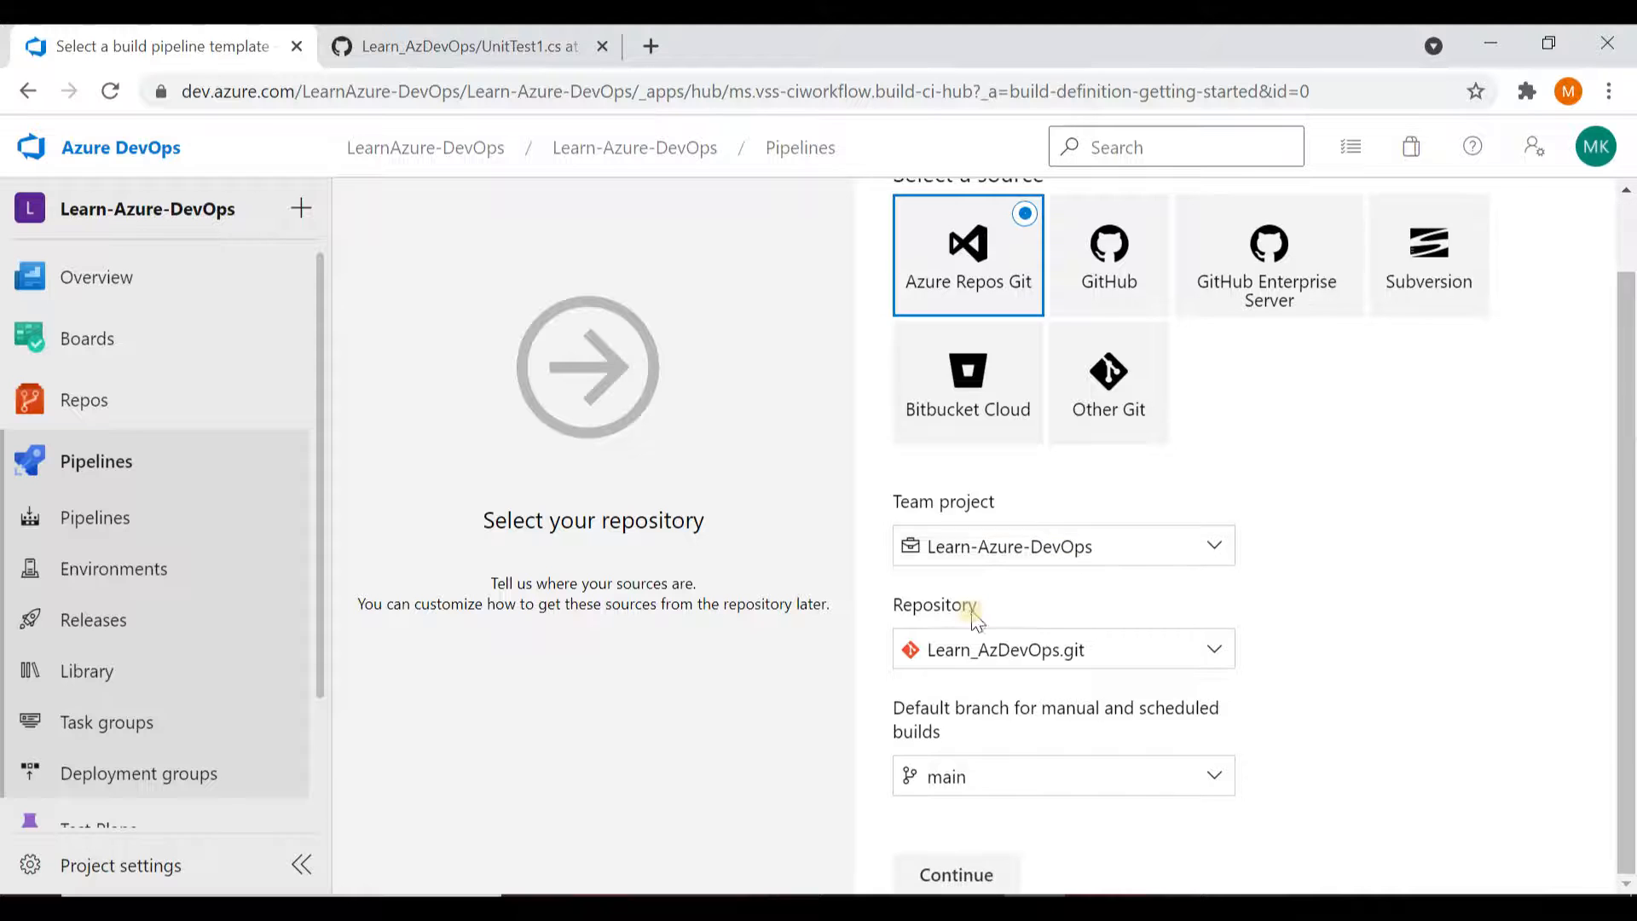
{"action": "left_click", "coordinate": [1130, 546]}
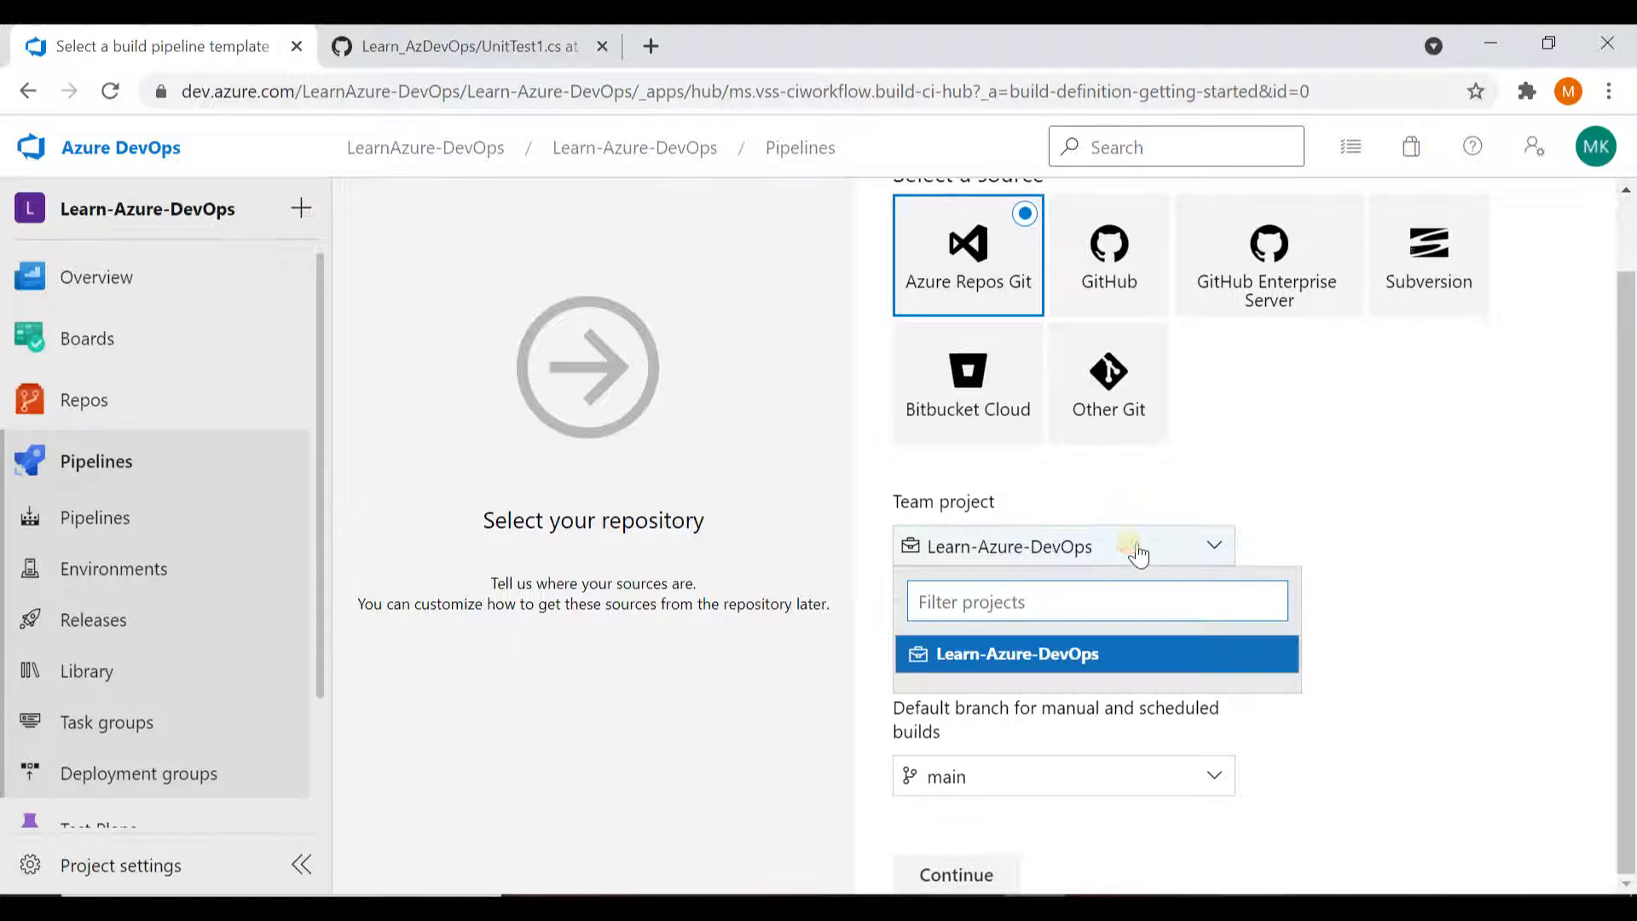
{"action": "left_click", "coordinate": [1368, 475]}
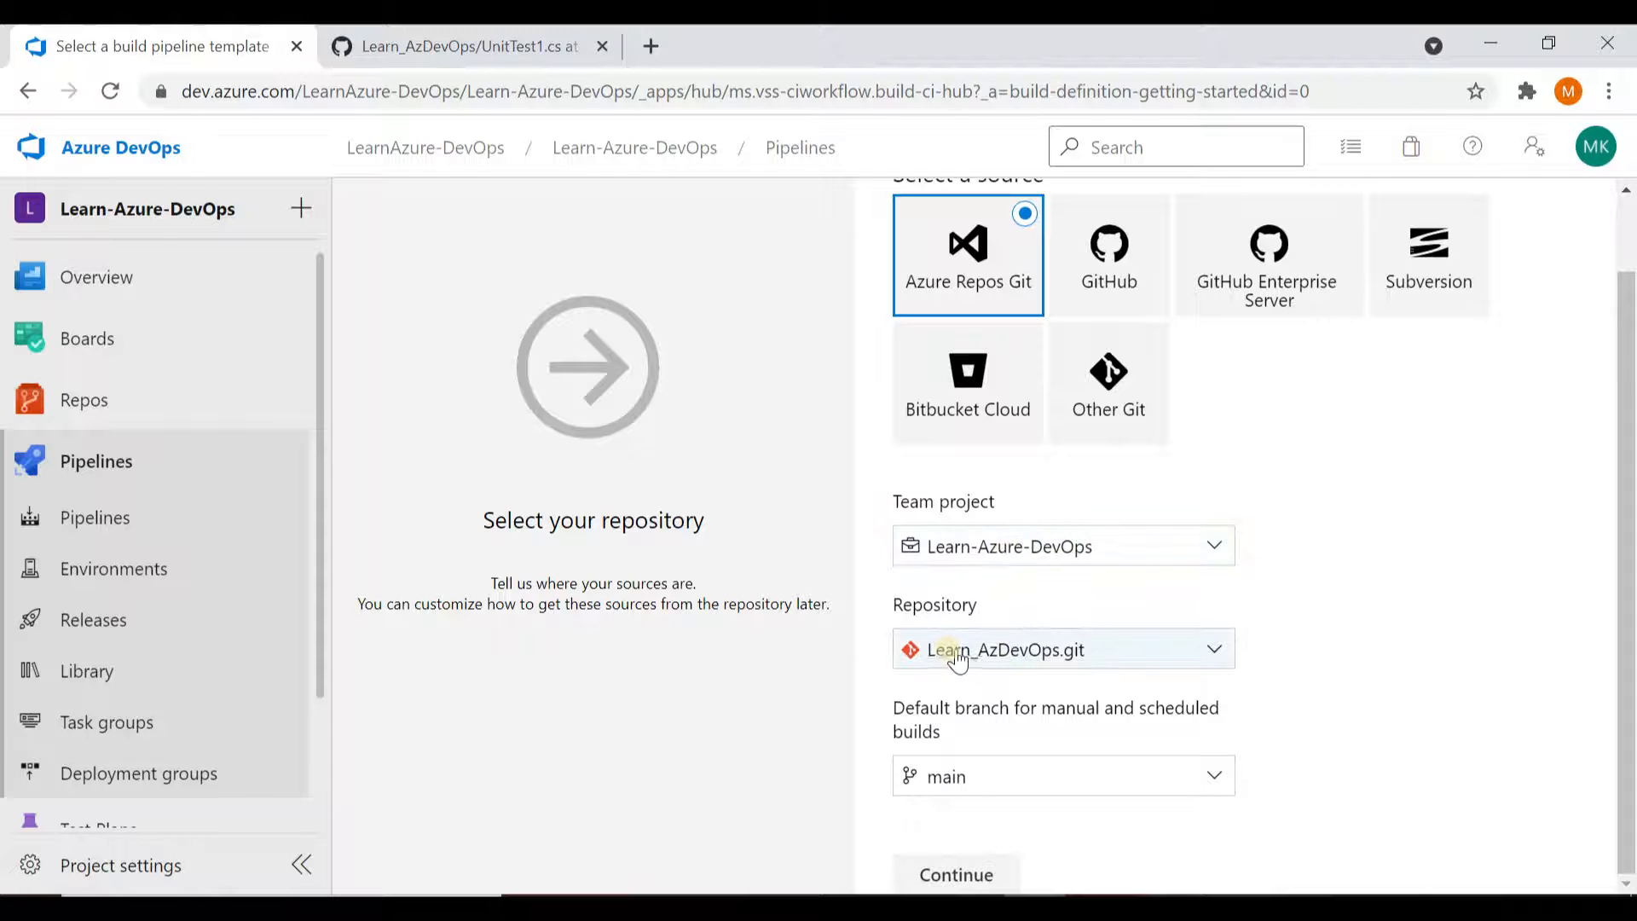
{"action": "left_click", "coordinate": [1168, 653]}
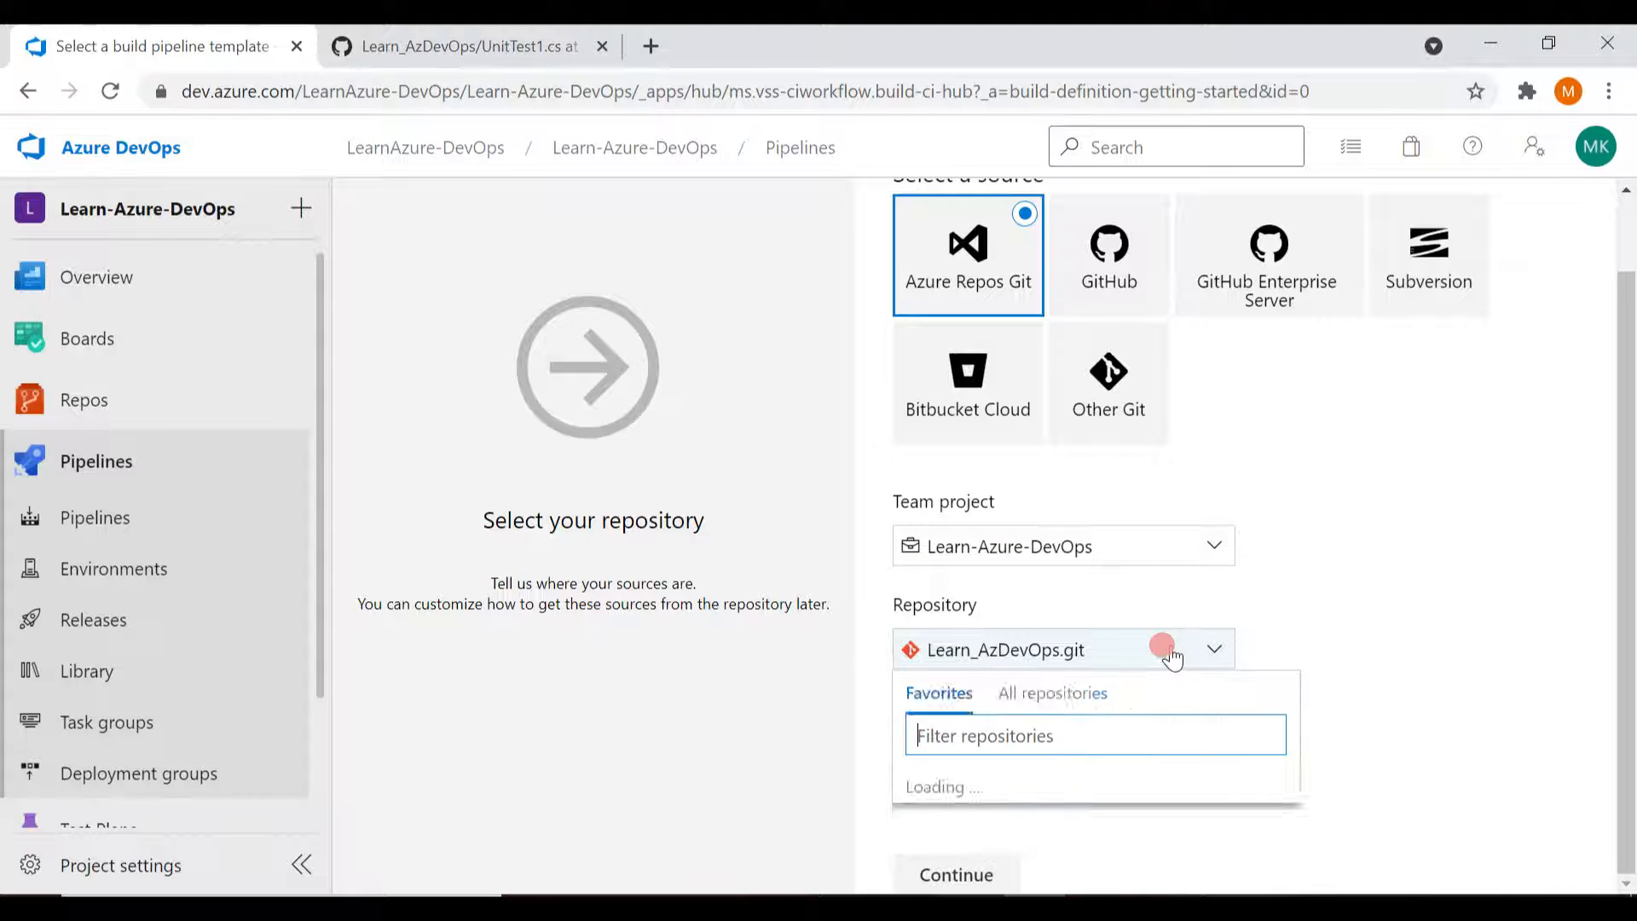
{"action": "left_click", "coordinate": [1172, 654]}
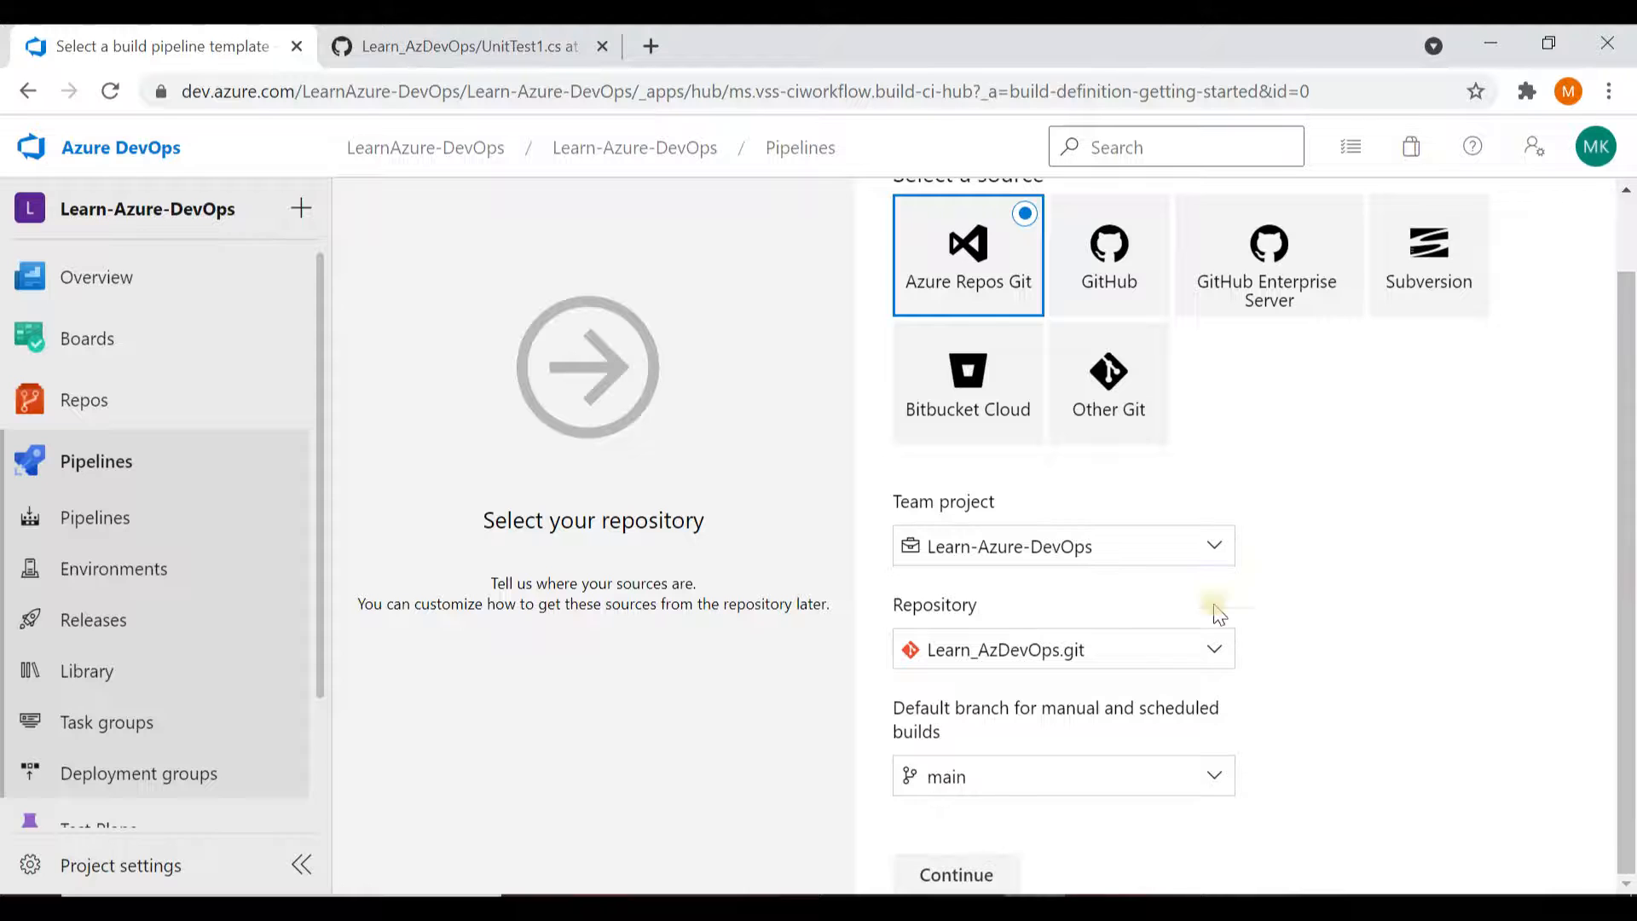
{"action": "left_click", "coordinate": [1151, 653]}
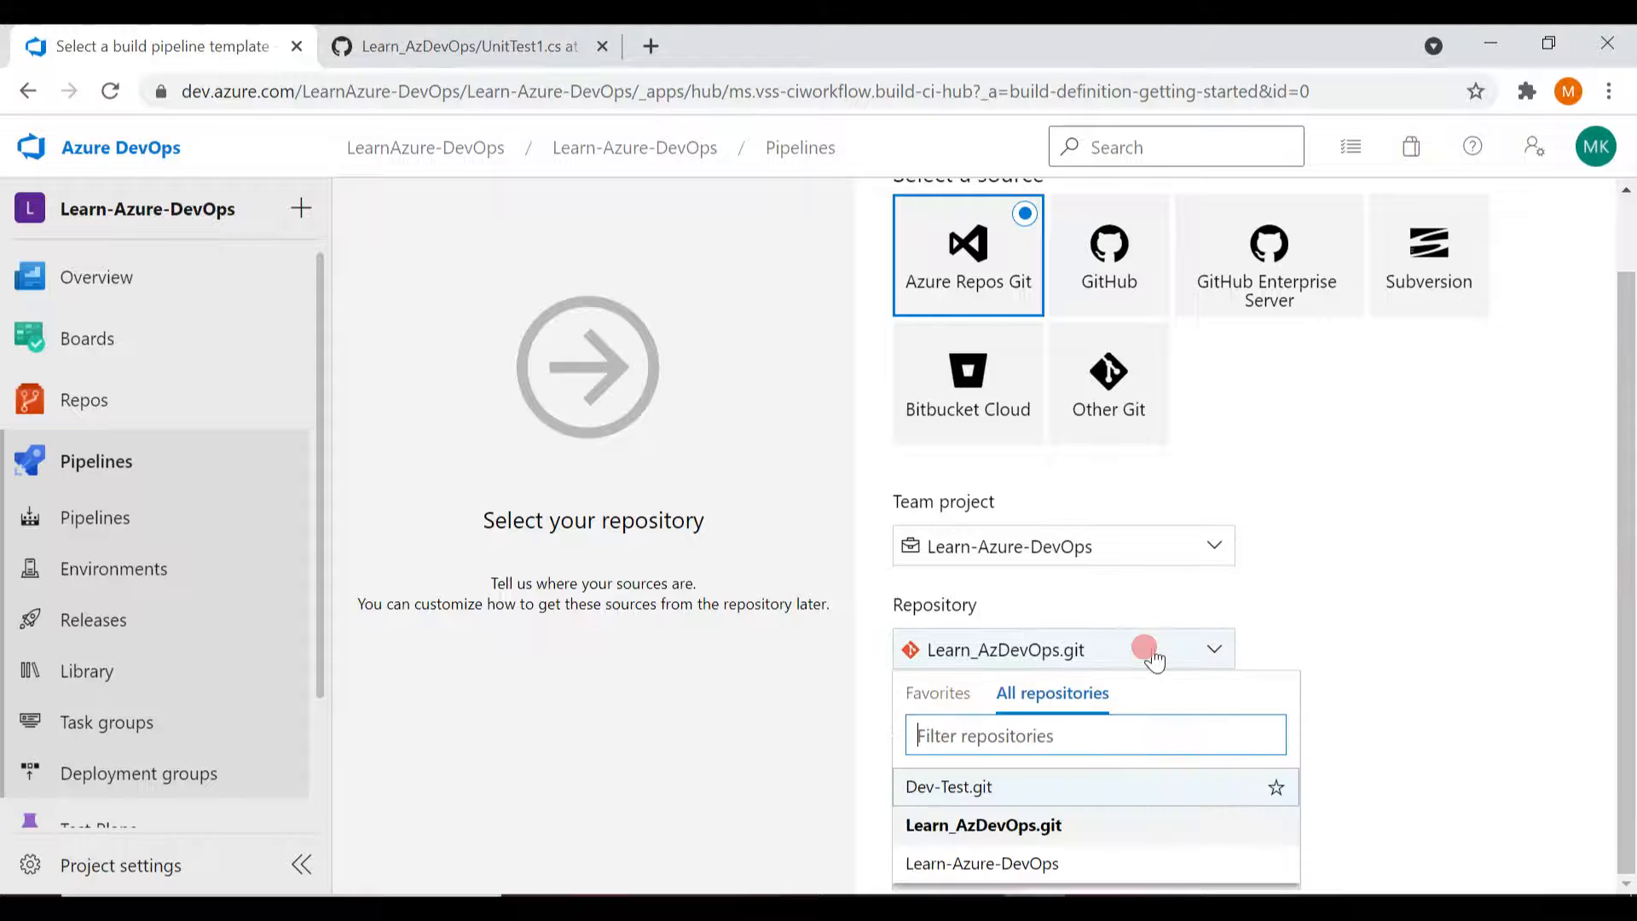
{"action": "left_click", "coordinate": [959, 833]}
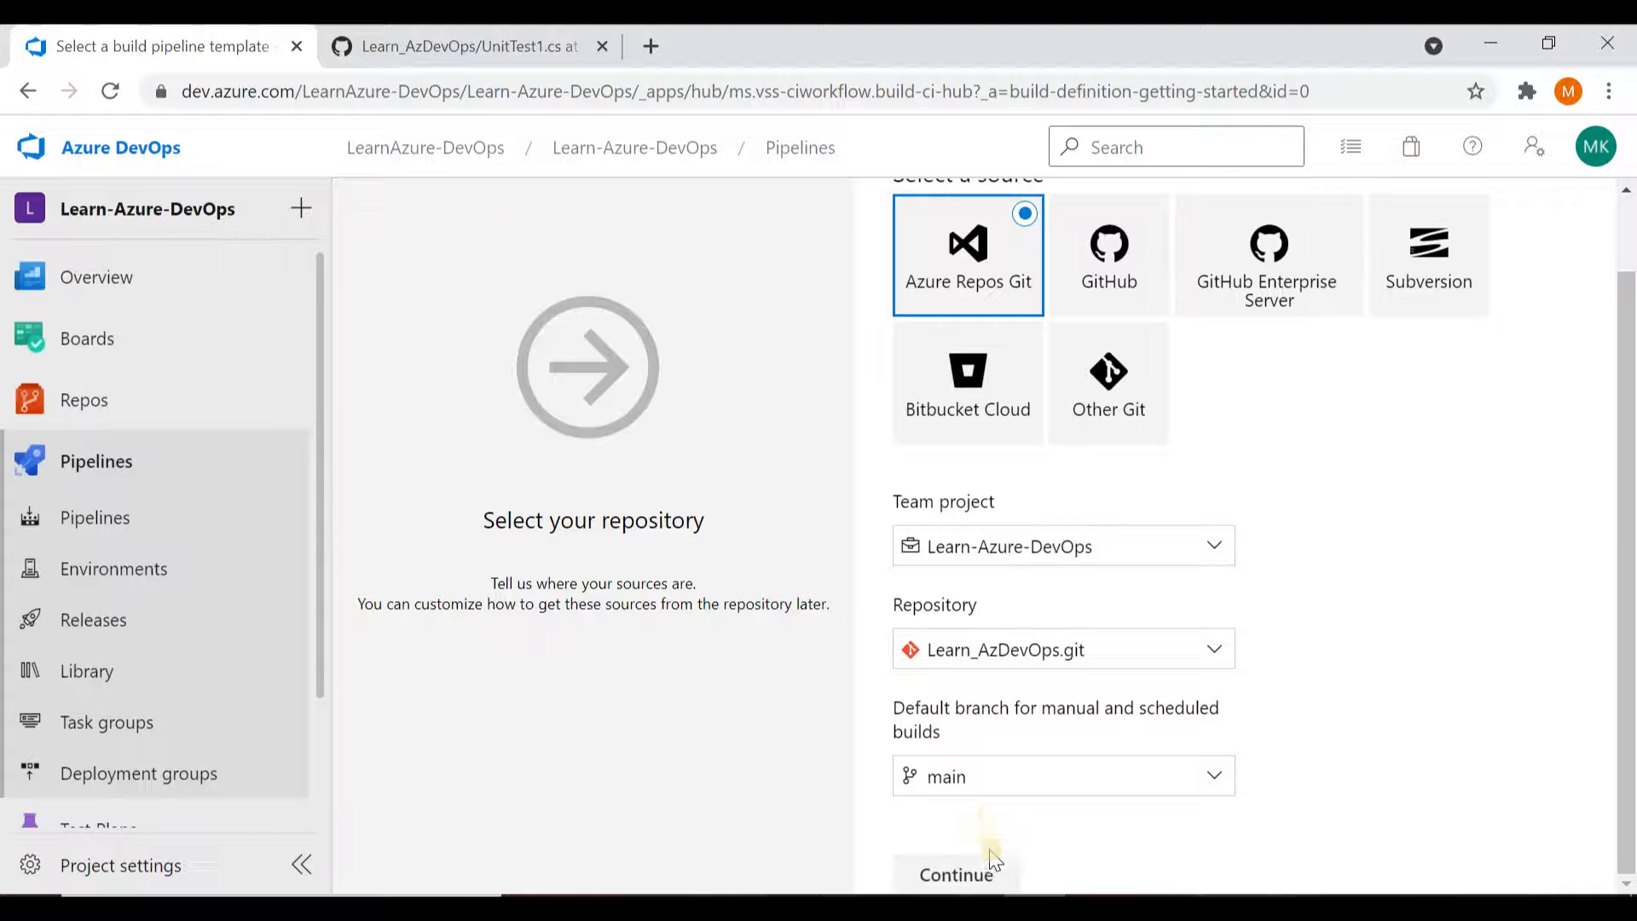
{"action": "left_click", "coordinate": [956, 879]}
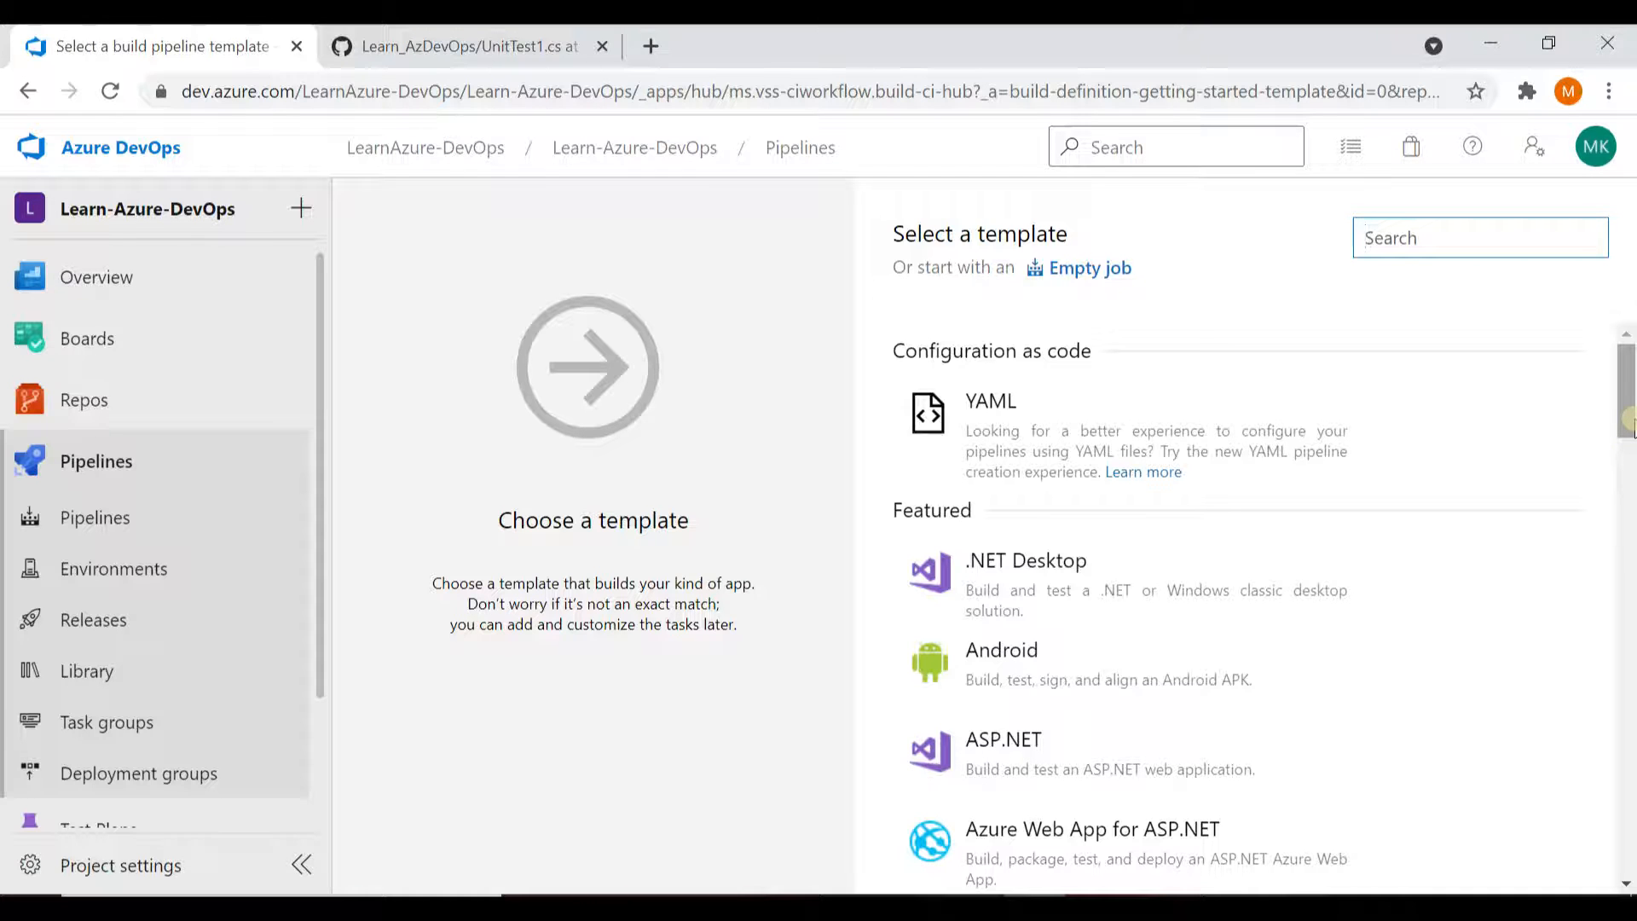
Step: Apply the ASP.NET Core (.NET Framework) template to the new build pipeline
{"action": "left_click_drag", "start_coordinate": [1629, 421], "coordinate": [1628, 399]}
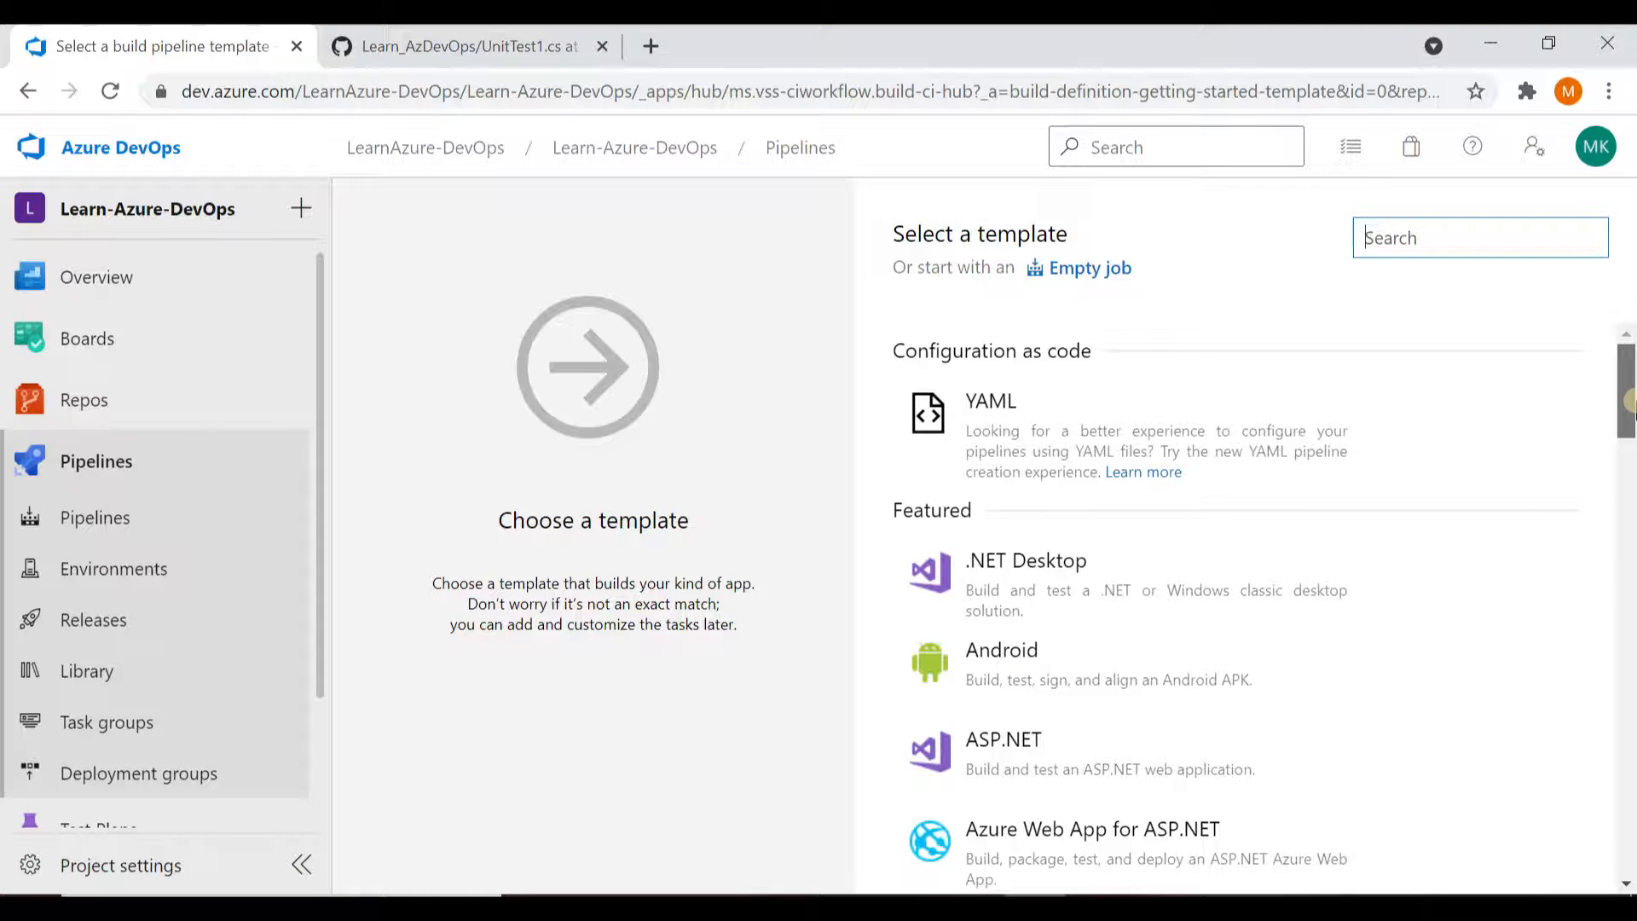
{"action": "left_click_drag", "start_coordinate": [1630, 401], "coordinate": [1628, 569]}
{"action": "mouse_move", "coordinate": [1257, 626]}
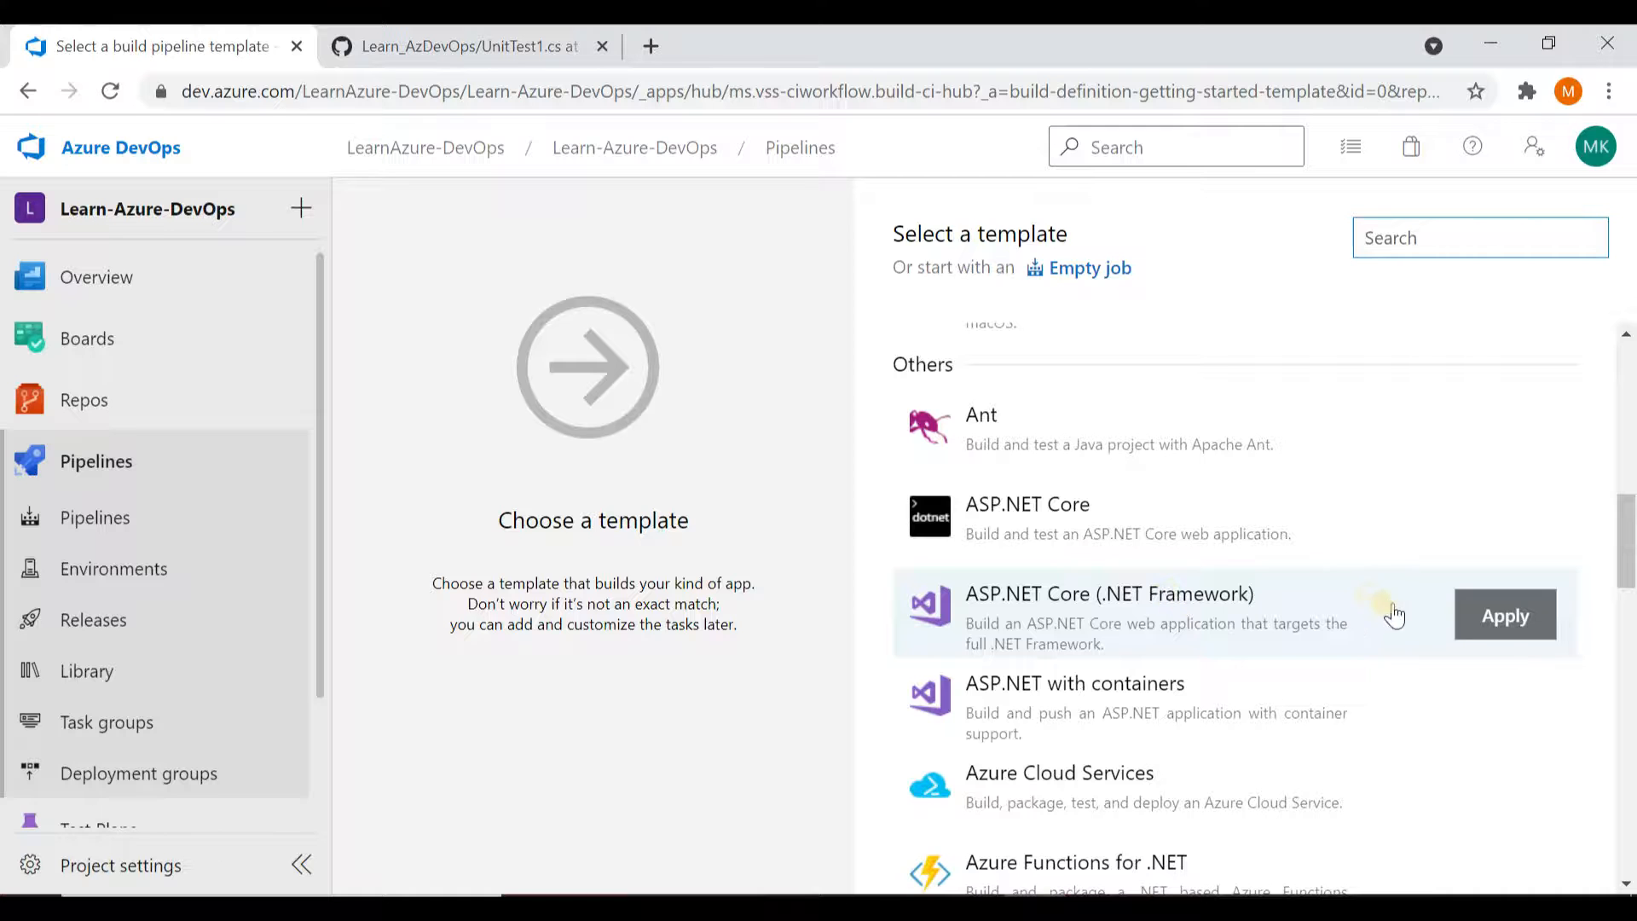
{"action": "left_click", "coordinate": [1505, 615]}
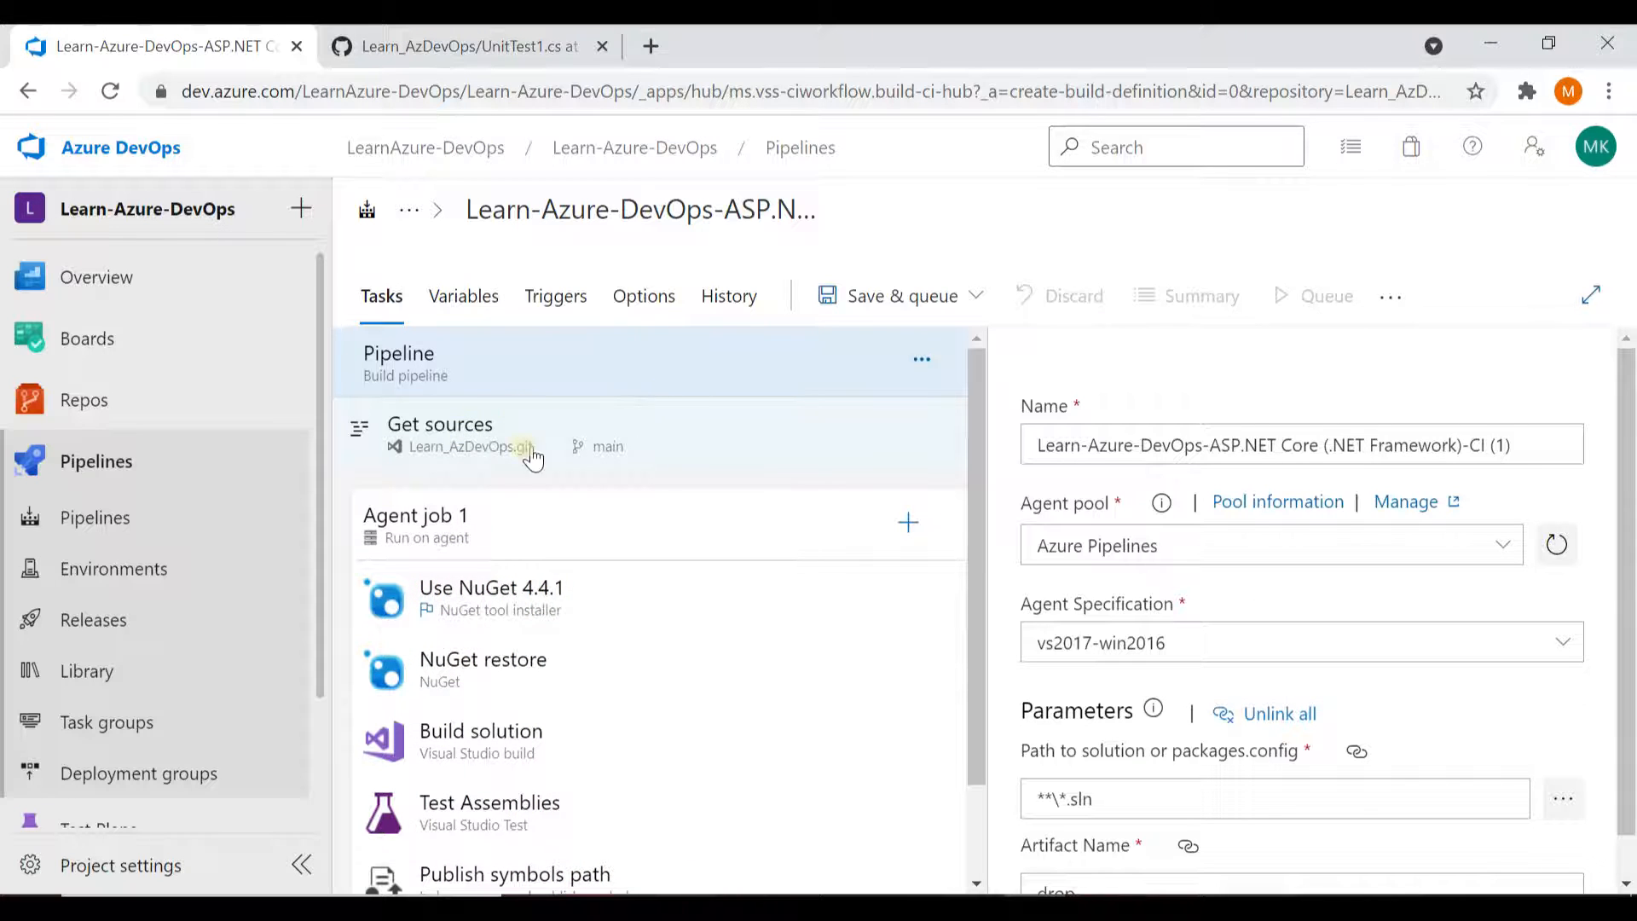
Step: Examine the pipeline settings and Agent job 1's agent pool, demands, parallelism, timeouts and dependencies
{"action": "left_click_drag", "start_coordinate": [978, 461], "coordinate": [987, 411]}
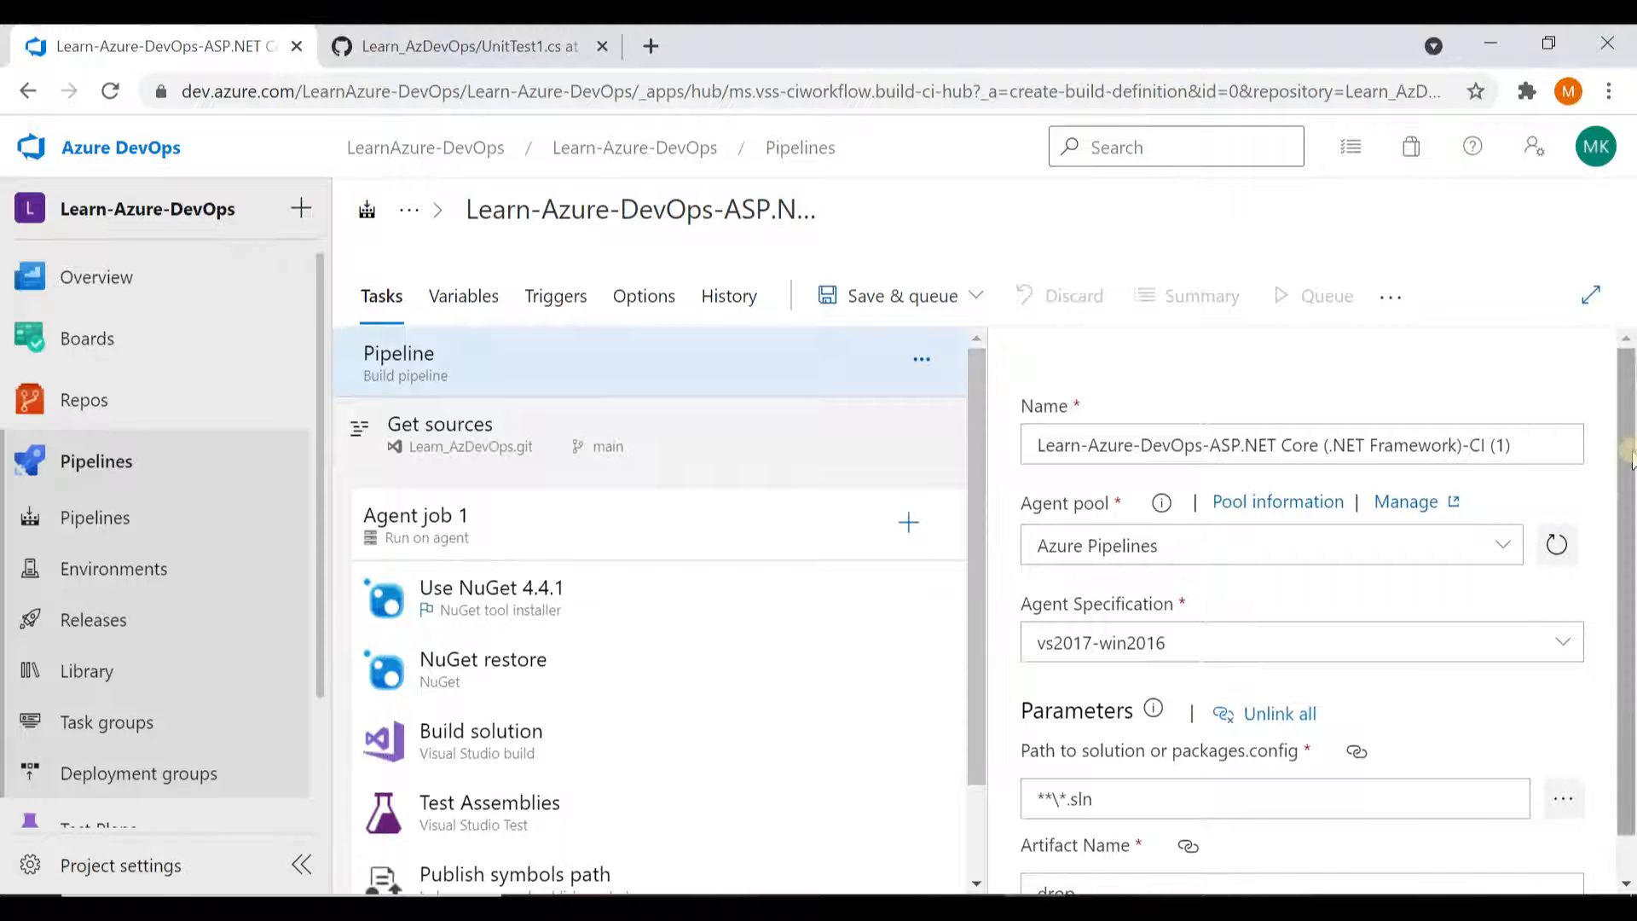
{"action": "left_click_drag", "start_coordinate": [1629, 451], "coordinate": [1630, 453]}
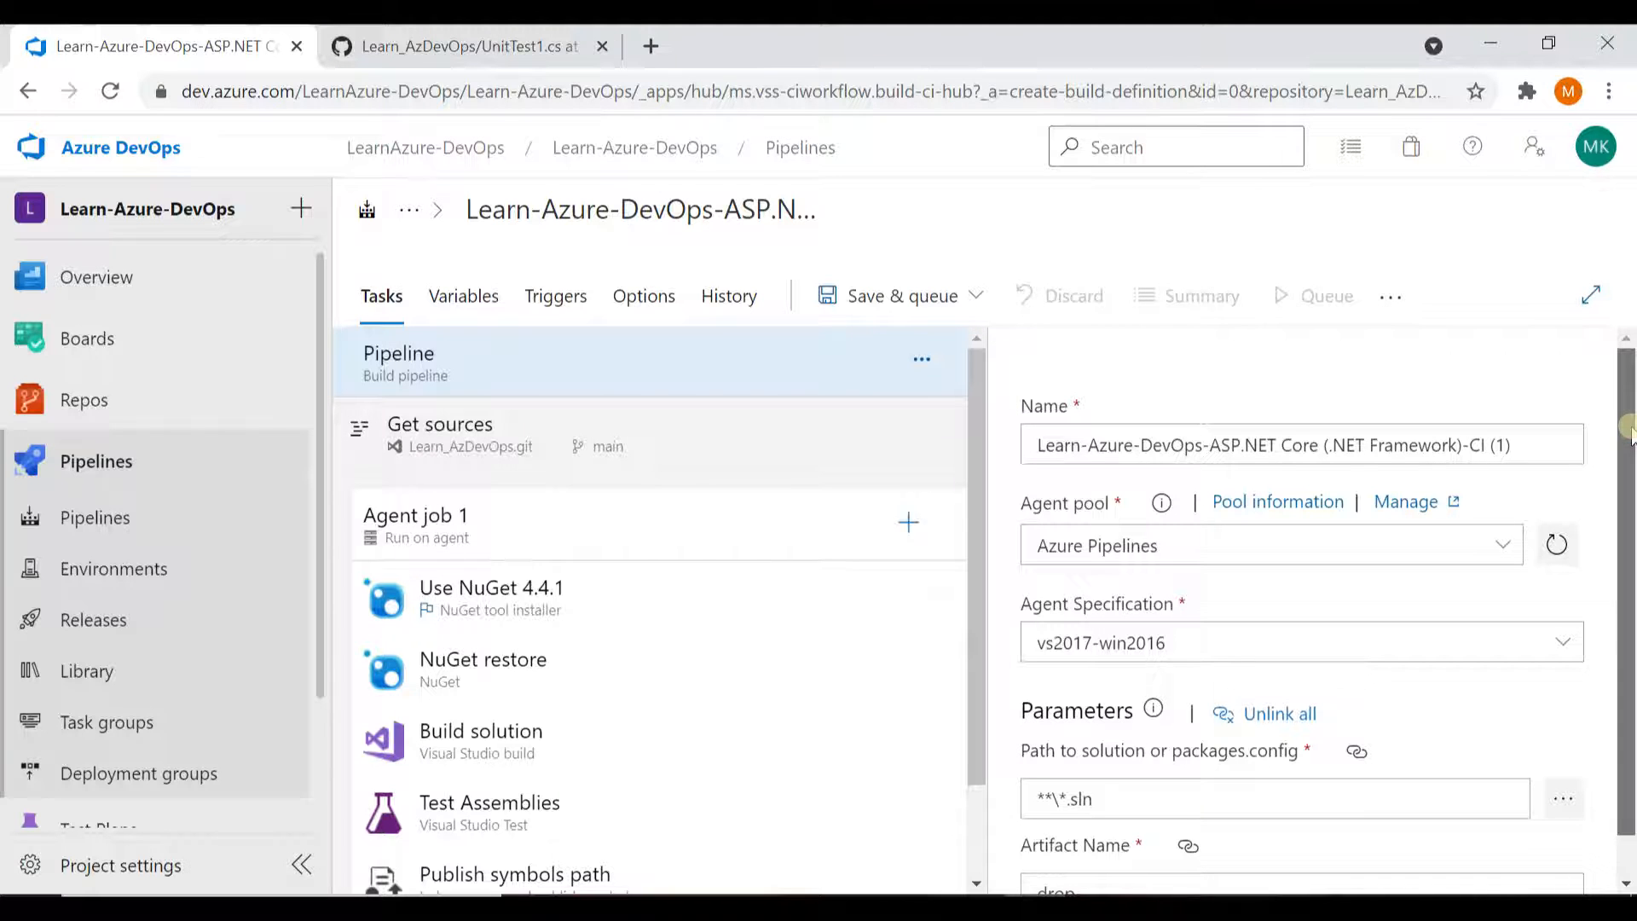
{"action": "left_click", "coordinate": [534, 526]}
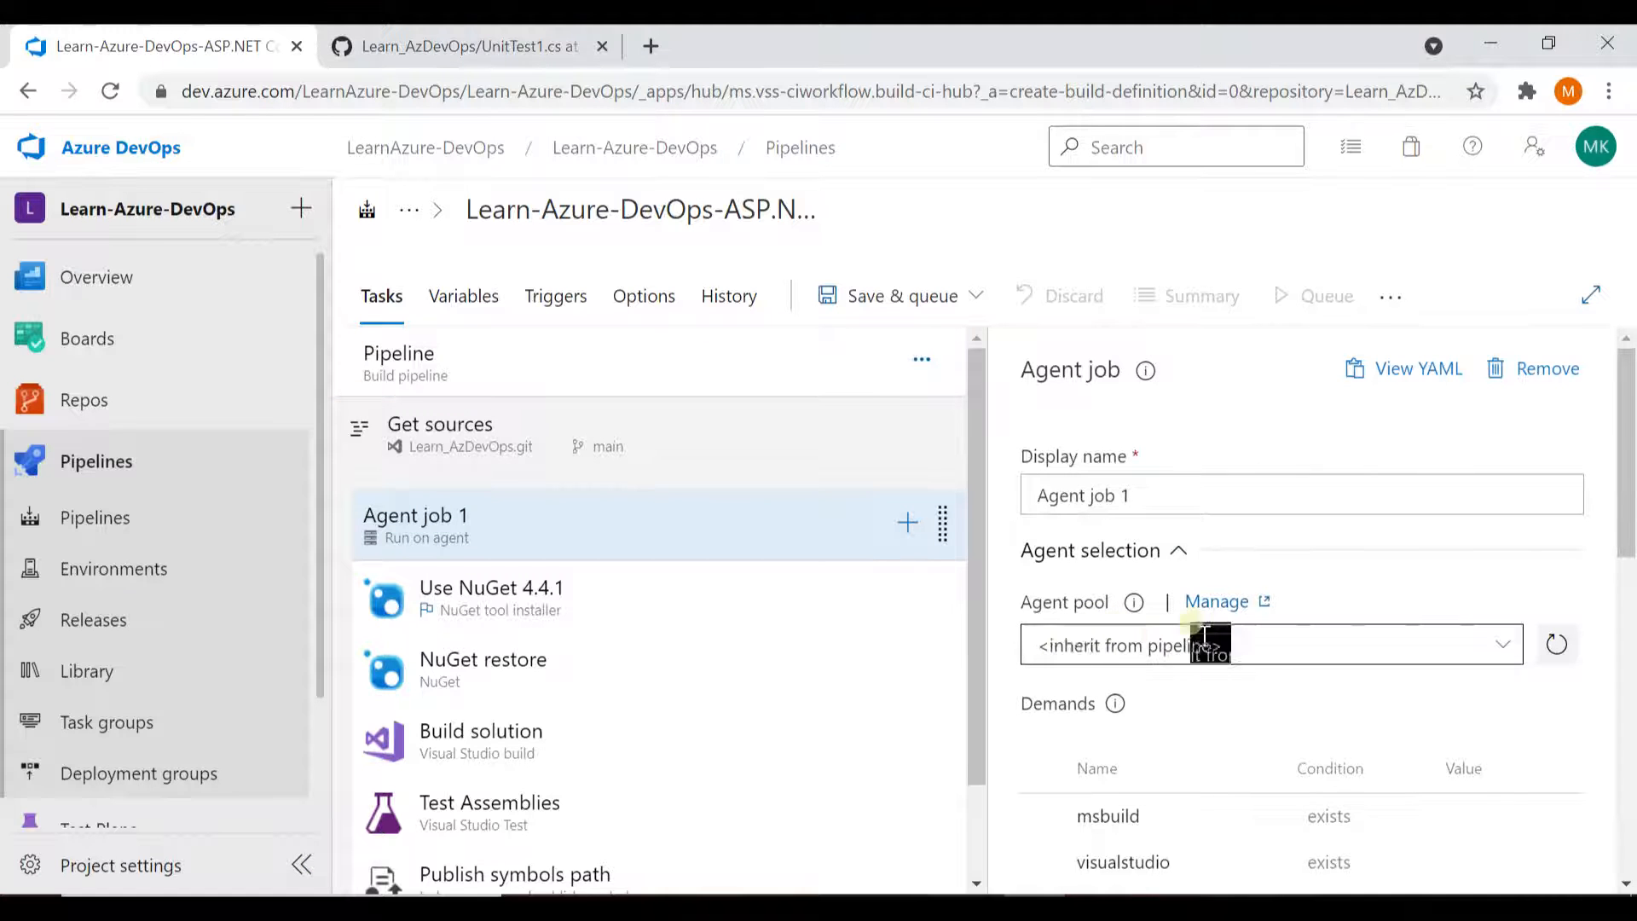
{"action": "scroll", "coordinate": [1596, 628], "scroll_direction": "down", "scroll_amount": 3}
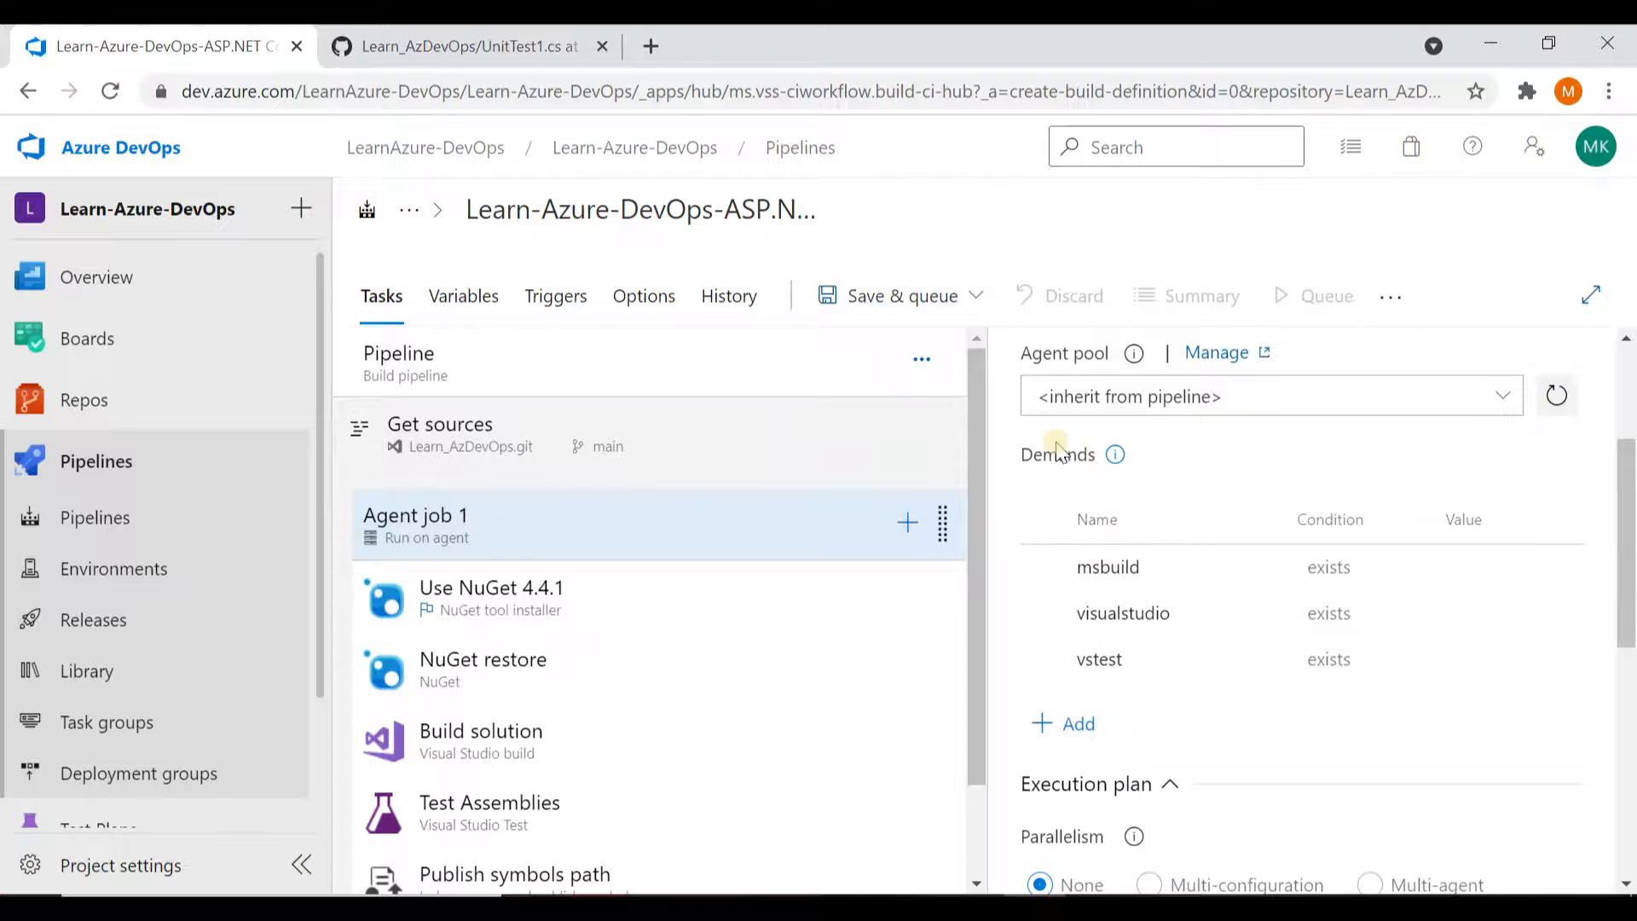
{"action": "mouse_move", "coordinate": [1177, 578]}
{"action": "mouse_move", "coordinate": [1290, 632]}
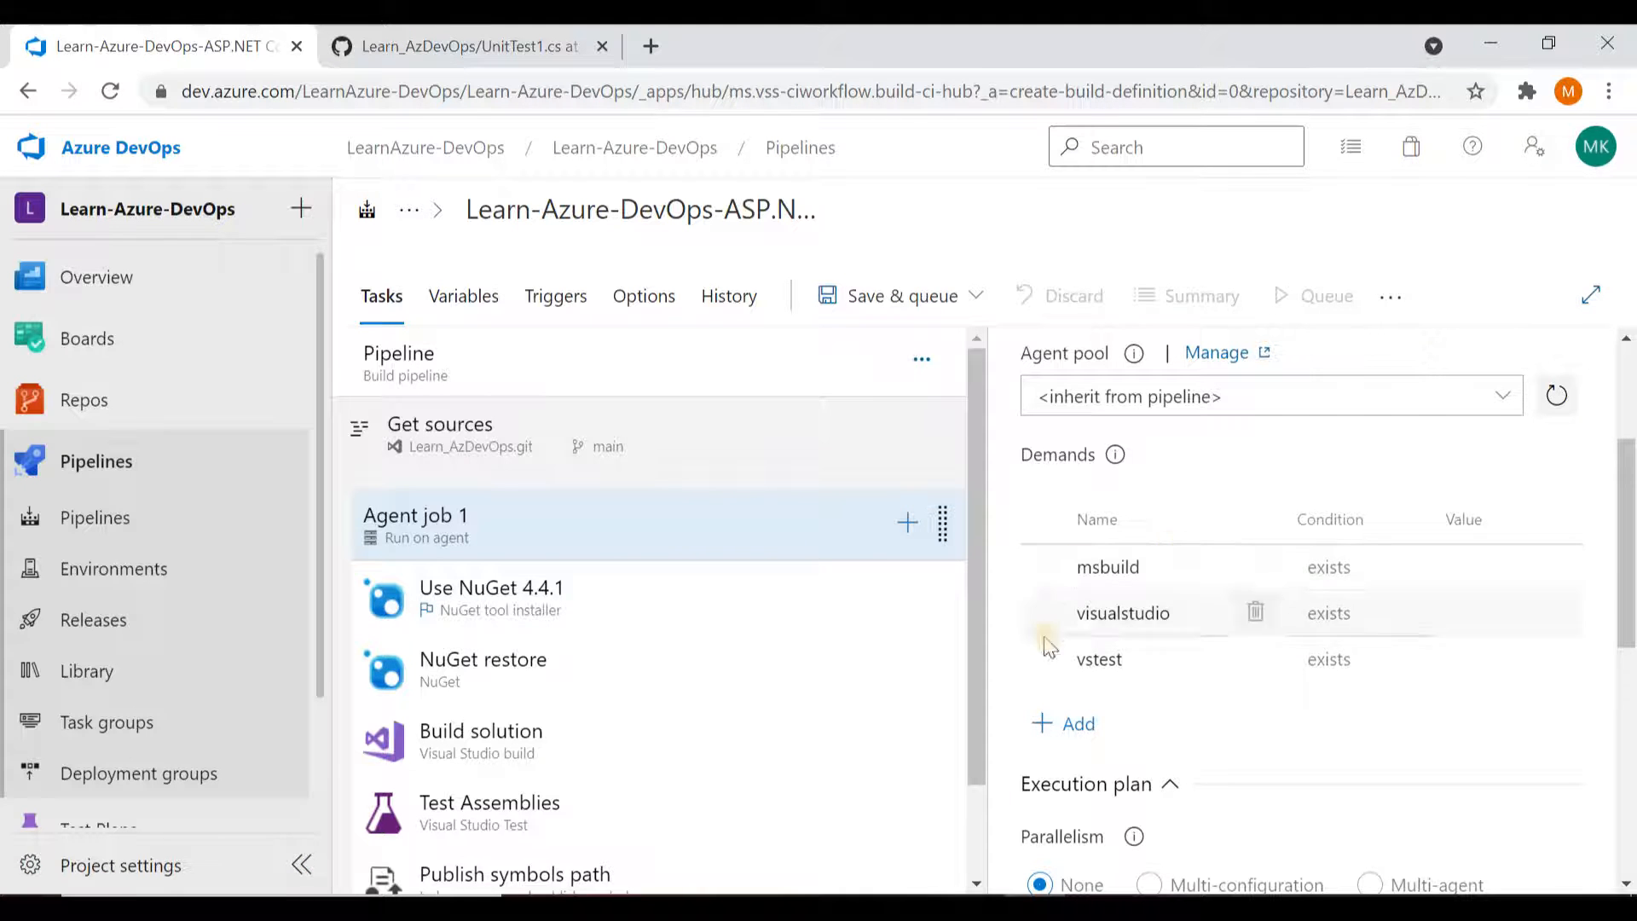
{"action": "mouse_move", "coordinate": [1130, 661]}
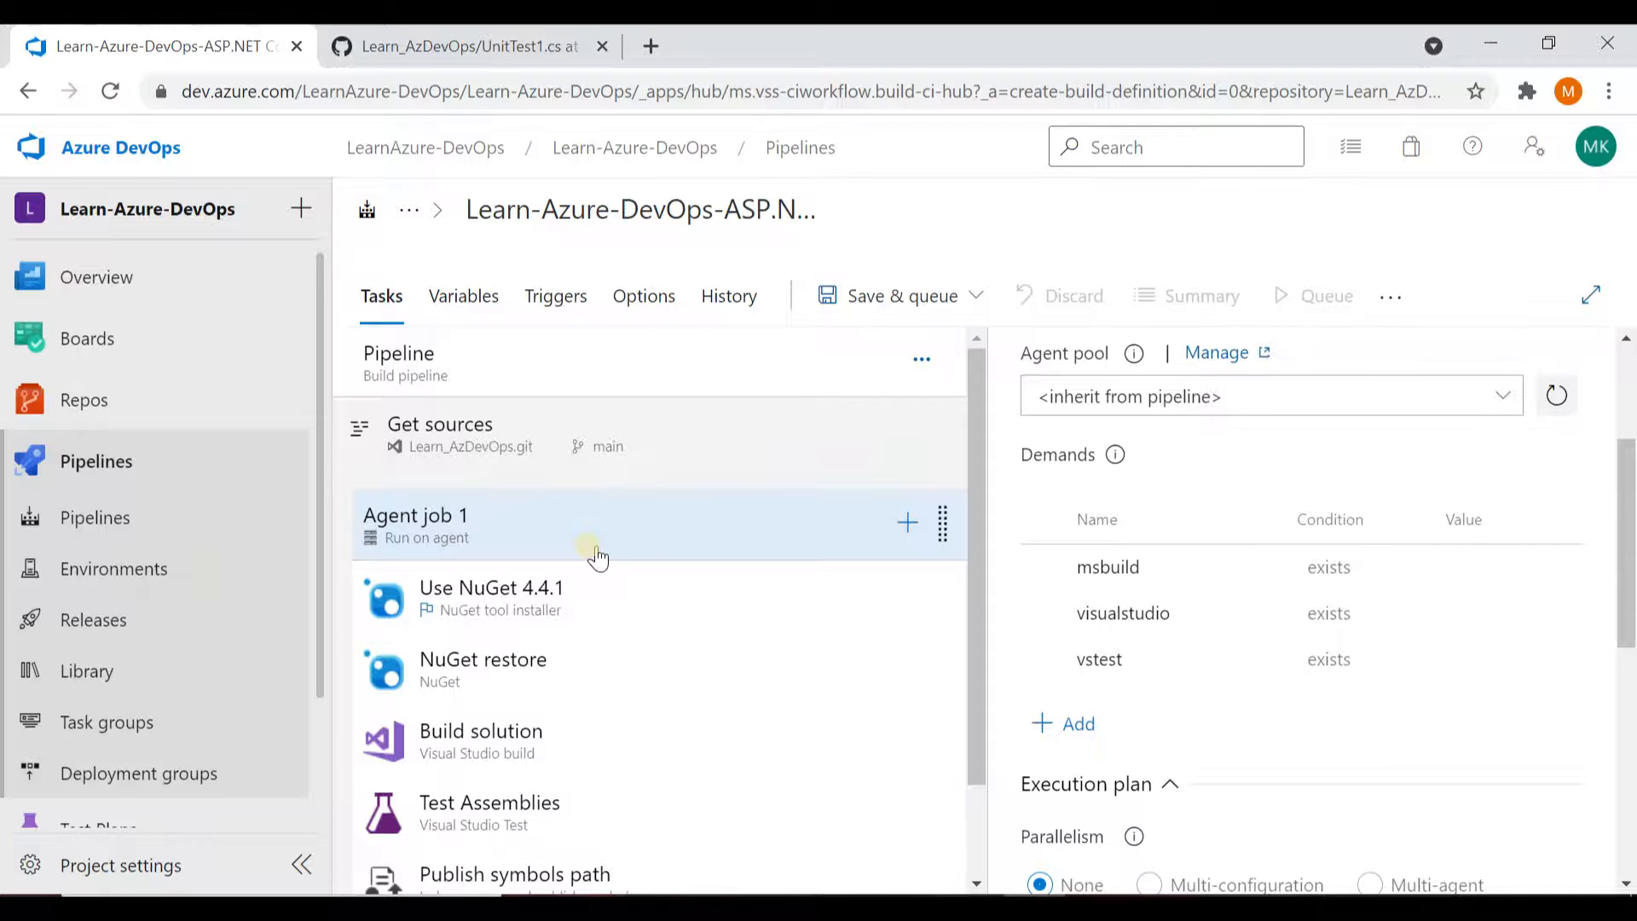
{"action": "left_click_drag", "start_coordinate": [1630, 521], "coordinate": [1630, 682]}
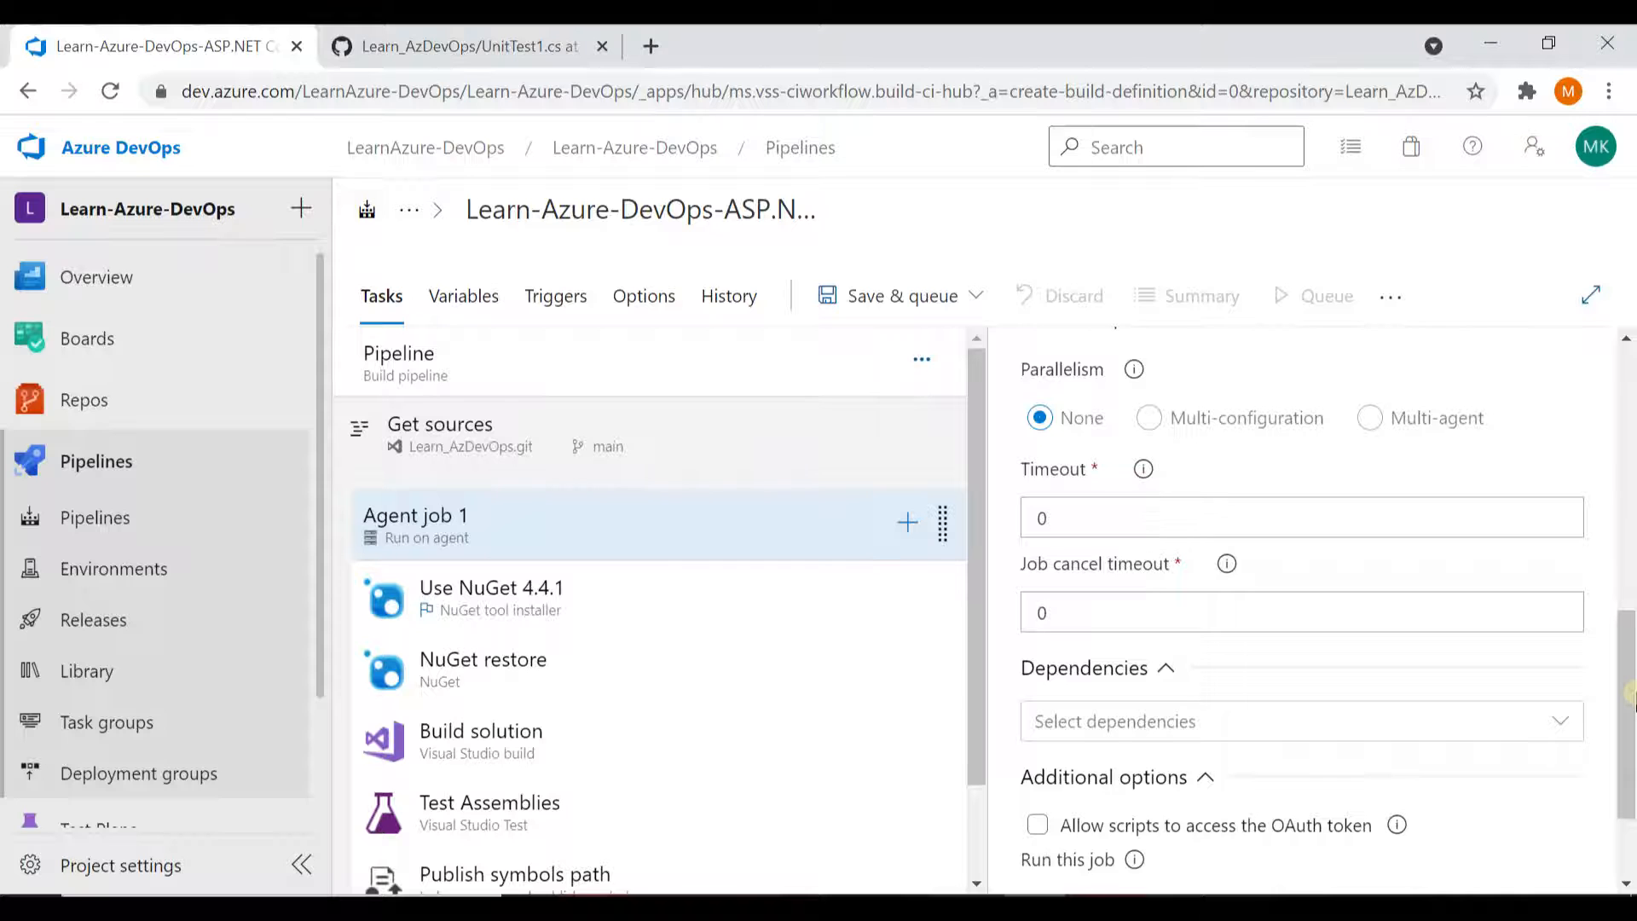
{"action": "left_click_drag", "start_coordinate": [1630, 695], "coordinate": [1631, 467]}
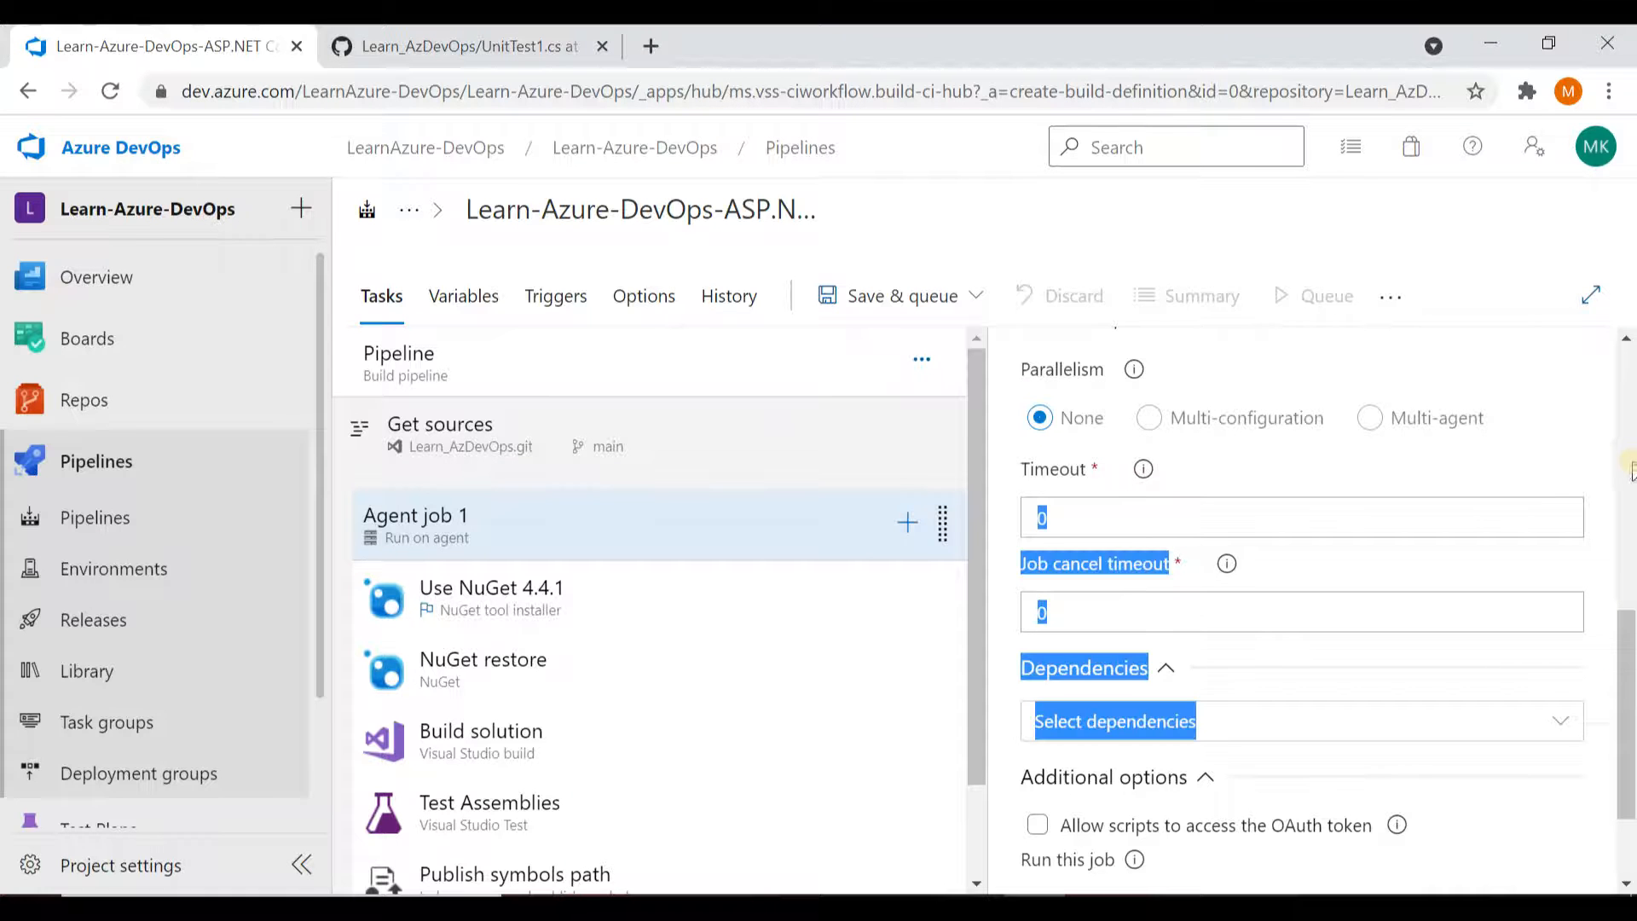
{"action": "left_click_drag", "start_coordinate": [1631, 669], "coordinate": [1631, 503]}
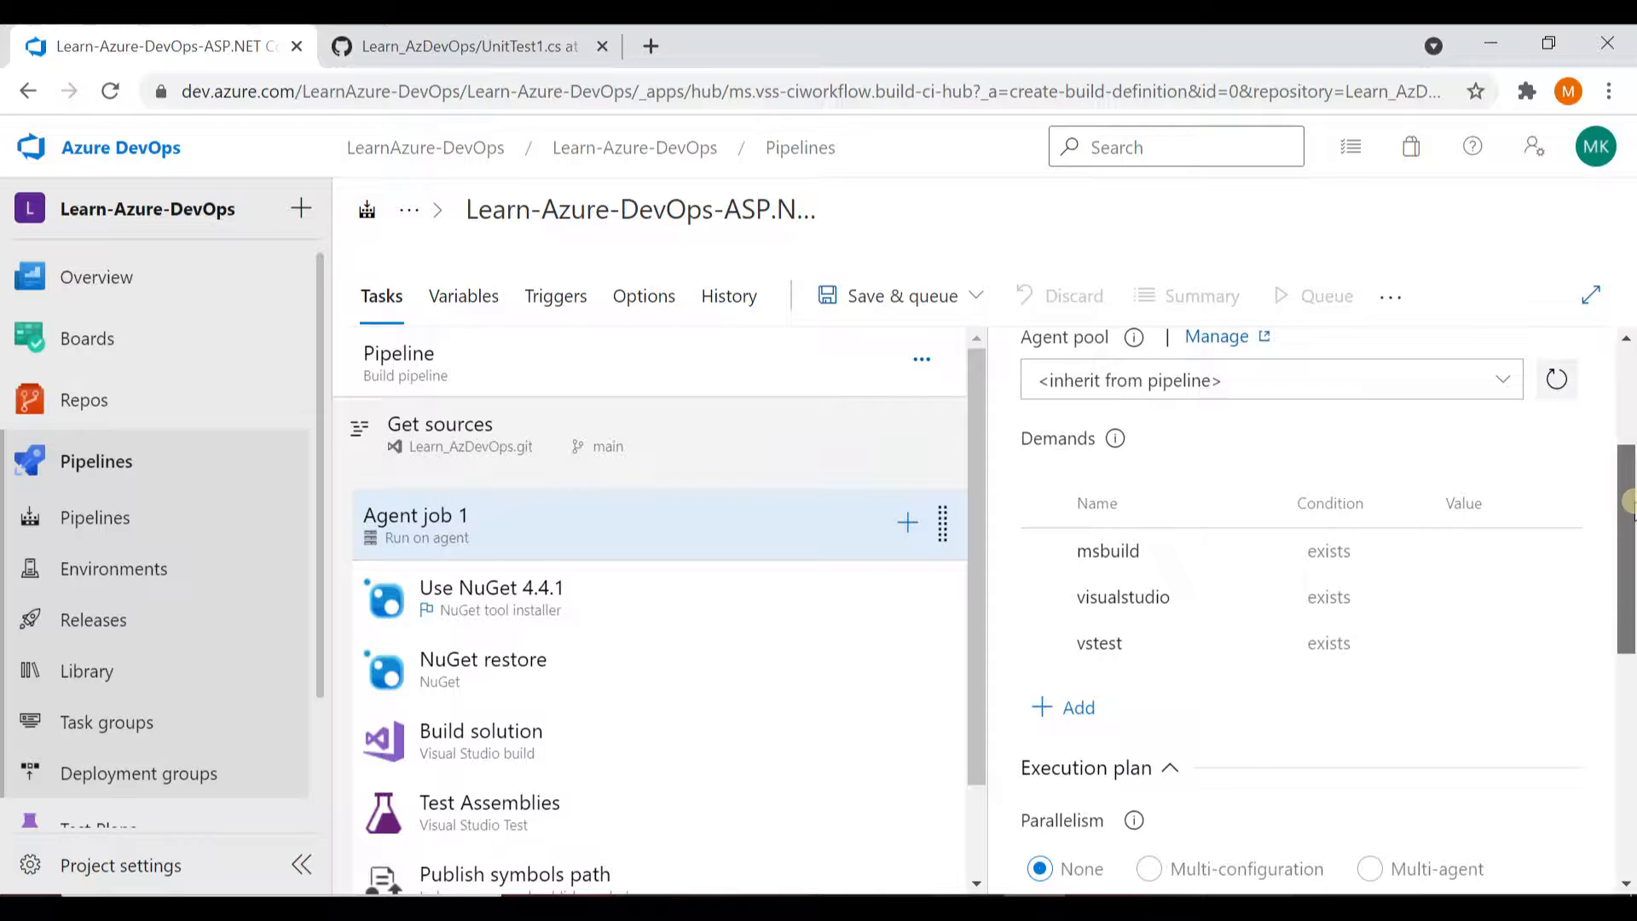
{"action": "left_click_drag", "start_coordinate": [1630, 515], "coordinate": [1629, 588]}
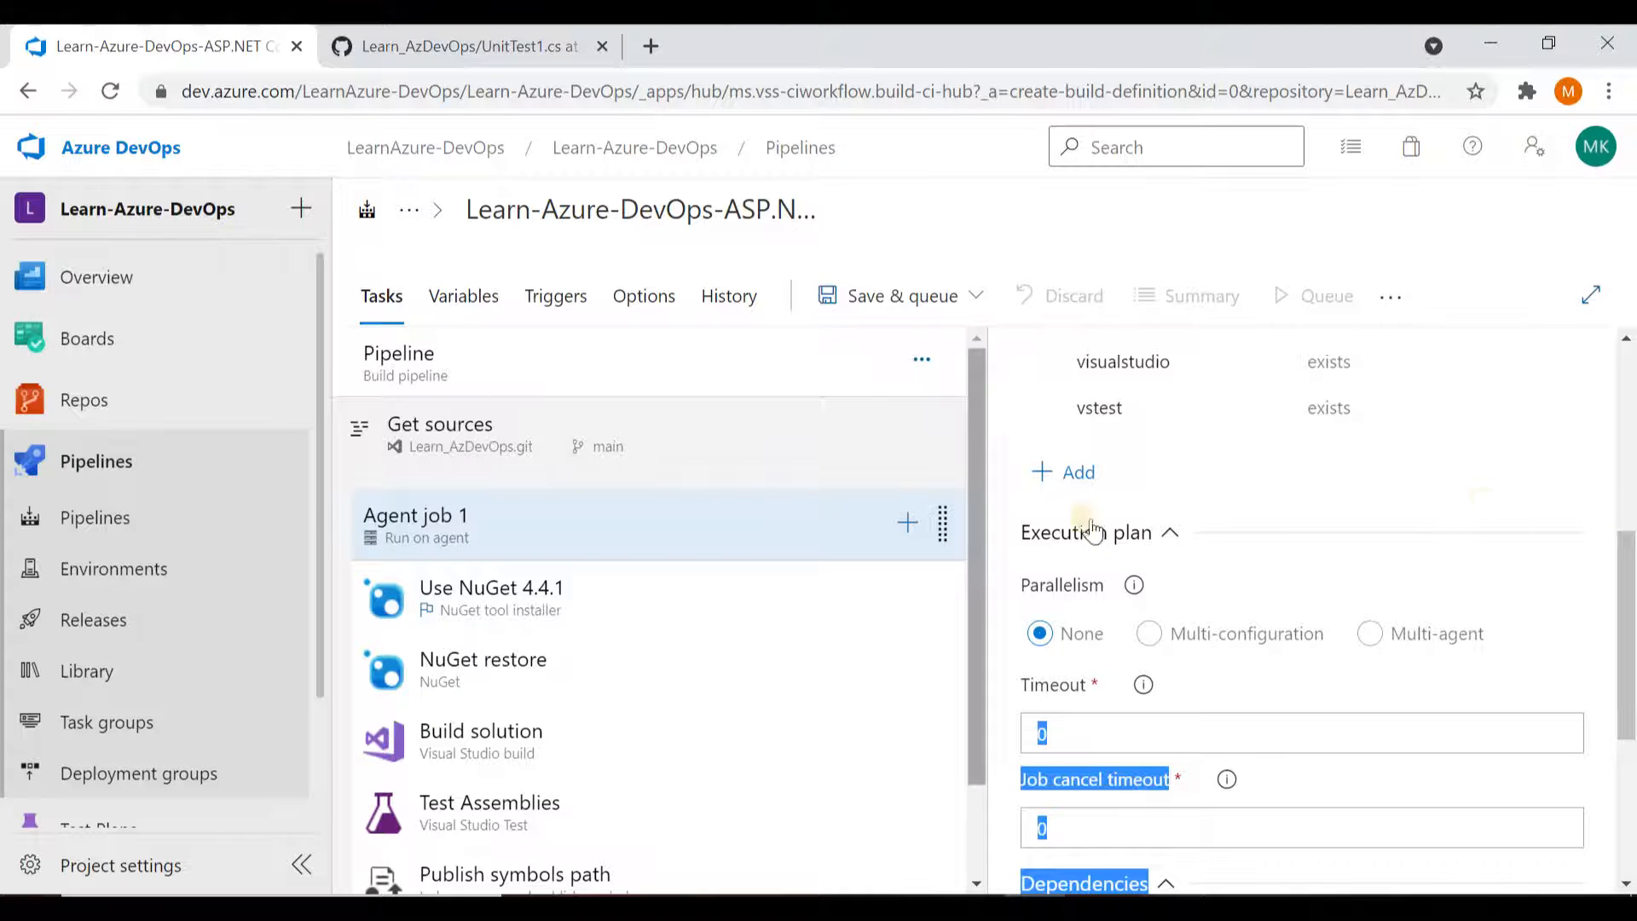
{"action": "left_click_drag", "start_coordinate": [1628, 569], "coordinate": [1628, 595]}
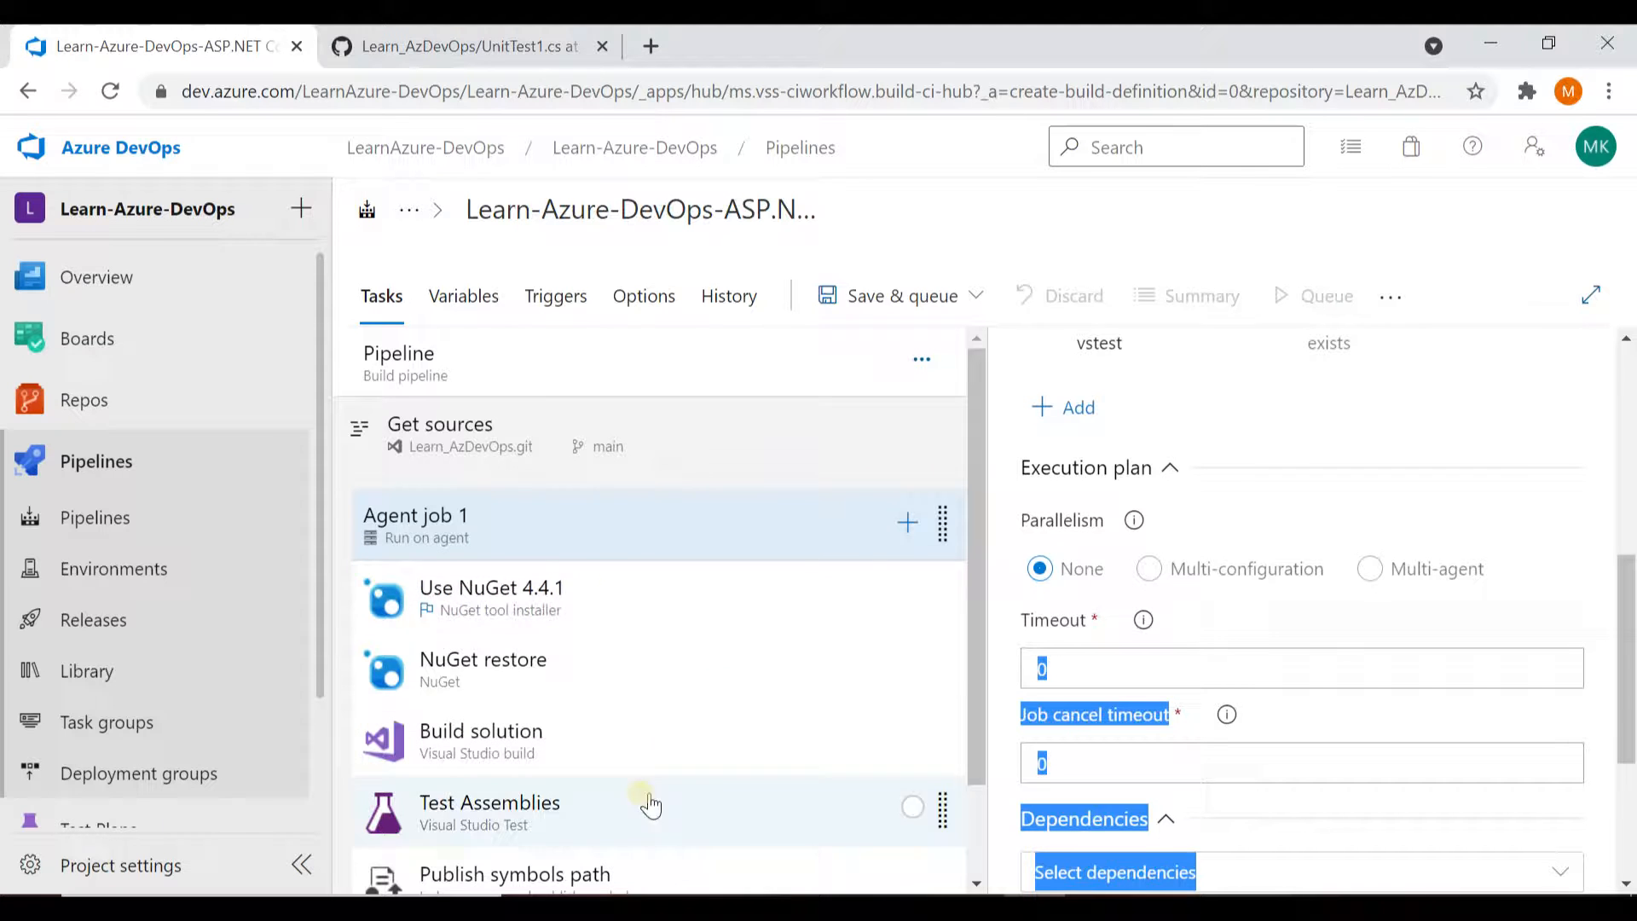
Step: Examine the settings of the Use NuGet 4.4.1, NuGet restore, Build solution and Test Assemblies tasks
{"action": "left_click", "coordinate": [653, 615]}
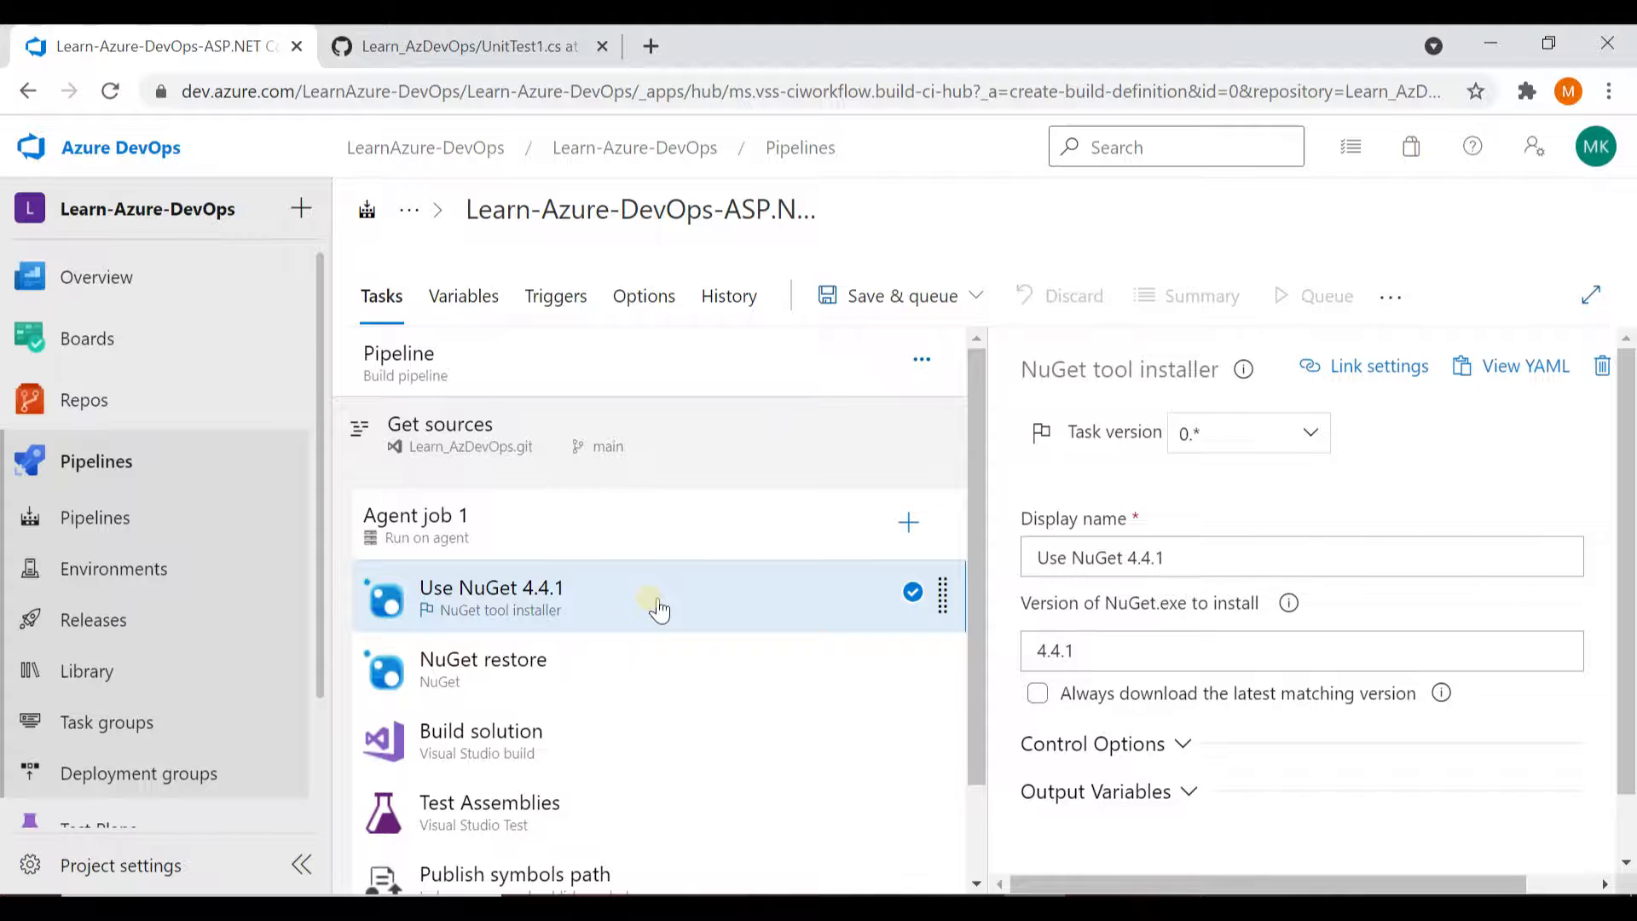
{"action": "left_click", "coordinate": [598, 682]}
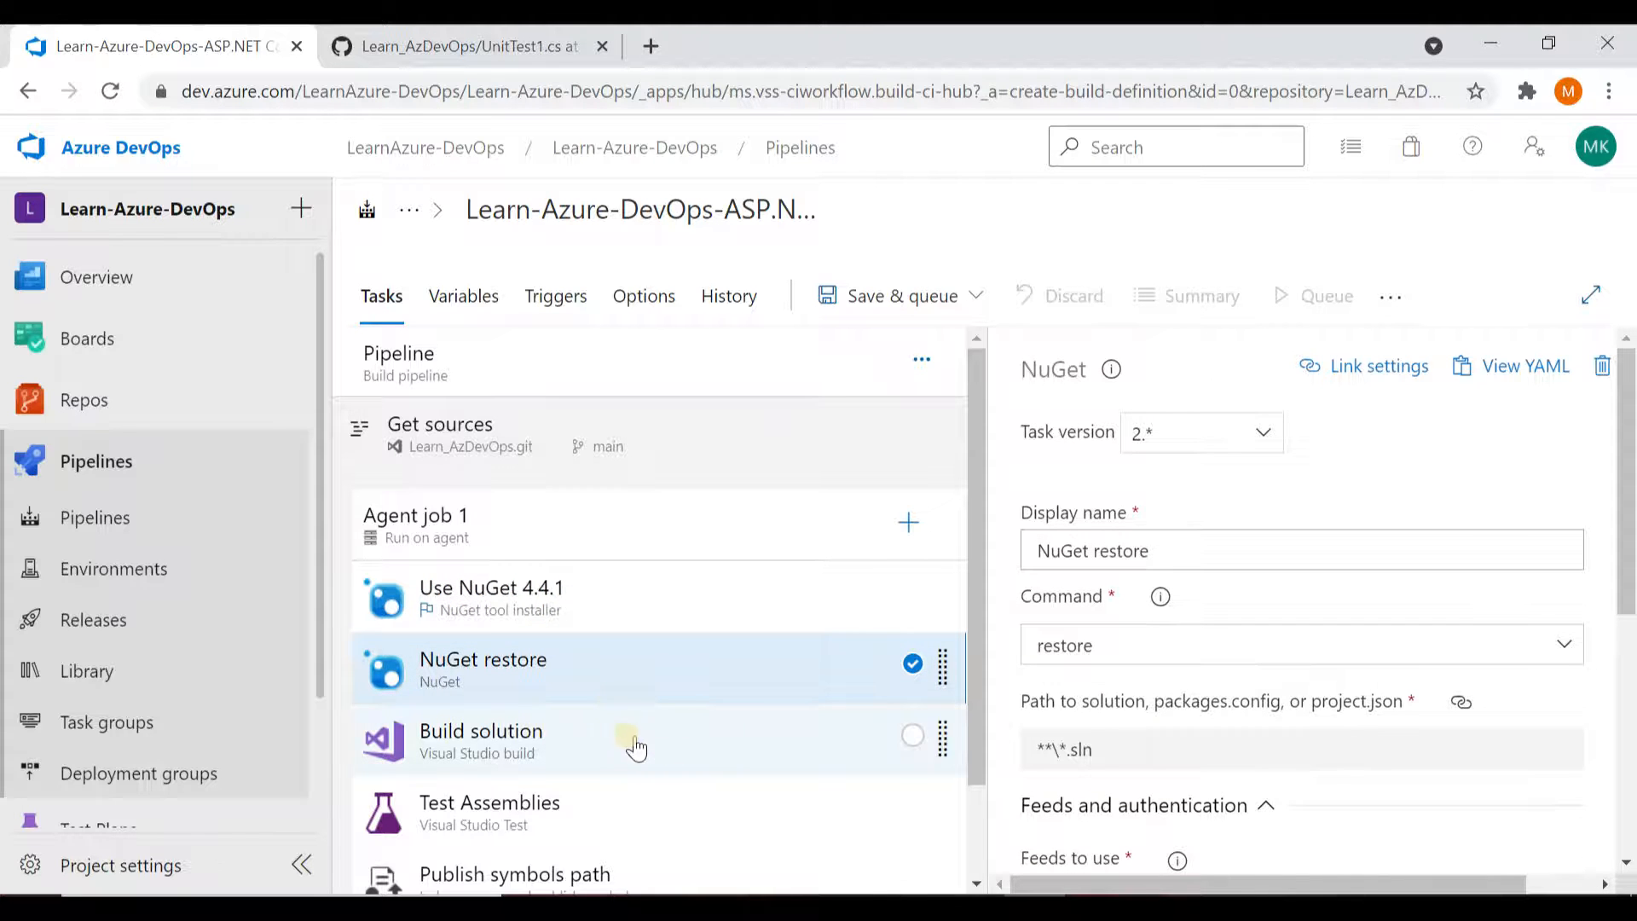
{"action": "left_click", "coordinate": [711, 745]}
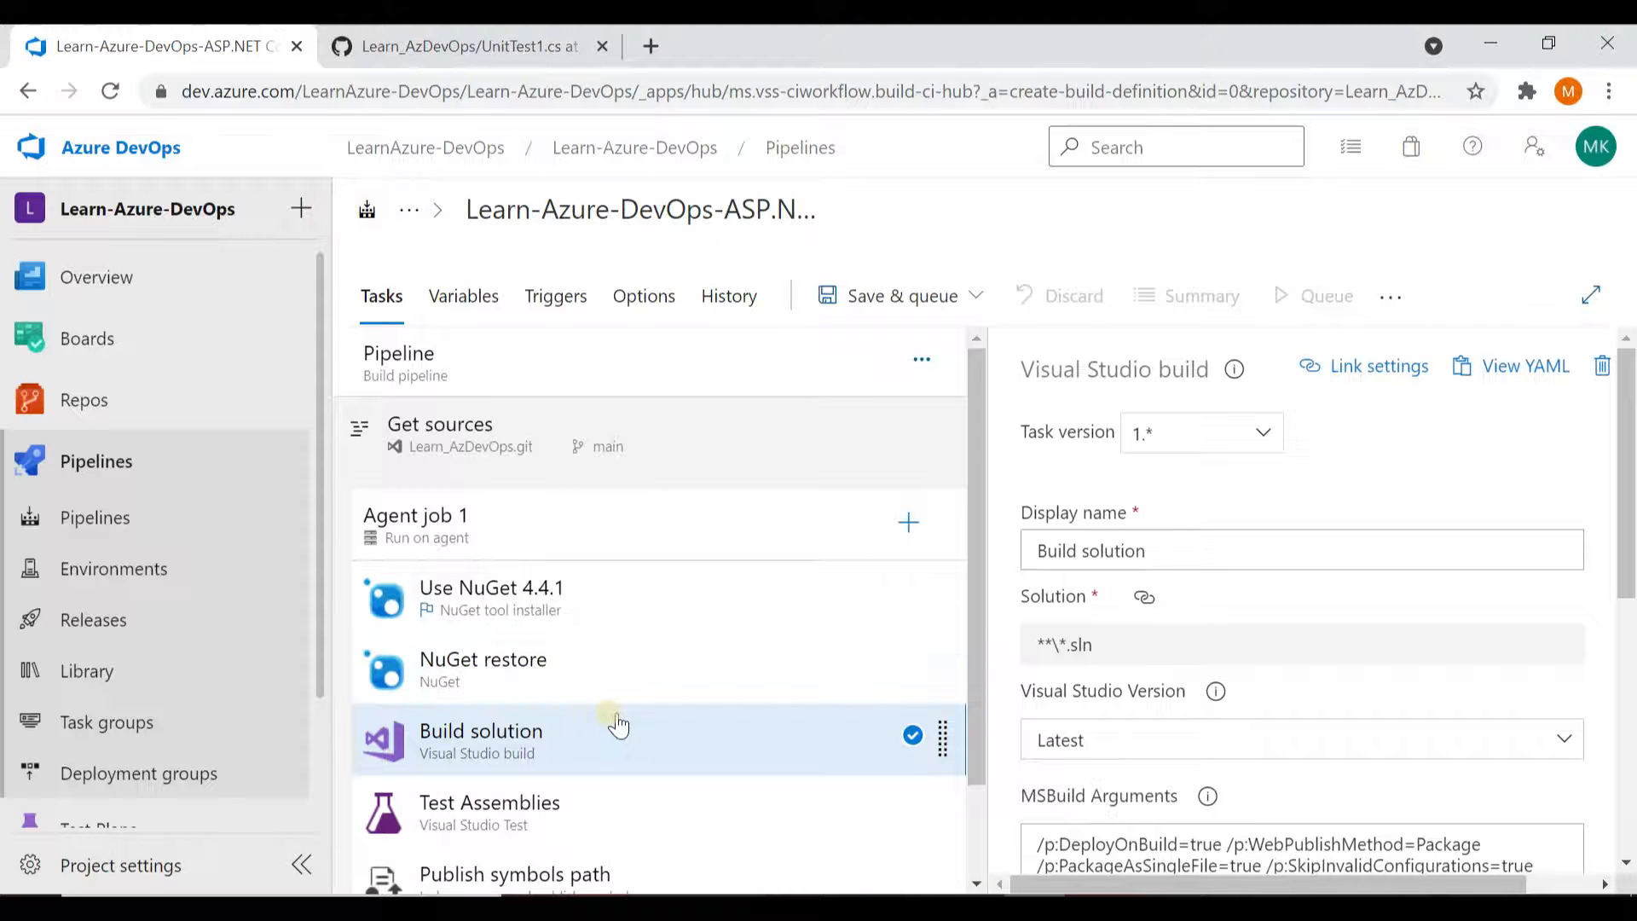
{"action": "left_click", "coordinate": [620, 832]}
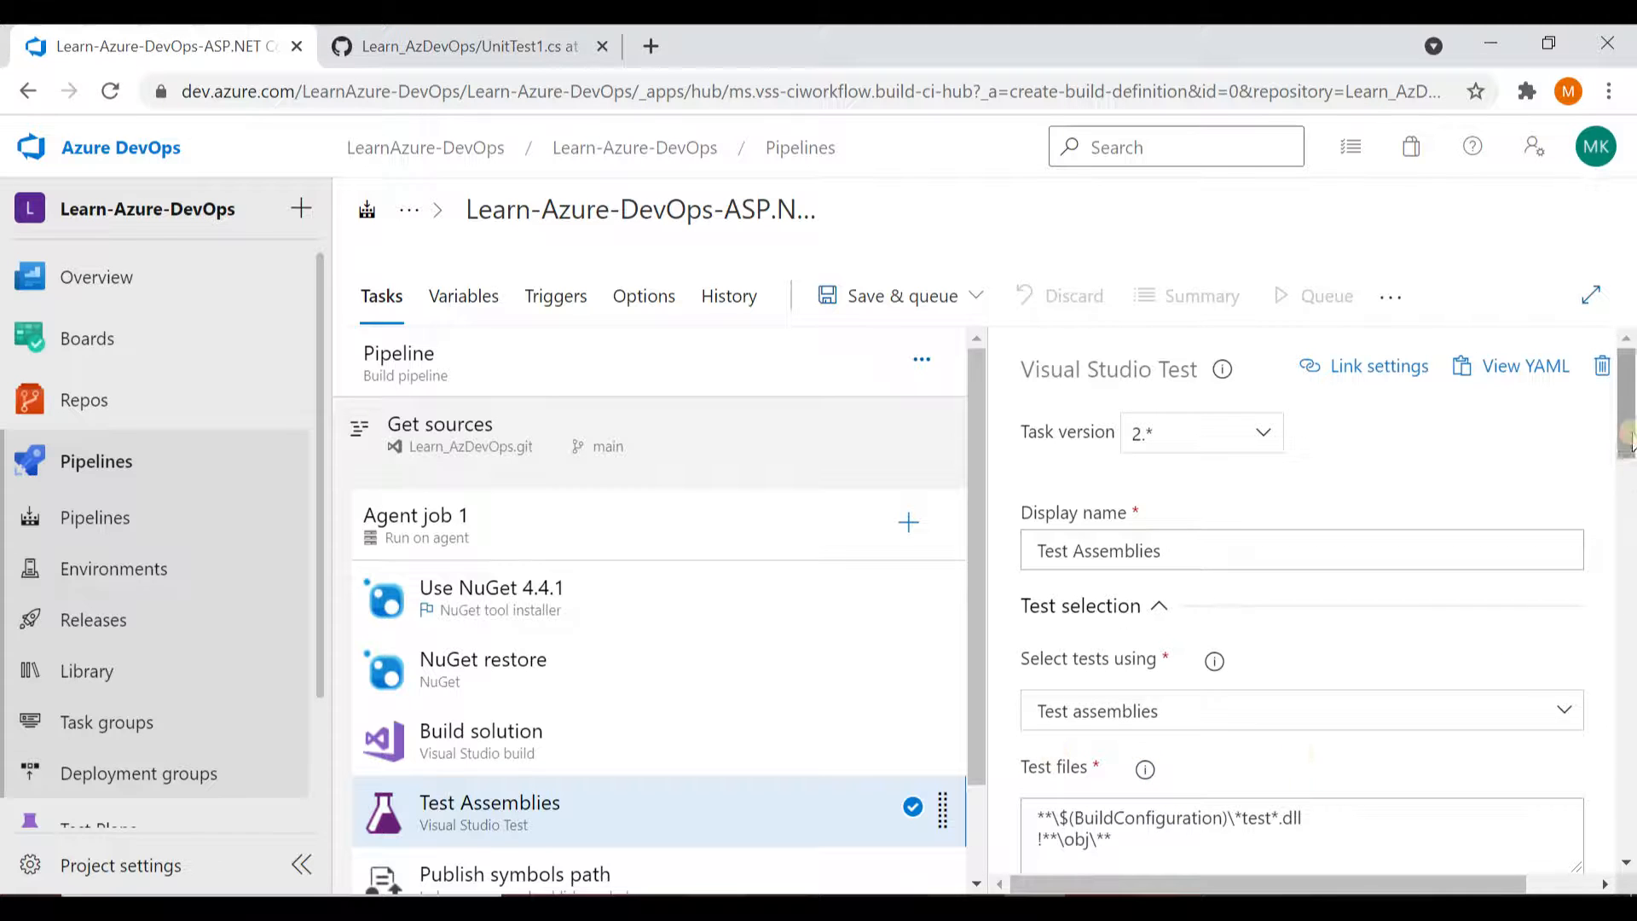
{"action": "left_click_drag", "start_coordinate": [1630, 442], "coordinate": [1631, 499]}
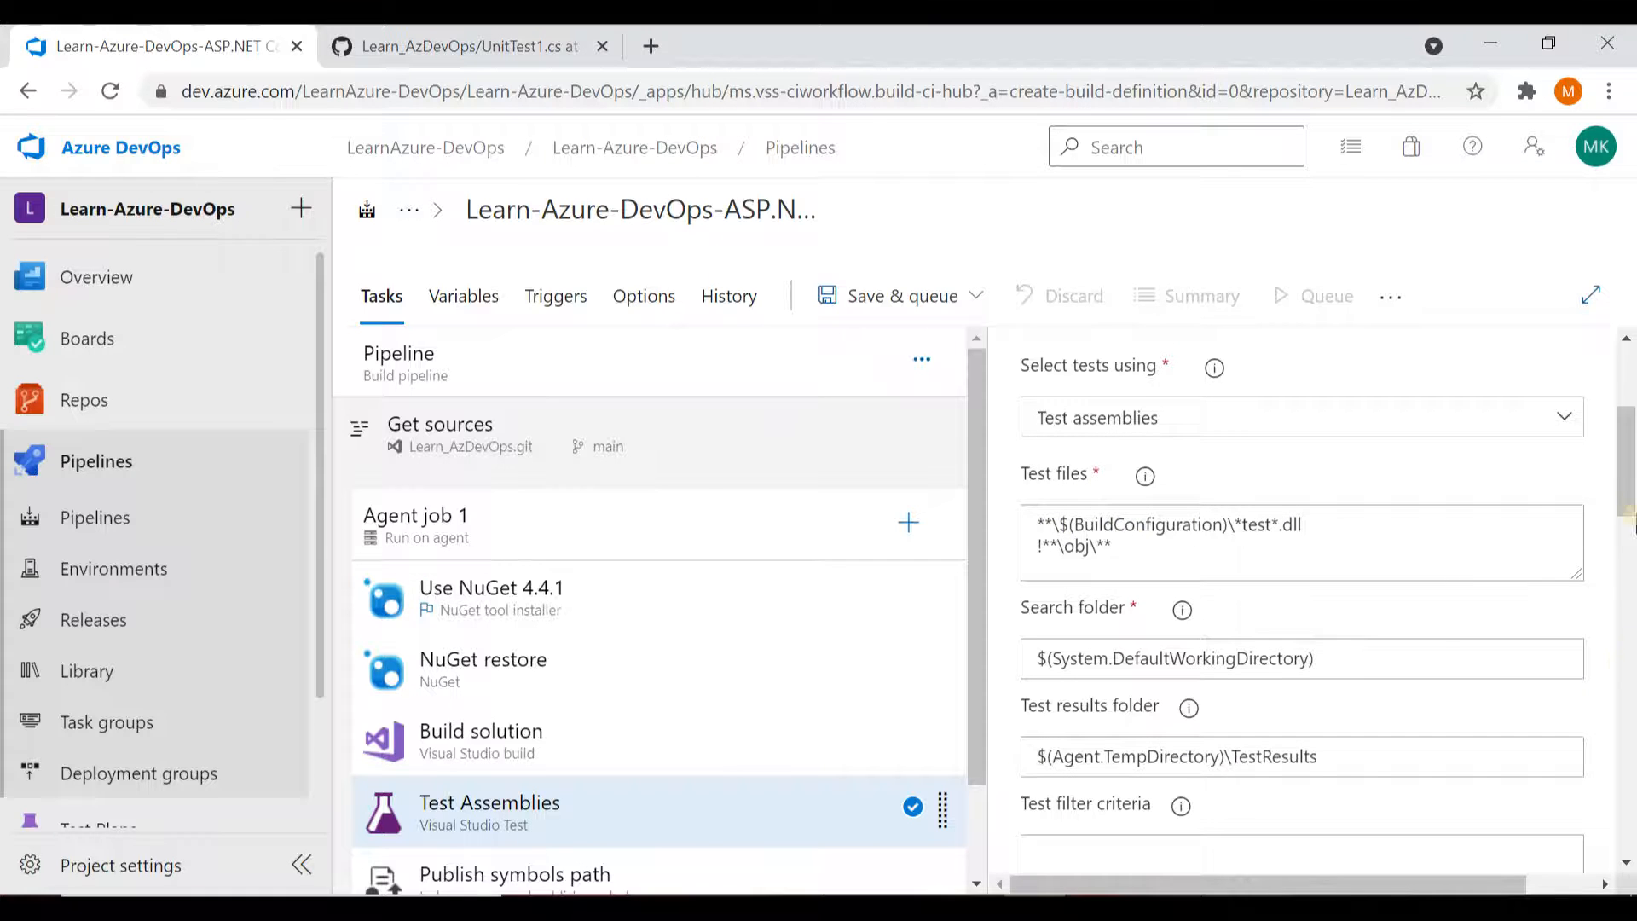
{"action": "scroll", "coordinate": [1630, 567], "scroll_direction": "down", "scroll_amount": 3}
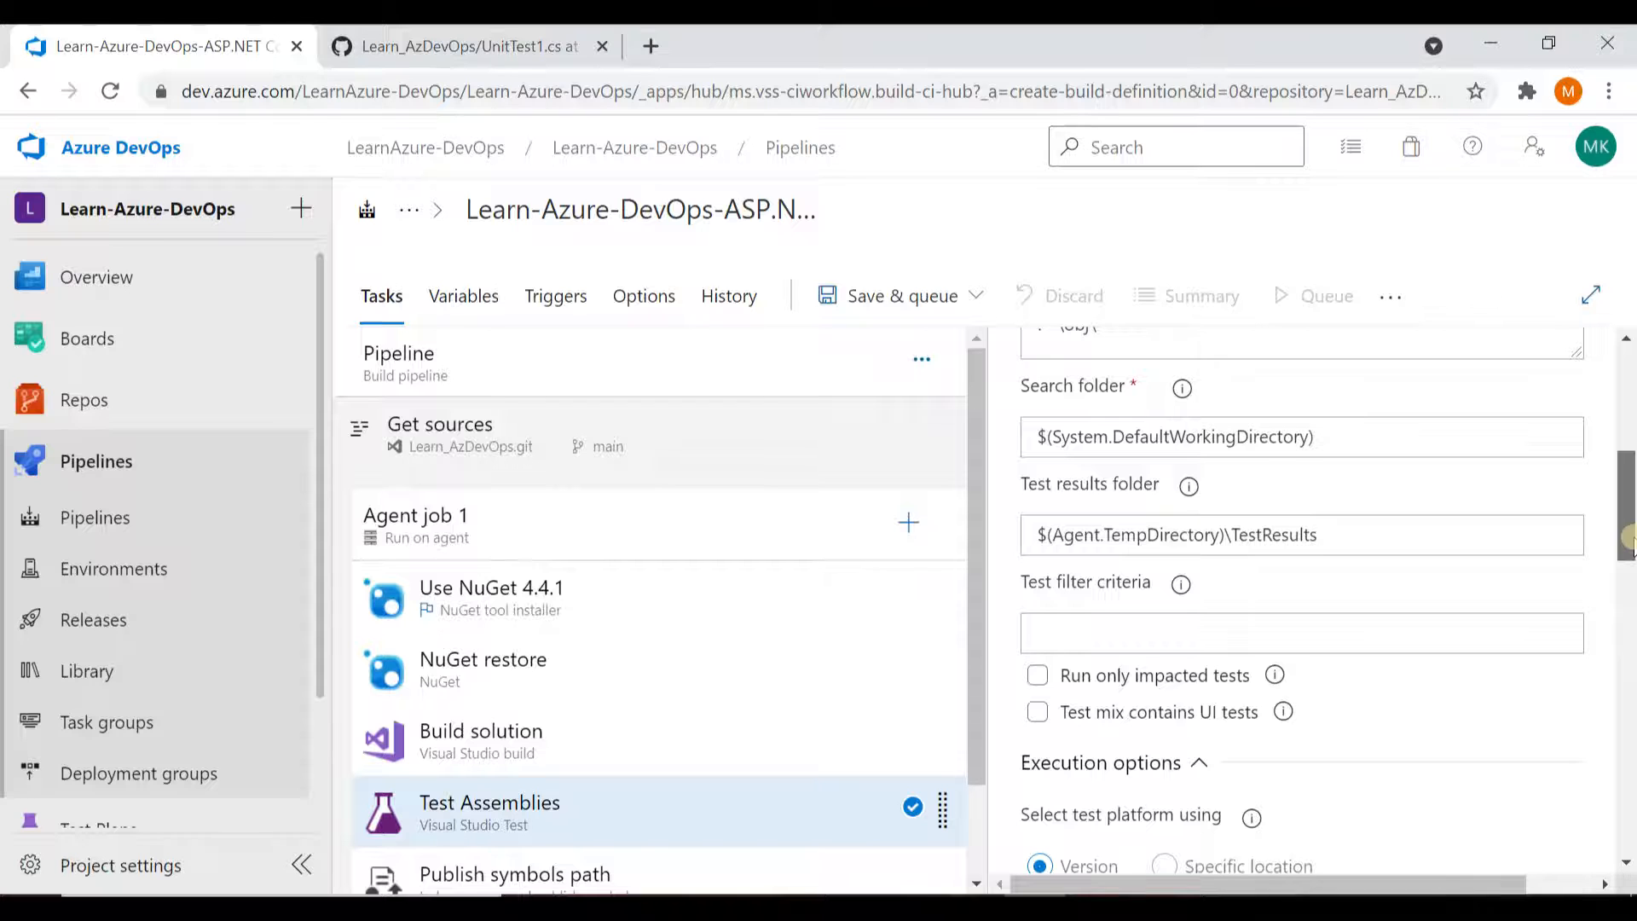
{"action": "scroll", "coordinate": [1630, 537], "scroll_direction": "up", "scroll_amount": 3}
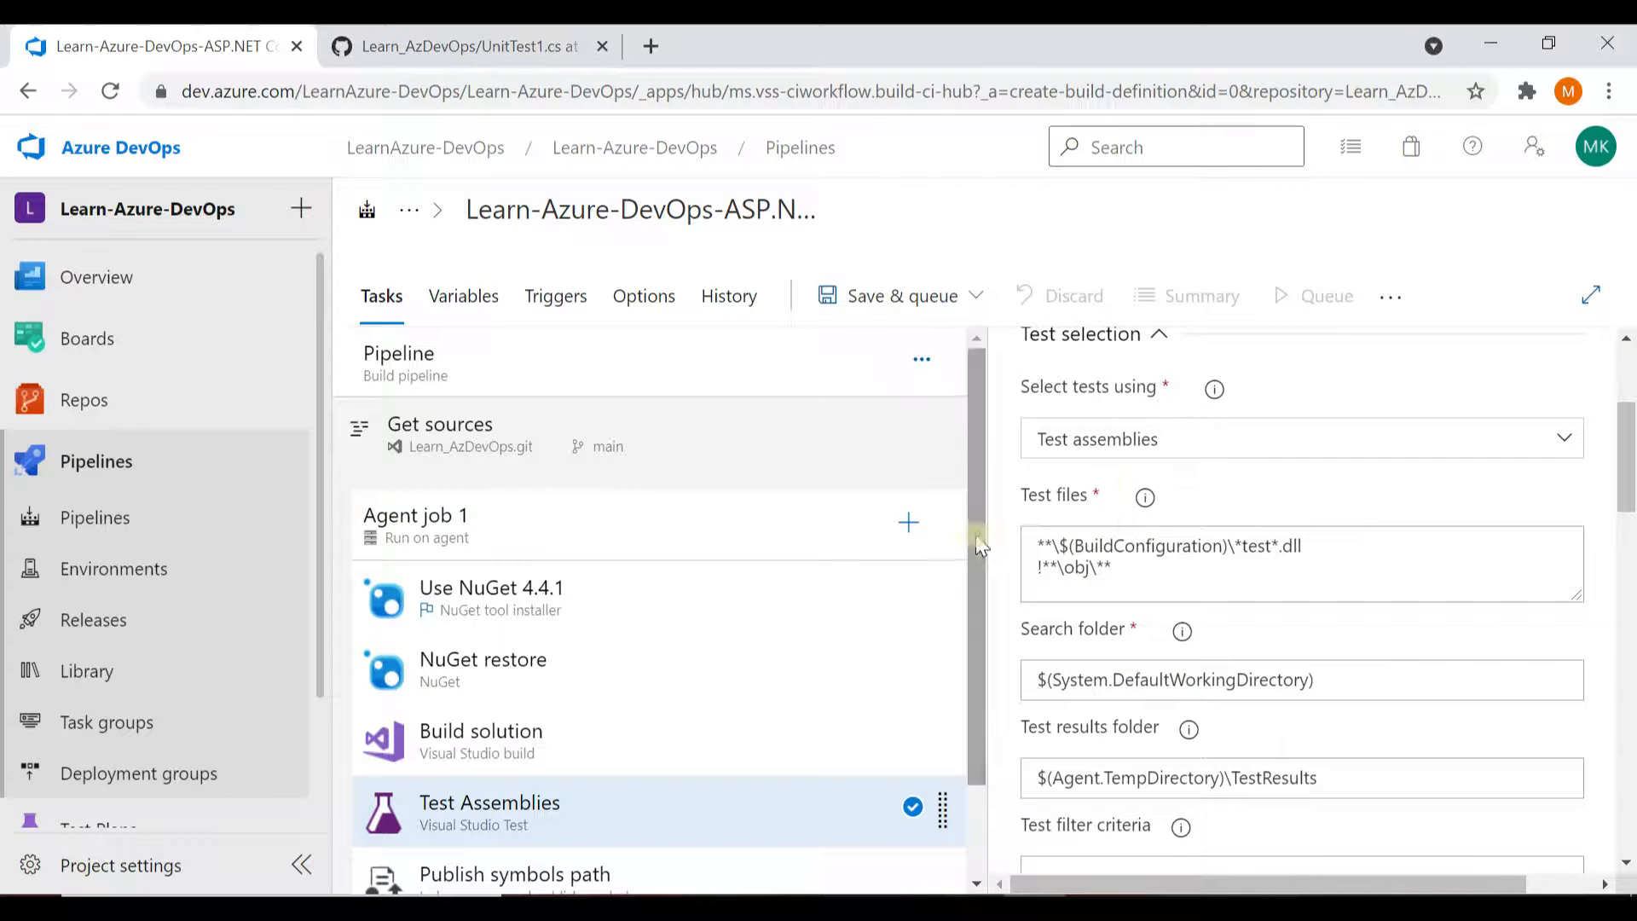
Step: Examine the settings of the Publish symbols path and Publish Artifact tasks at the end of Agent job 1
{"action": "scroll", "coordinate": [981, 713], "scroll_direction": "down", "scroll_amount": 2}
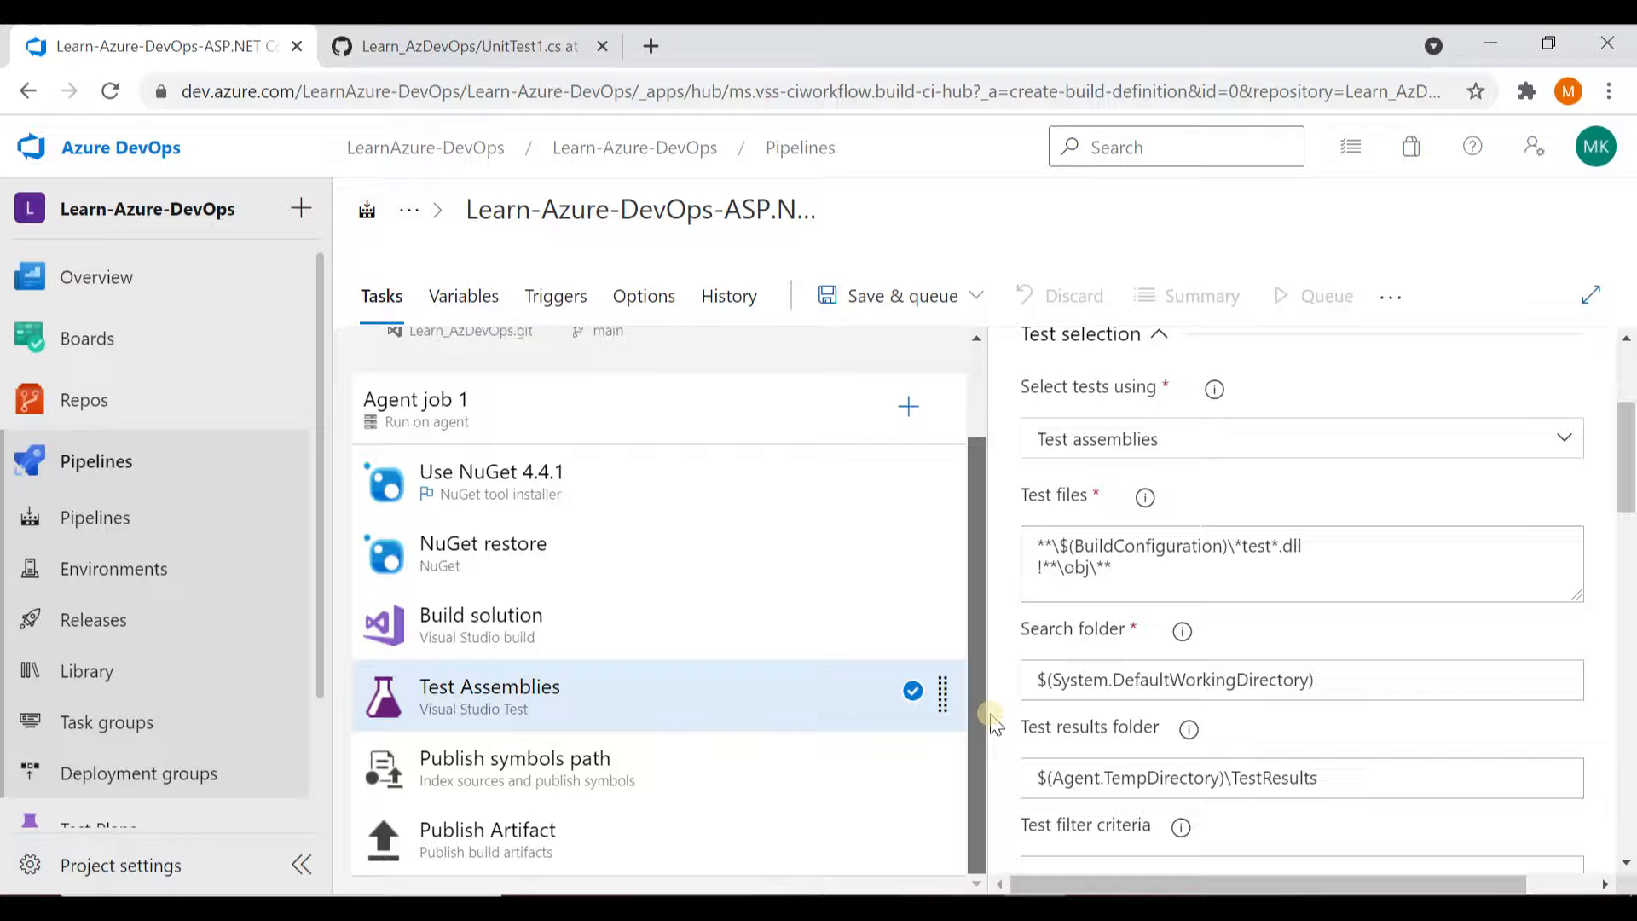
{"action": "left_click", "coordinate": [697, 794]}
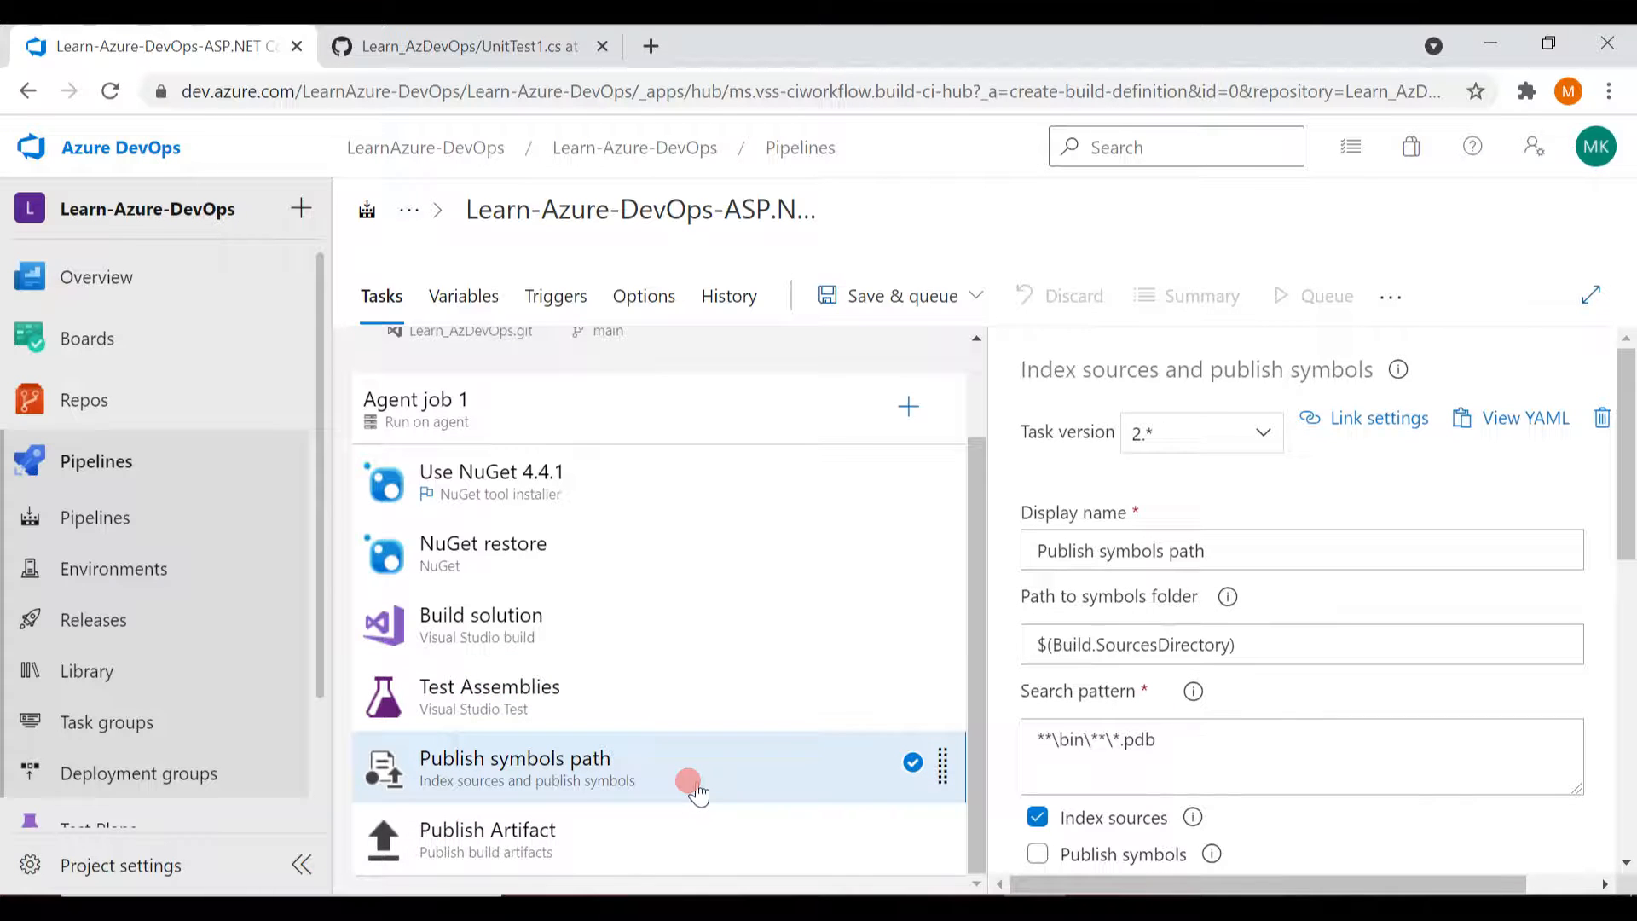
{"action": "left_click", "coordinate": [661, 847]}
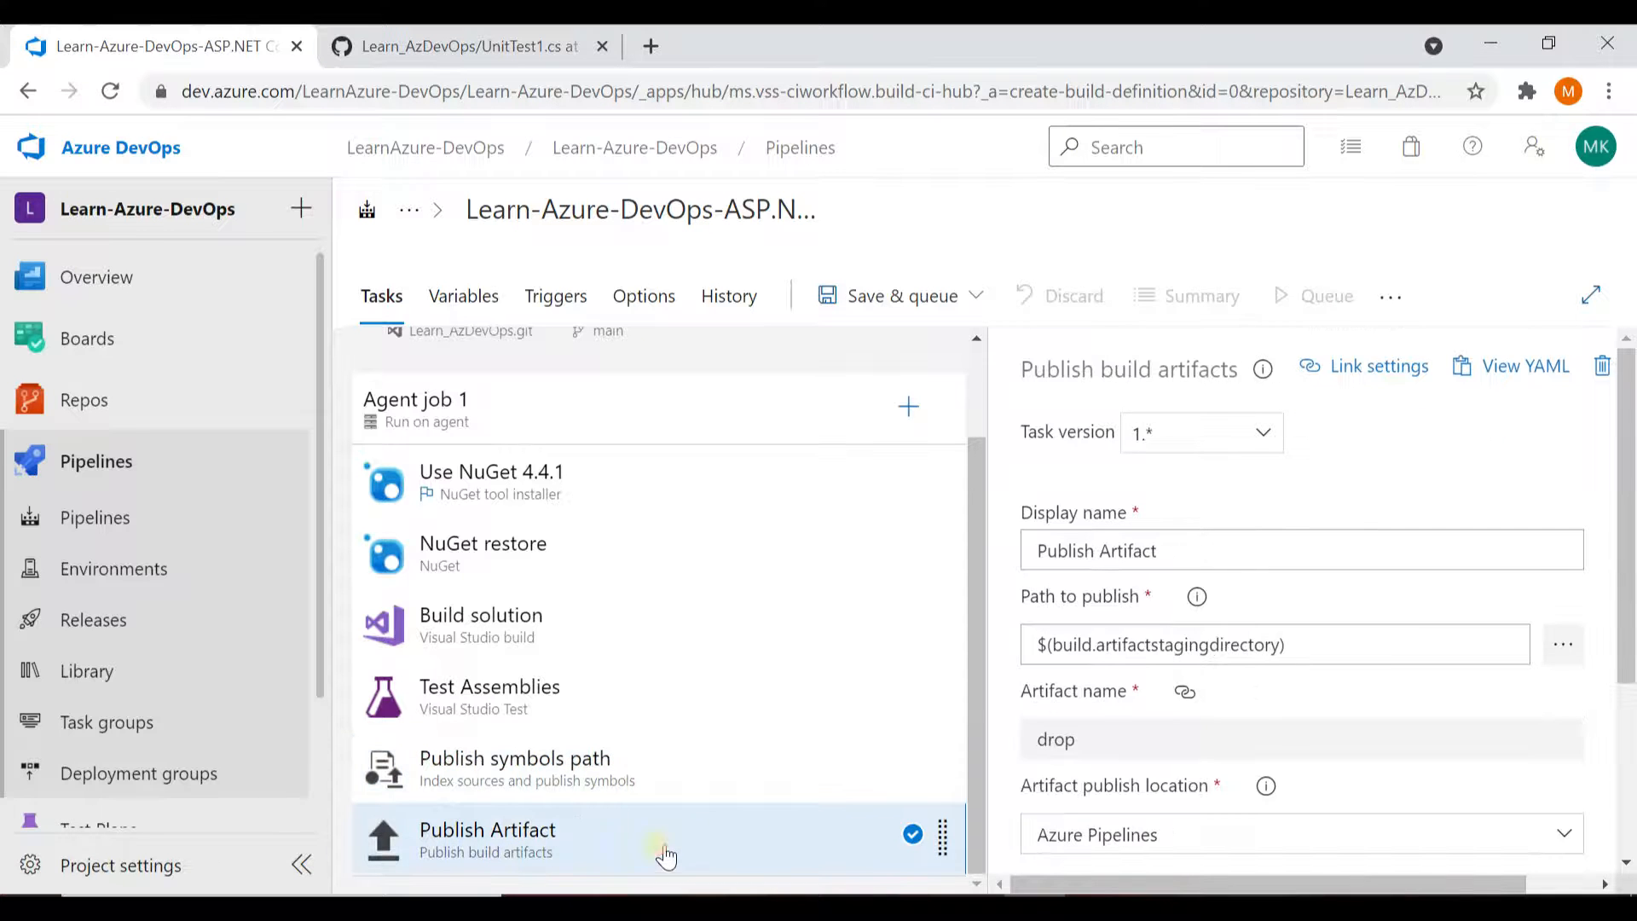
{"action": "left_click_drag", "start_coordinate": [1627, 501], "coordinate": [1630, 247]}
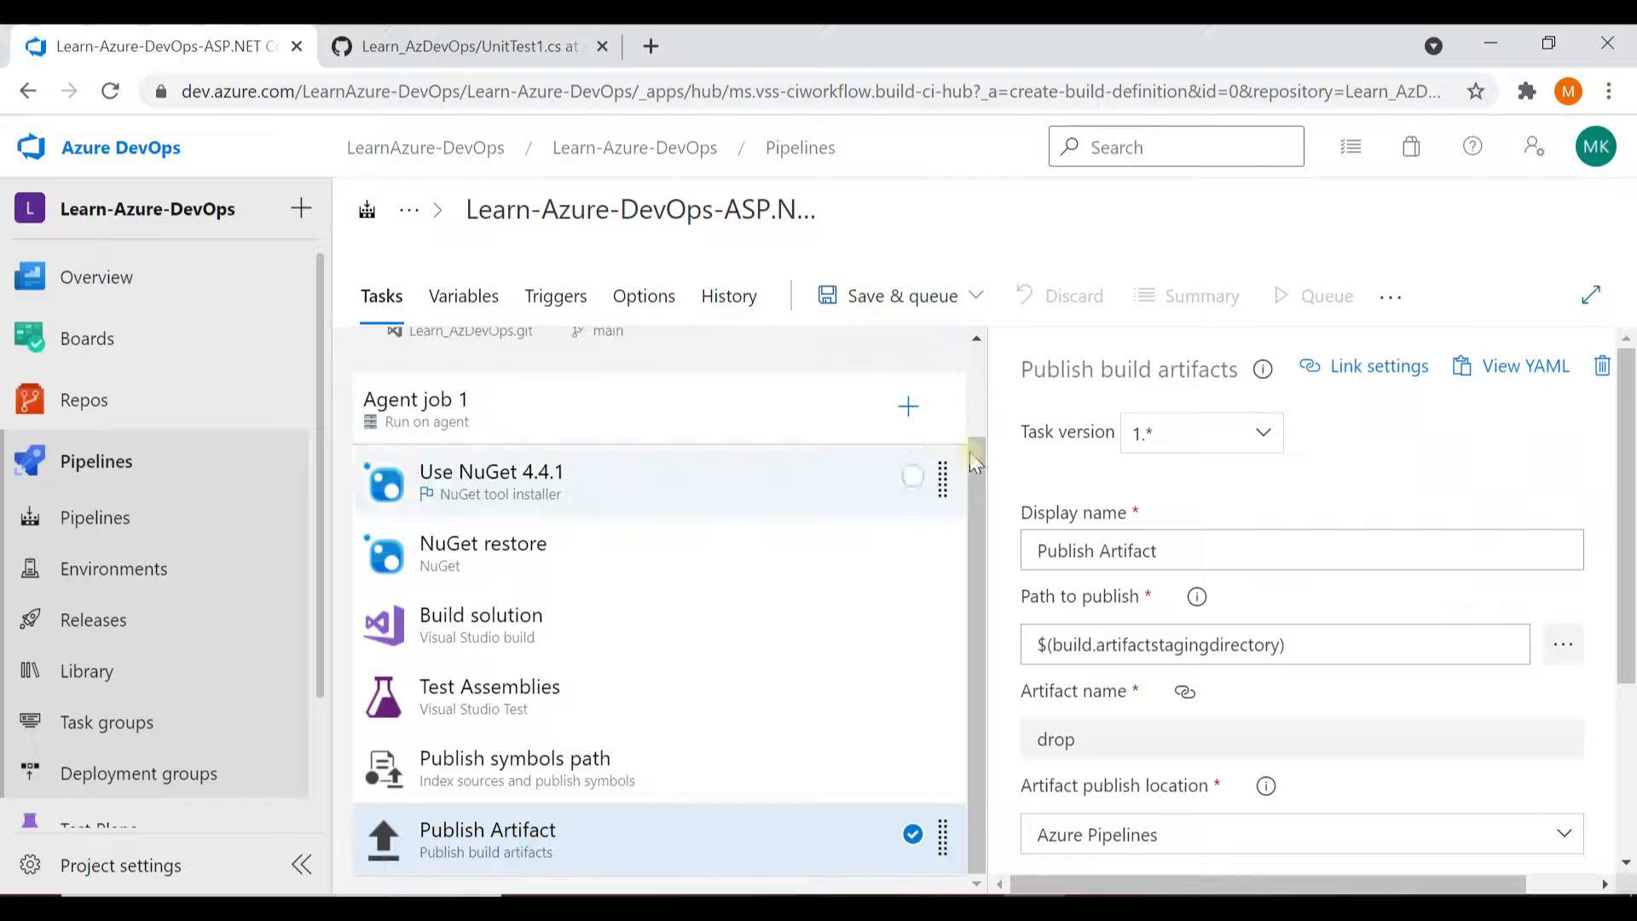
{"action": "scroll", "coordinate": [984, 472], "scroll_direction": "up", "scroll_amount": 2}
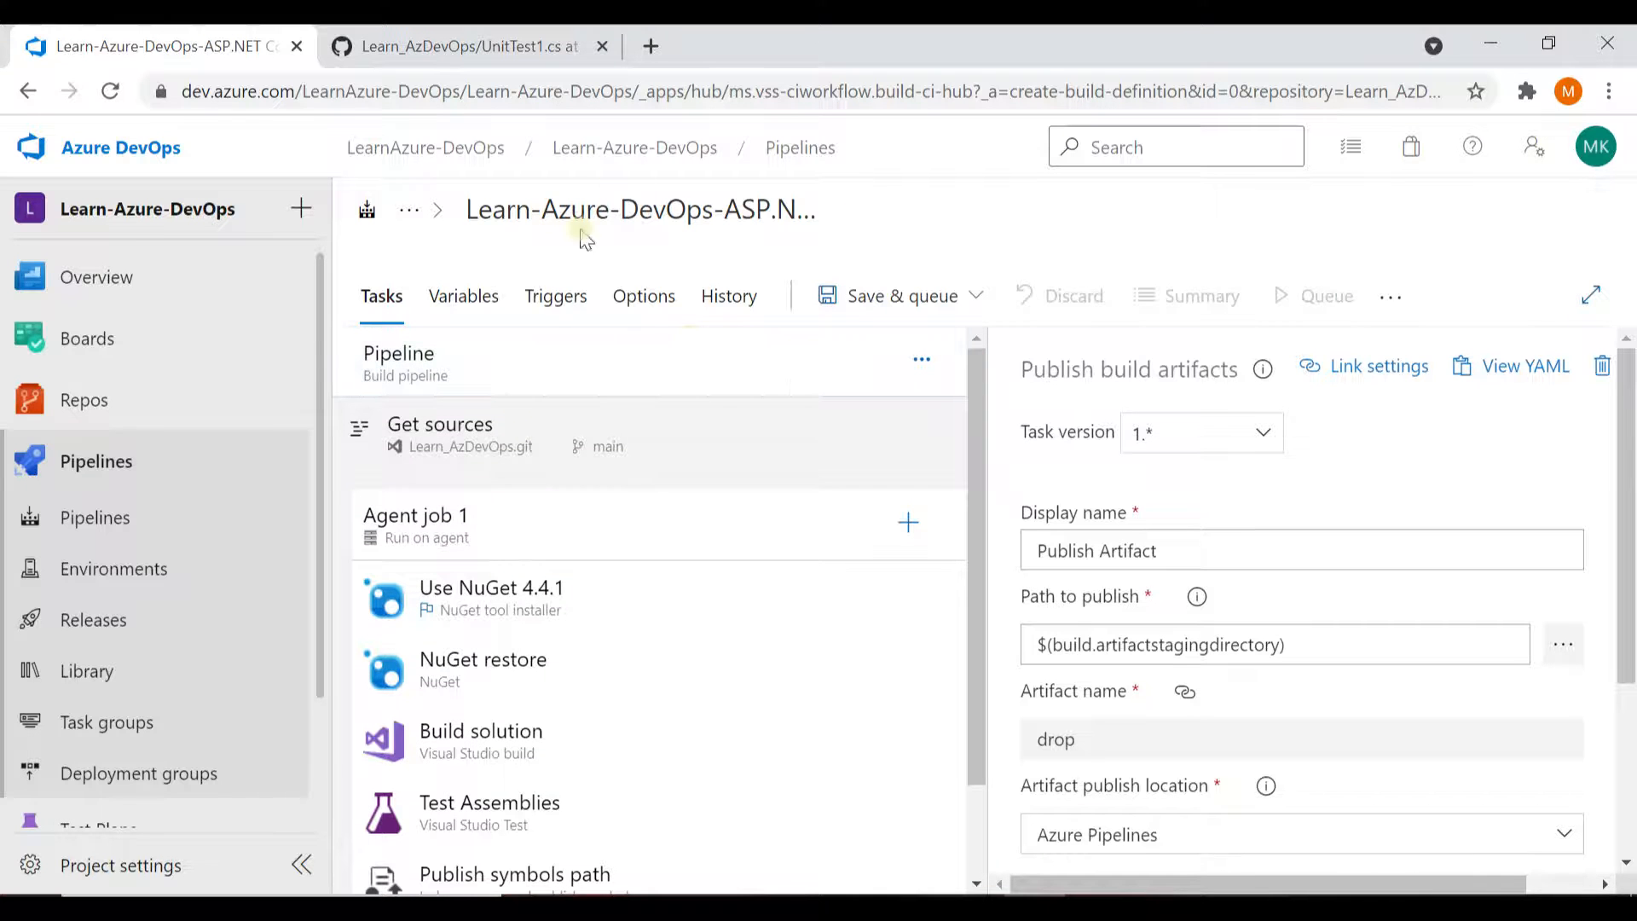
Step: Rename the build pipeline to Training_Test
{"action": "left_click", "coordinate": [812, 209]}
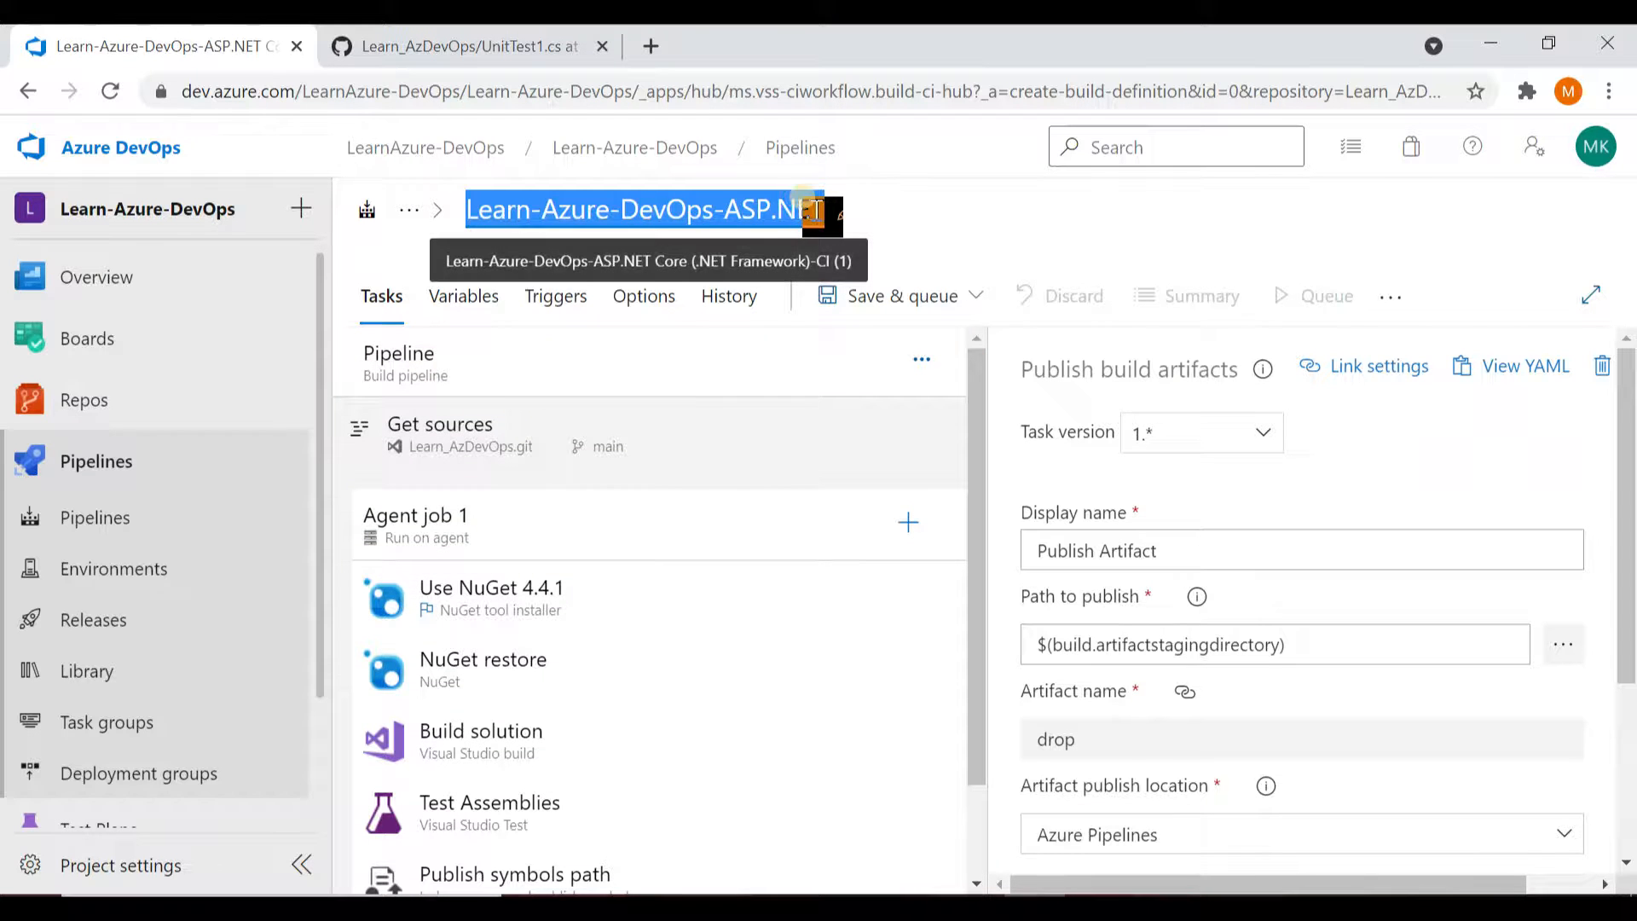
{"action": "type", "text": "Ypoutu"}
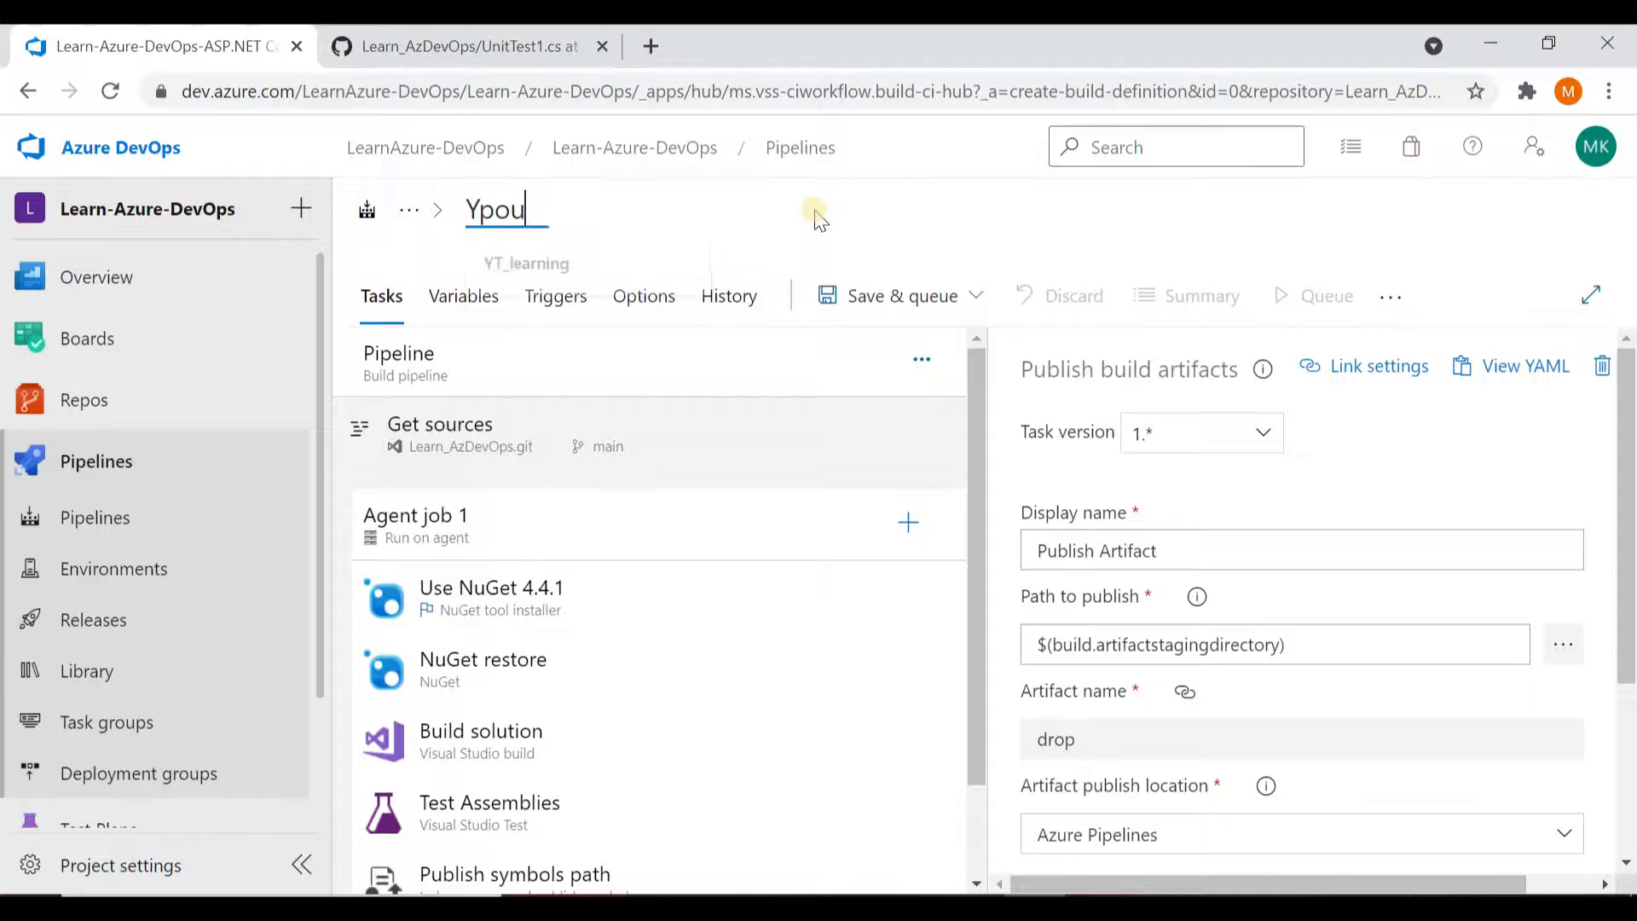
{"action": "key", "text": "BackSpace"}
{"action": "key", "text": "BackSpace"}
{"action": "key", "text": "BackSpace"}
{"action": "key", "text": "BackSpace"}
{"action": "type", "text": "Tr"}
{"action": "type", "text": "anning"}
{"action": "key", "text": "BackSpace"}
{"action": "key", "text": "BackSpace"}
{"action": "key", "text": "BackSpace"}
{"action": "key", "text": "BackSpace"}
{"action": "type", "text": "ing"}
{"action": "key", "text": "BackSpace"}
{"action": "key", "text": "BackSpace"}
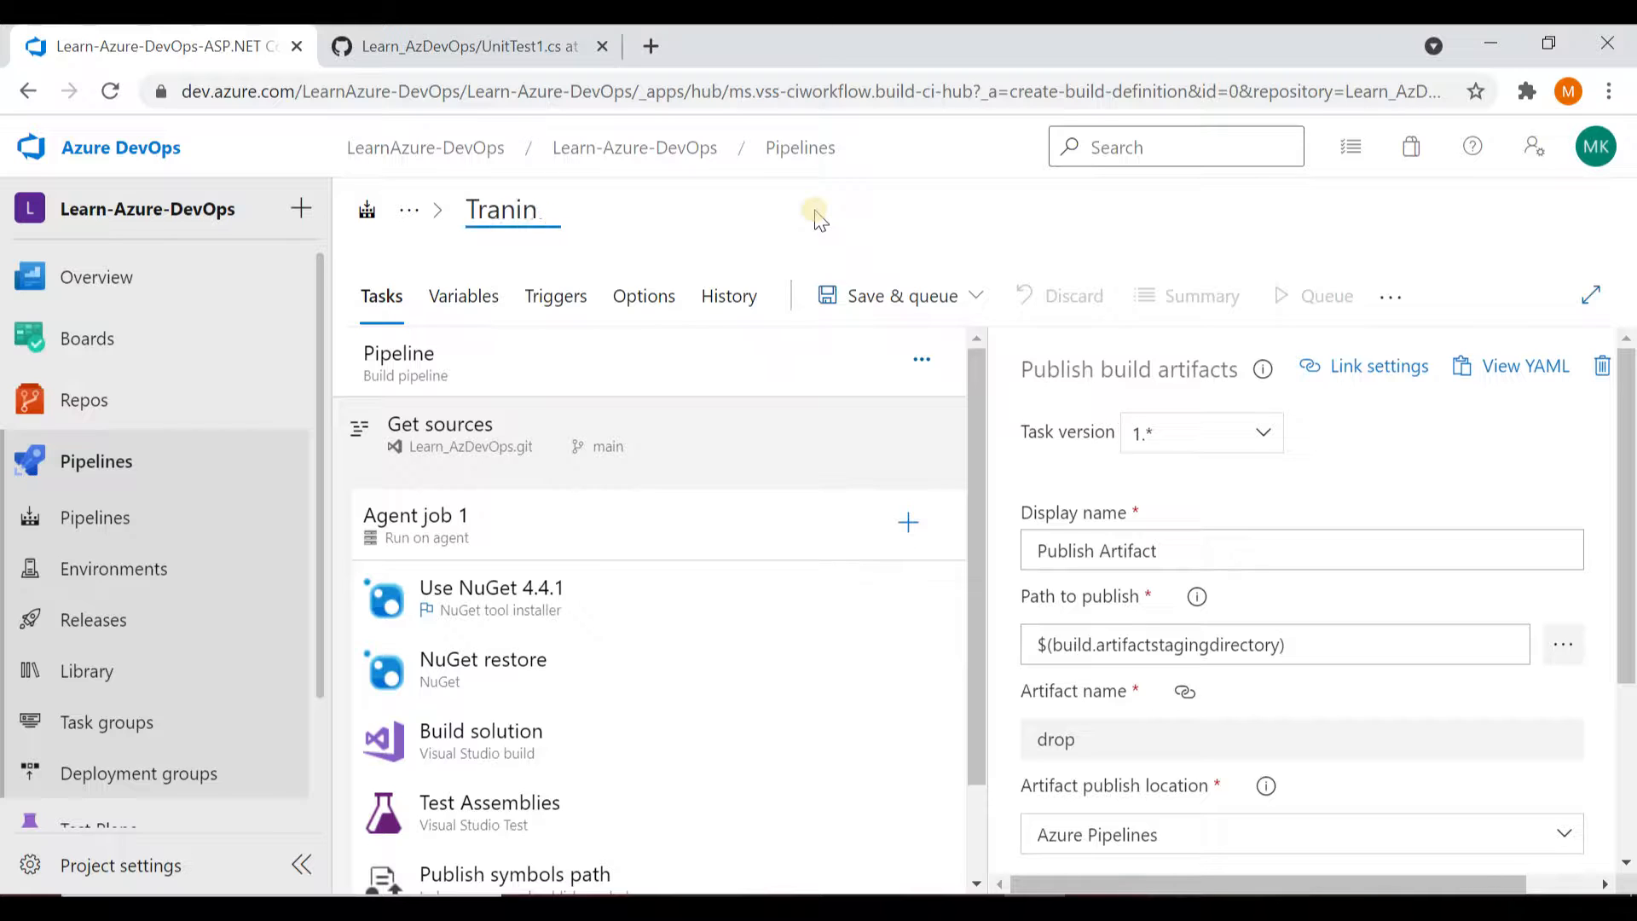
{"action": "type", "text": "g"}
{"action": "type", "text": "i"}
{"action": "type", "text": "_Test"}
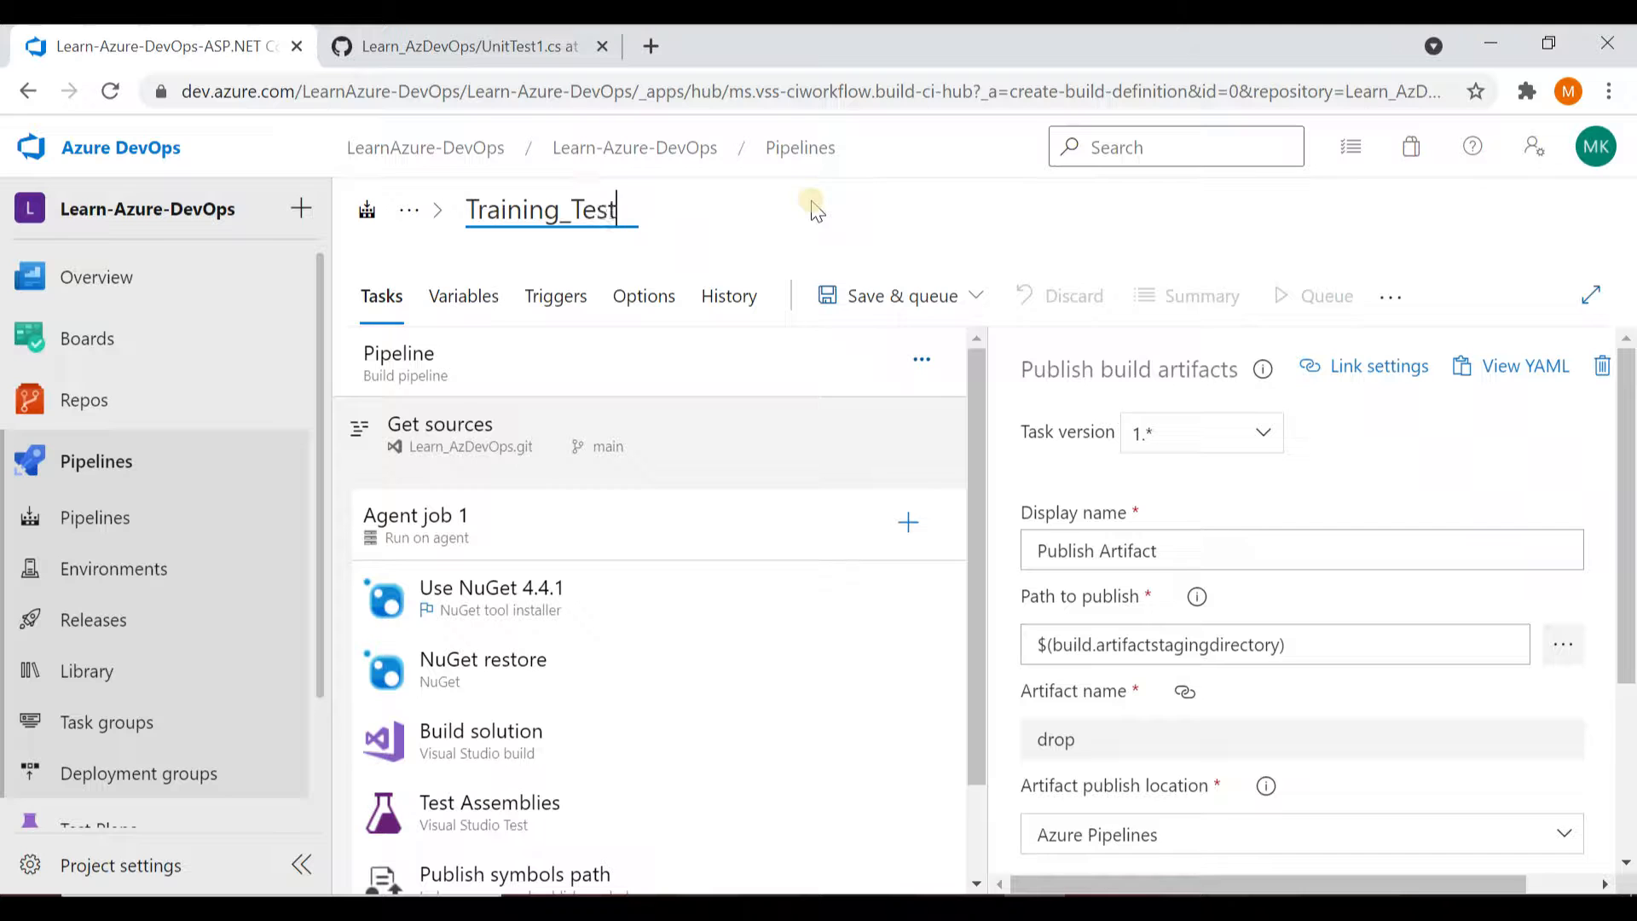
Step: Save and run the Training_Test pipeline on branch main with the Azure Pipelines pool and vs2017-win2016 agent specification
{"action": "left_click", "coordinate": [863, 317]}
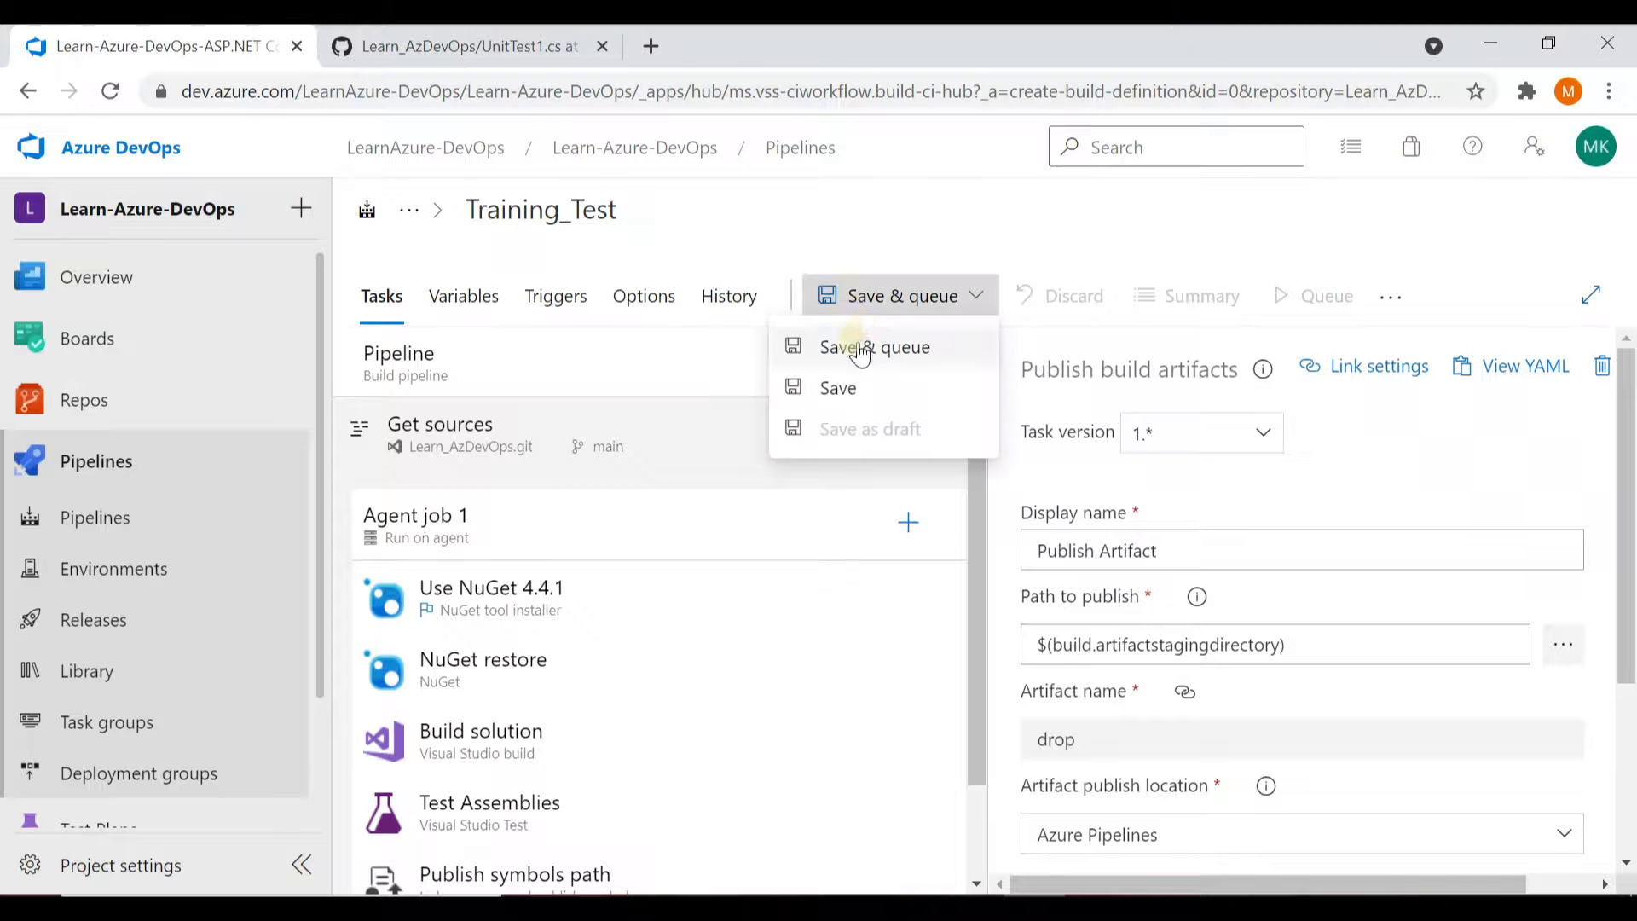
{"action": "left_click", "coordinate": [857, 348]}
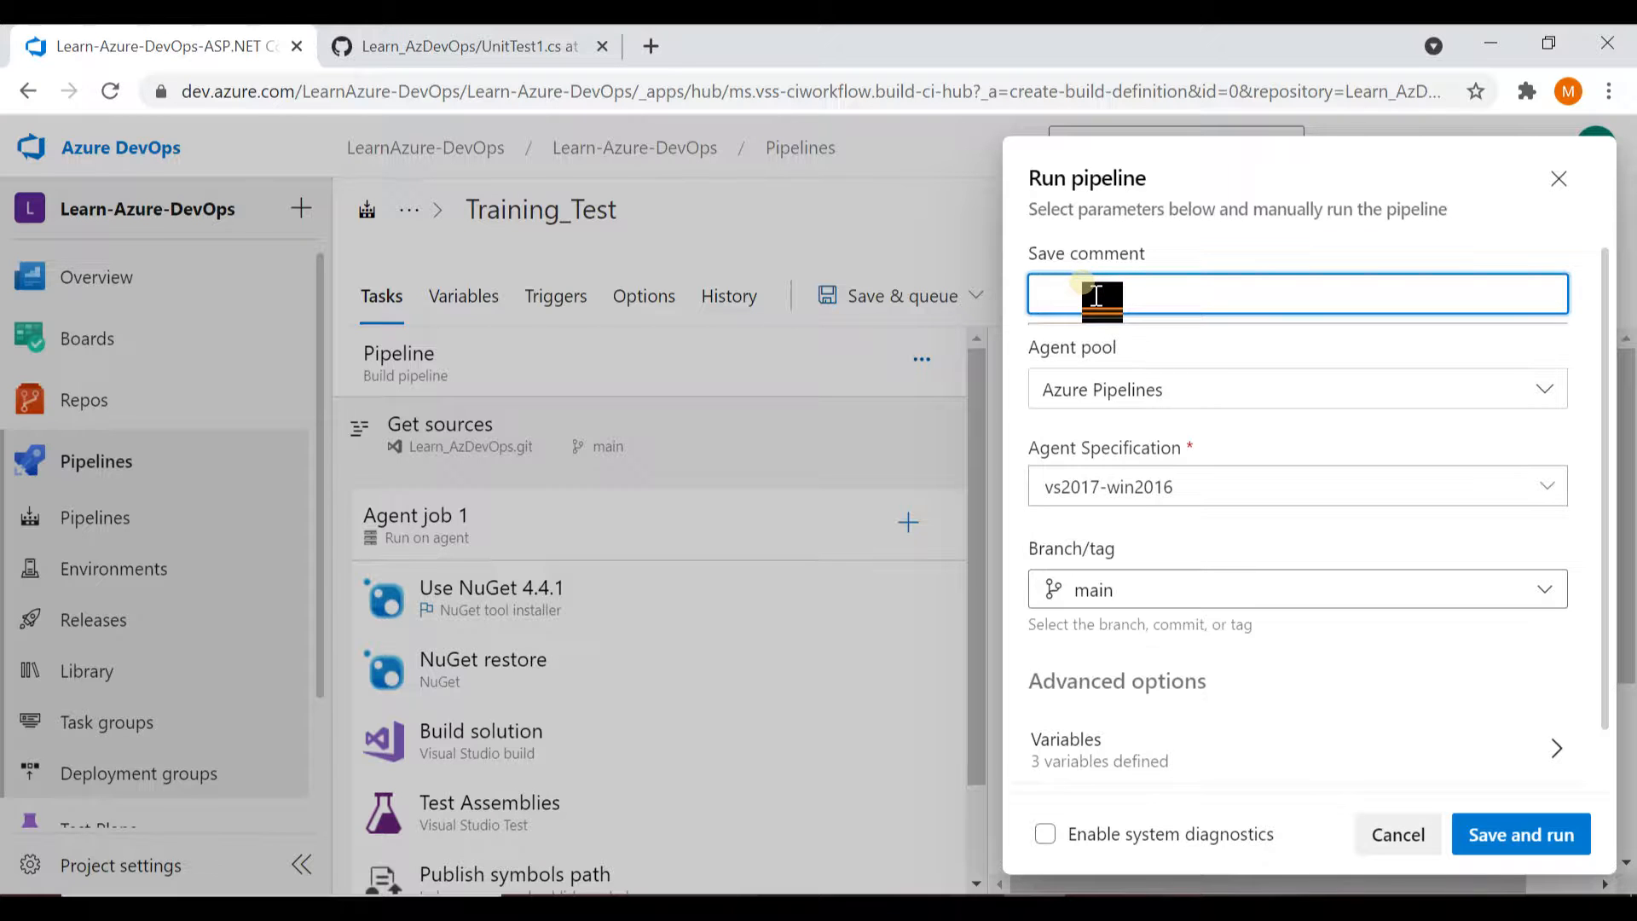
{"action": "left_click", "coordinate": [1497, 834]}
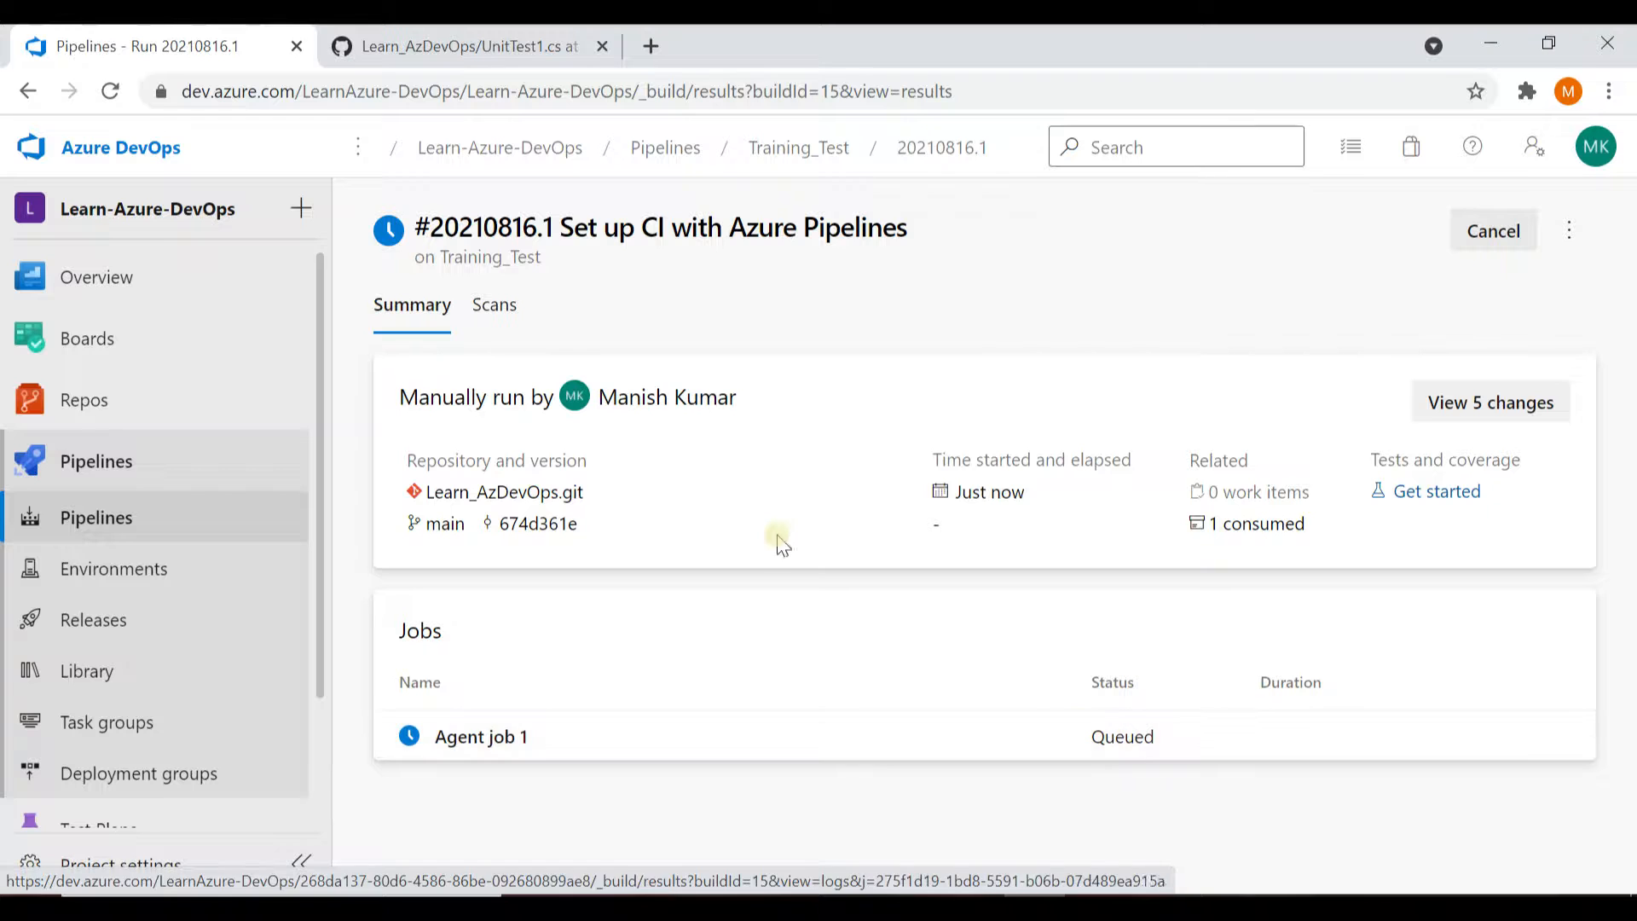
Step: Reload the queued run's page, and reopen the latest Training_Test run from the project's pipelines list
{"action": "left_click", "coordinate": [108, 91]}
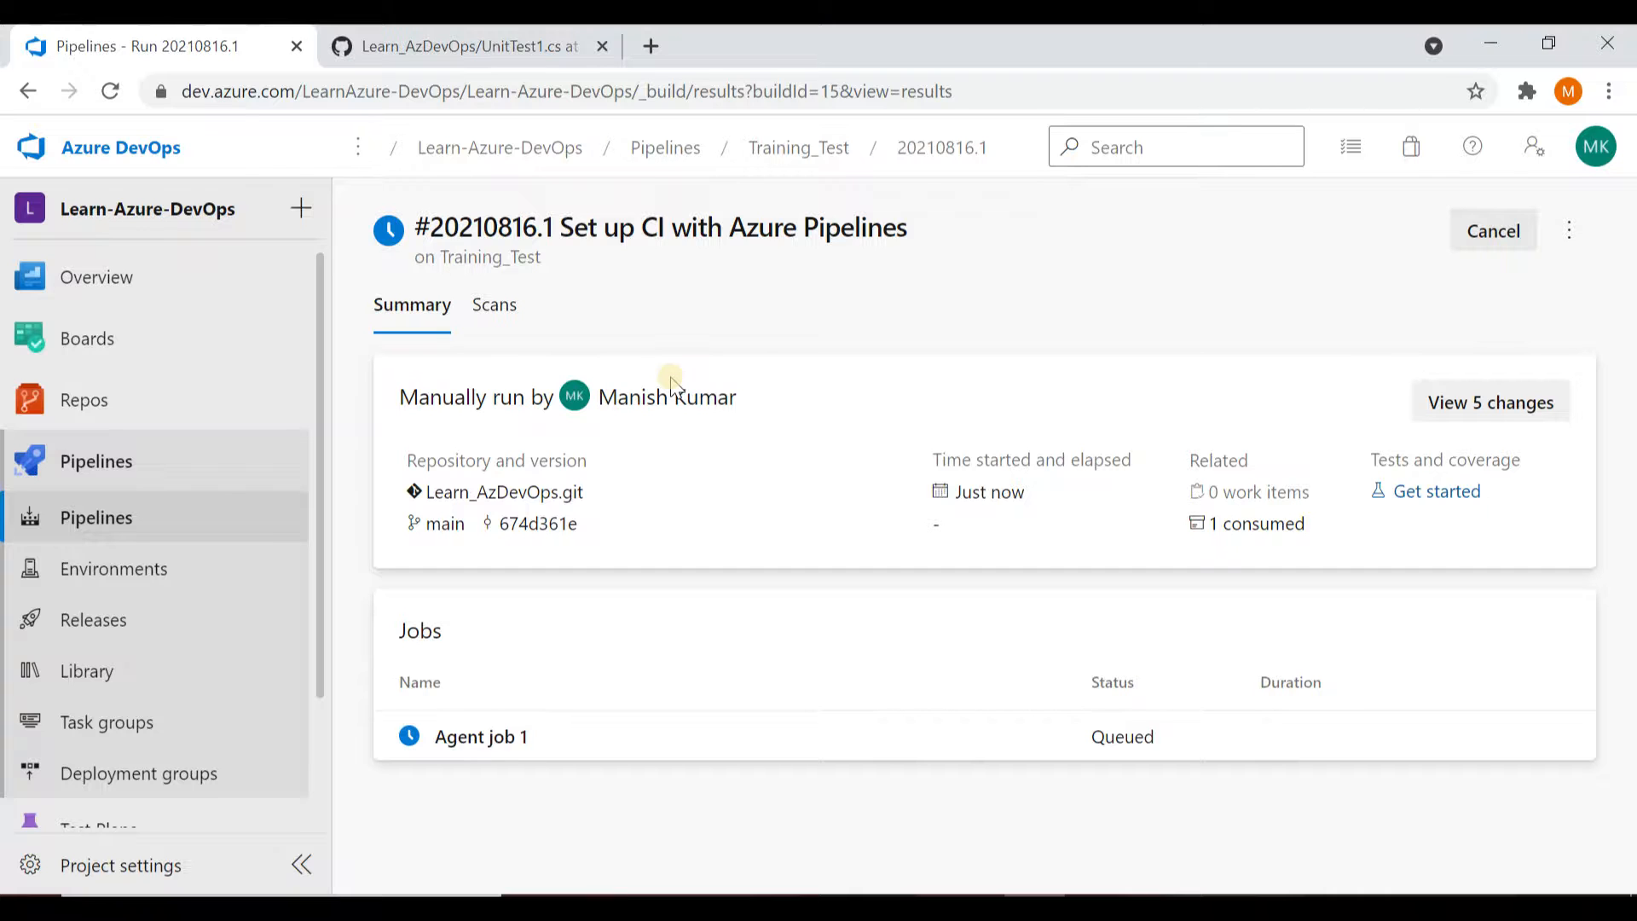
{"action": "left_click", "coordinate": [108, 91]}
{"action": "left_click", "coordinate": [108, 91]}
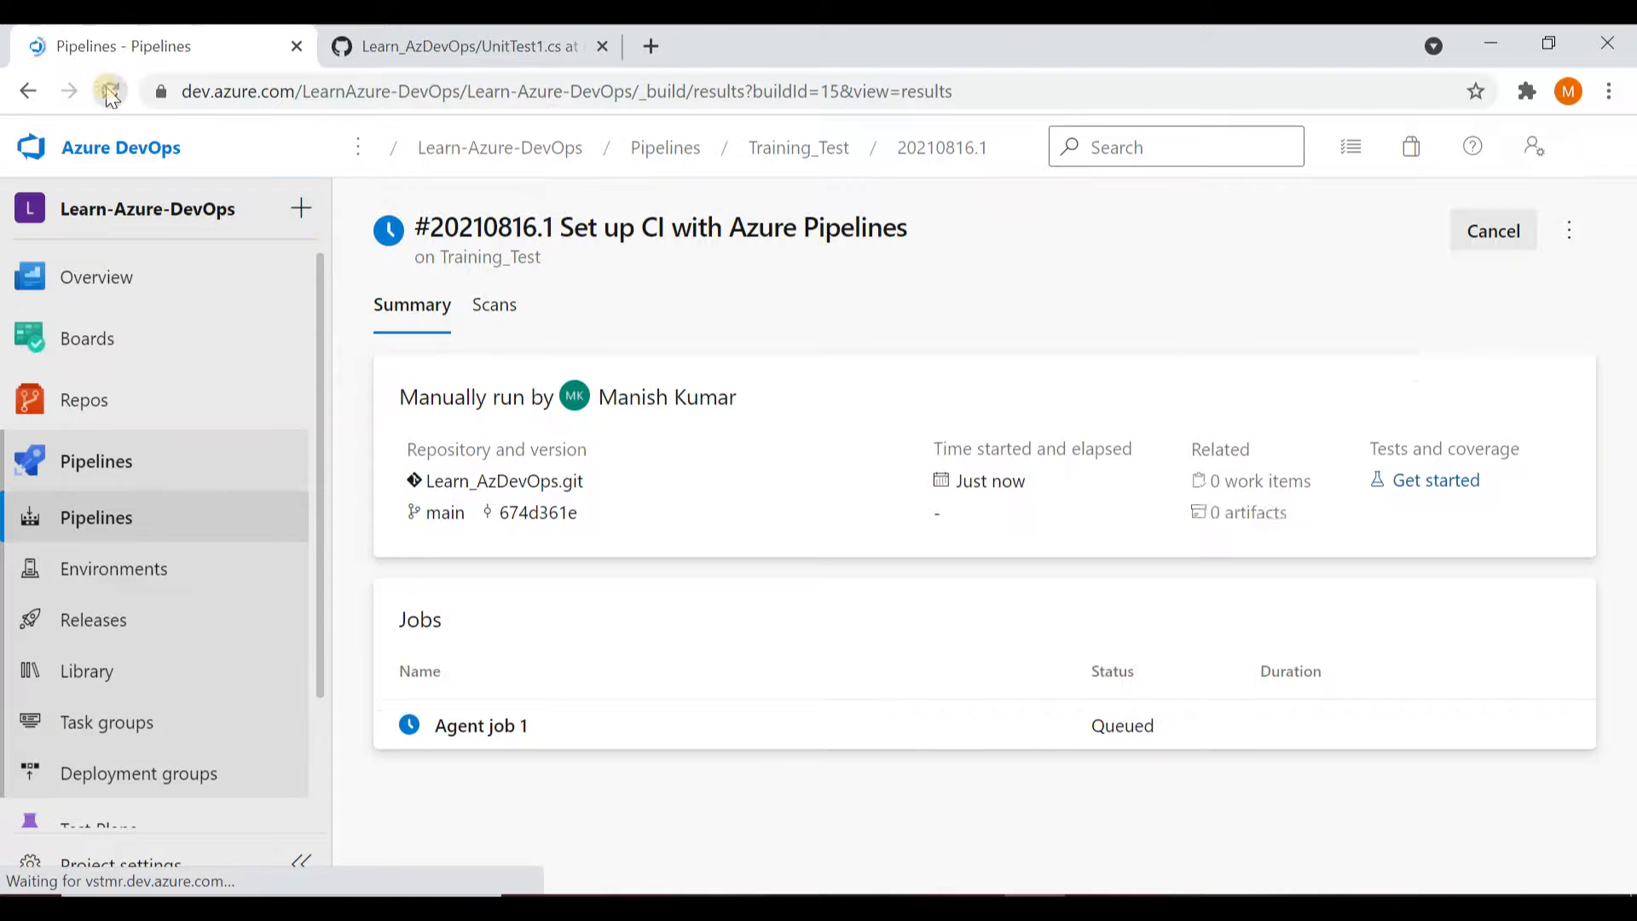
{"action": "left_click", "coordinate": [168, 522]}
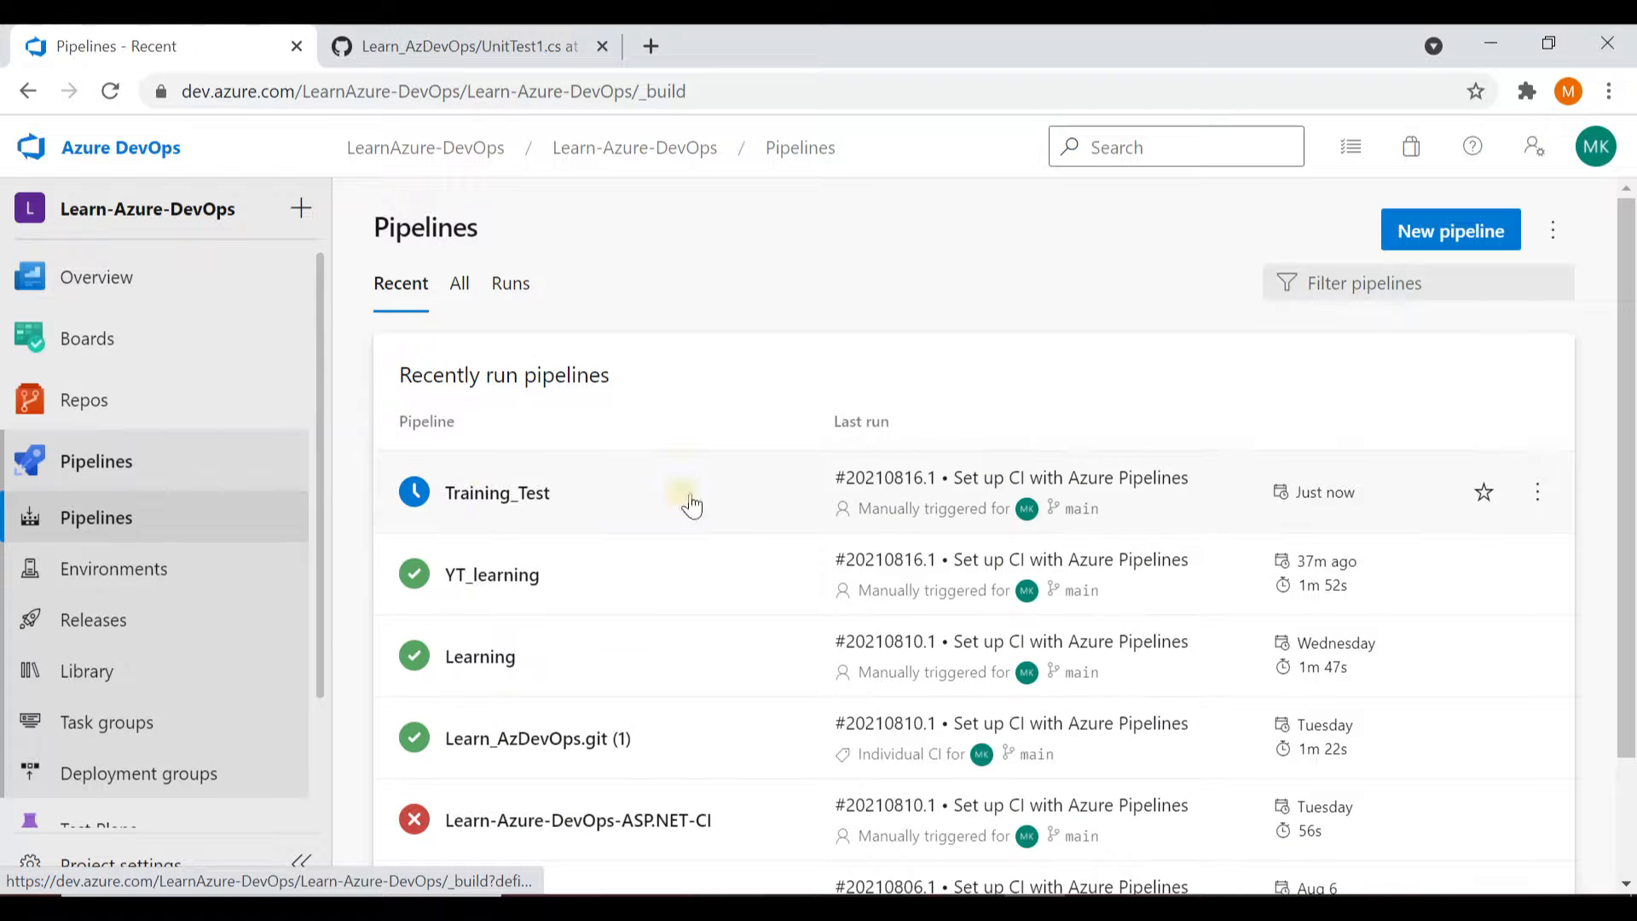
{"action": "left_click", "coordinate": [636, 508]}
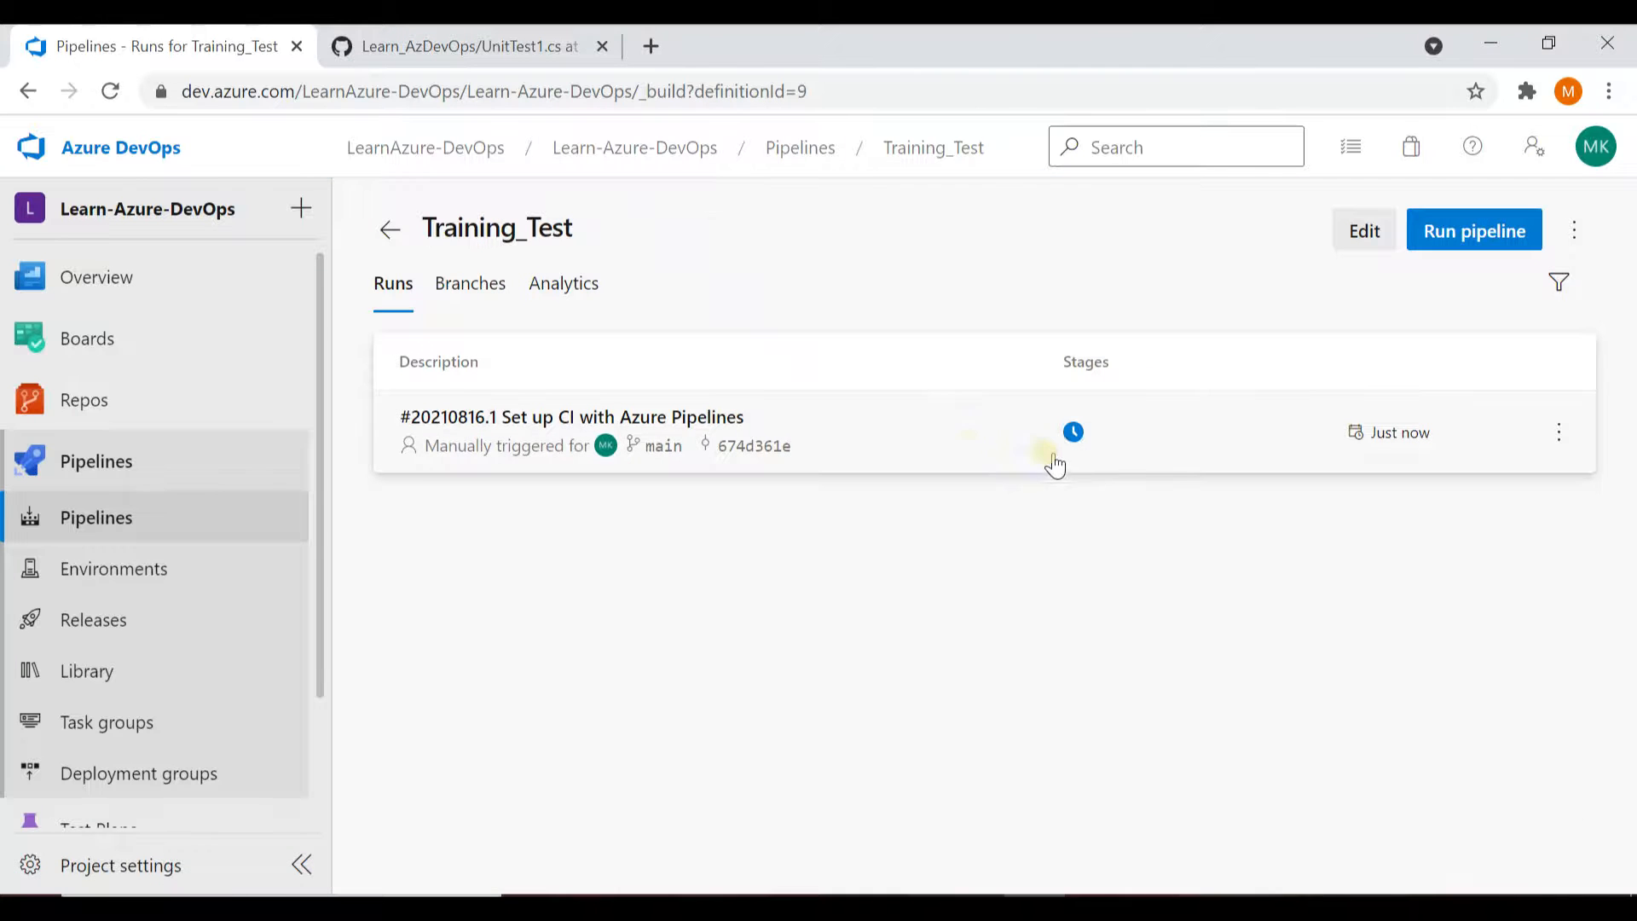
{"action": "left_click", "coordinate": [970, 445]}
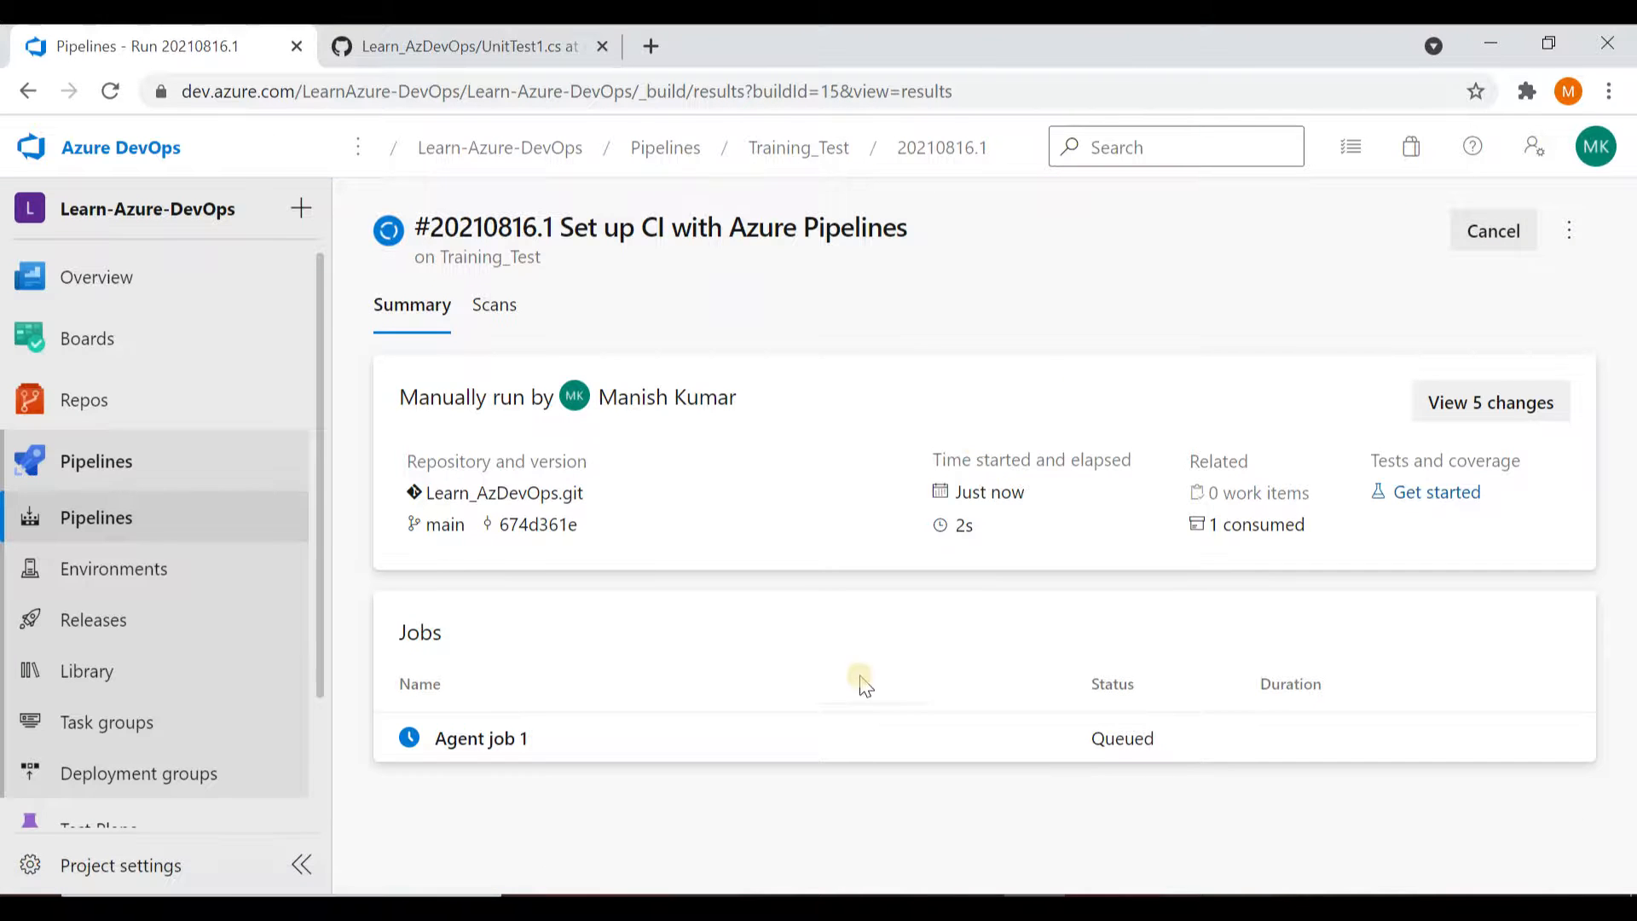
Step: Follow Agent job 1's task logs until the job finishes, and check the run's test results and summary
{"action": "left_click", "coordinate": [782, 745]}
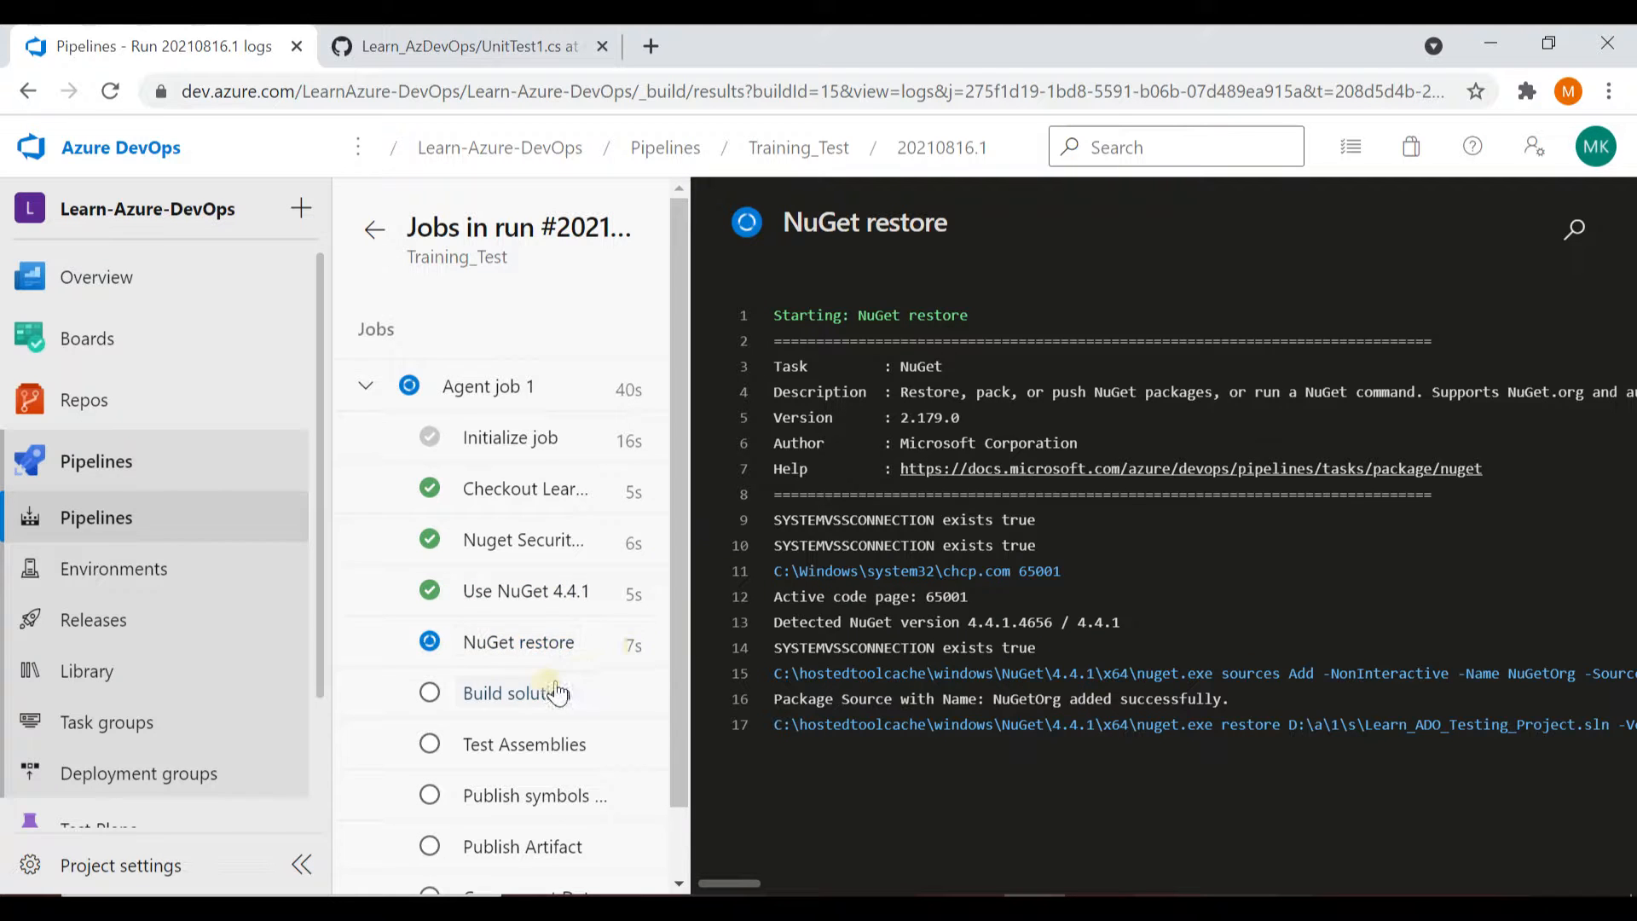
{"action": "left_click_drag", "start_coordinate": [681, 617], "coordinate": [683, 720]}
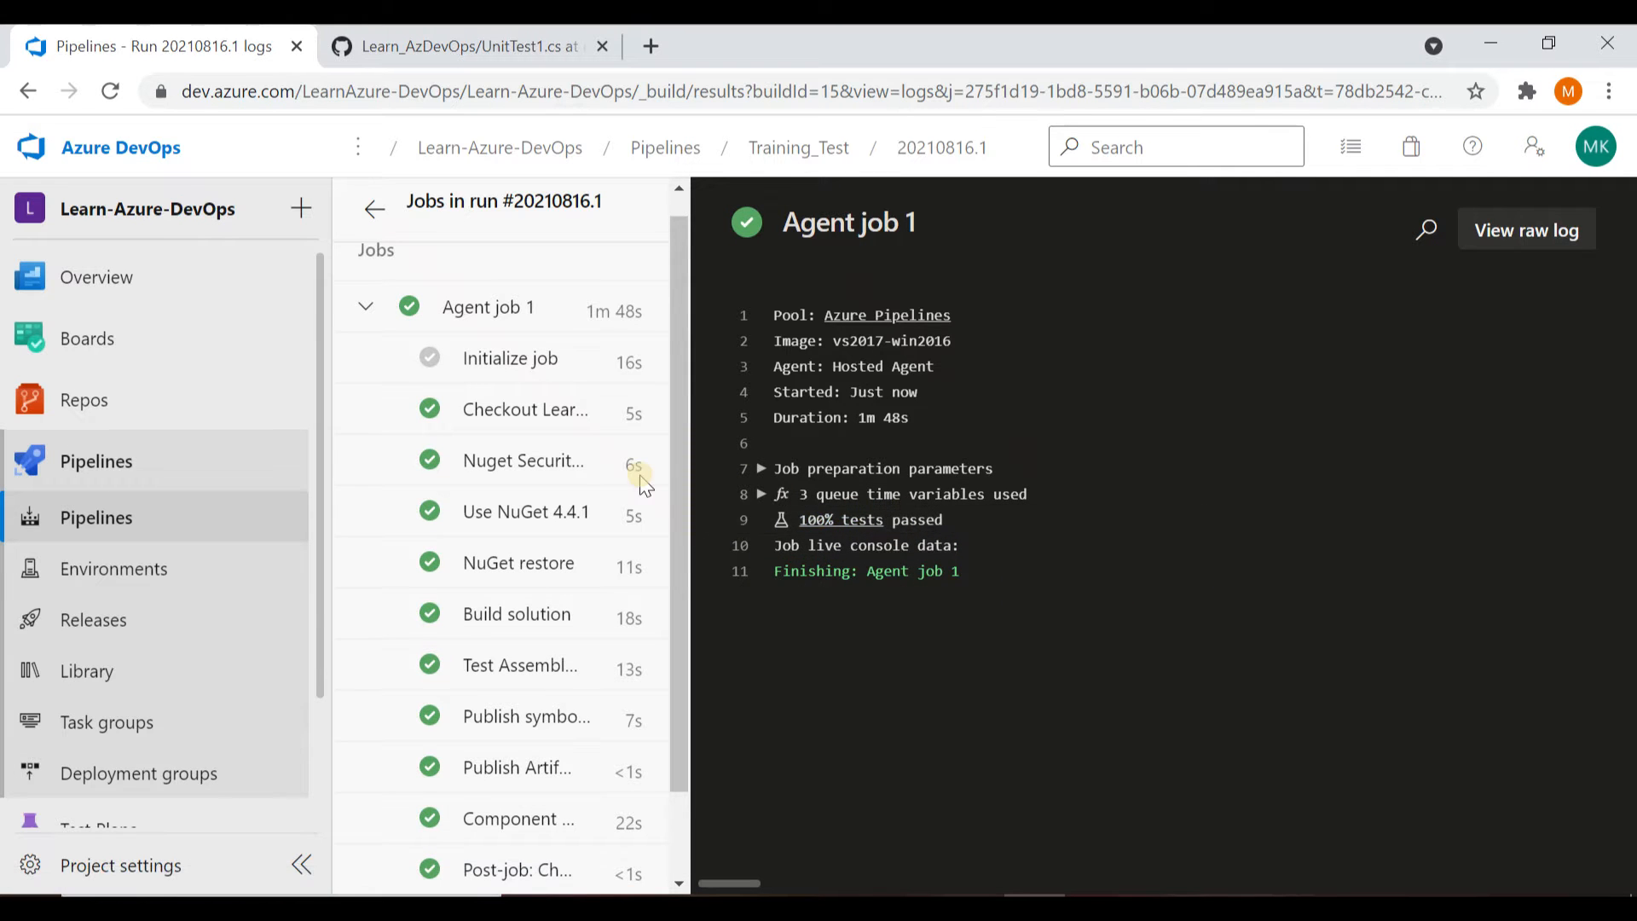
{"action": "left_click", "coordinate": [369, 210]}
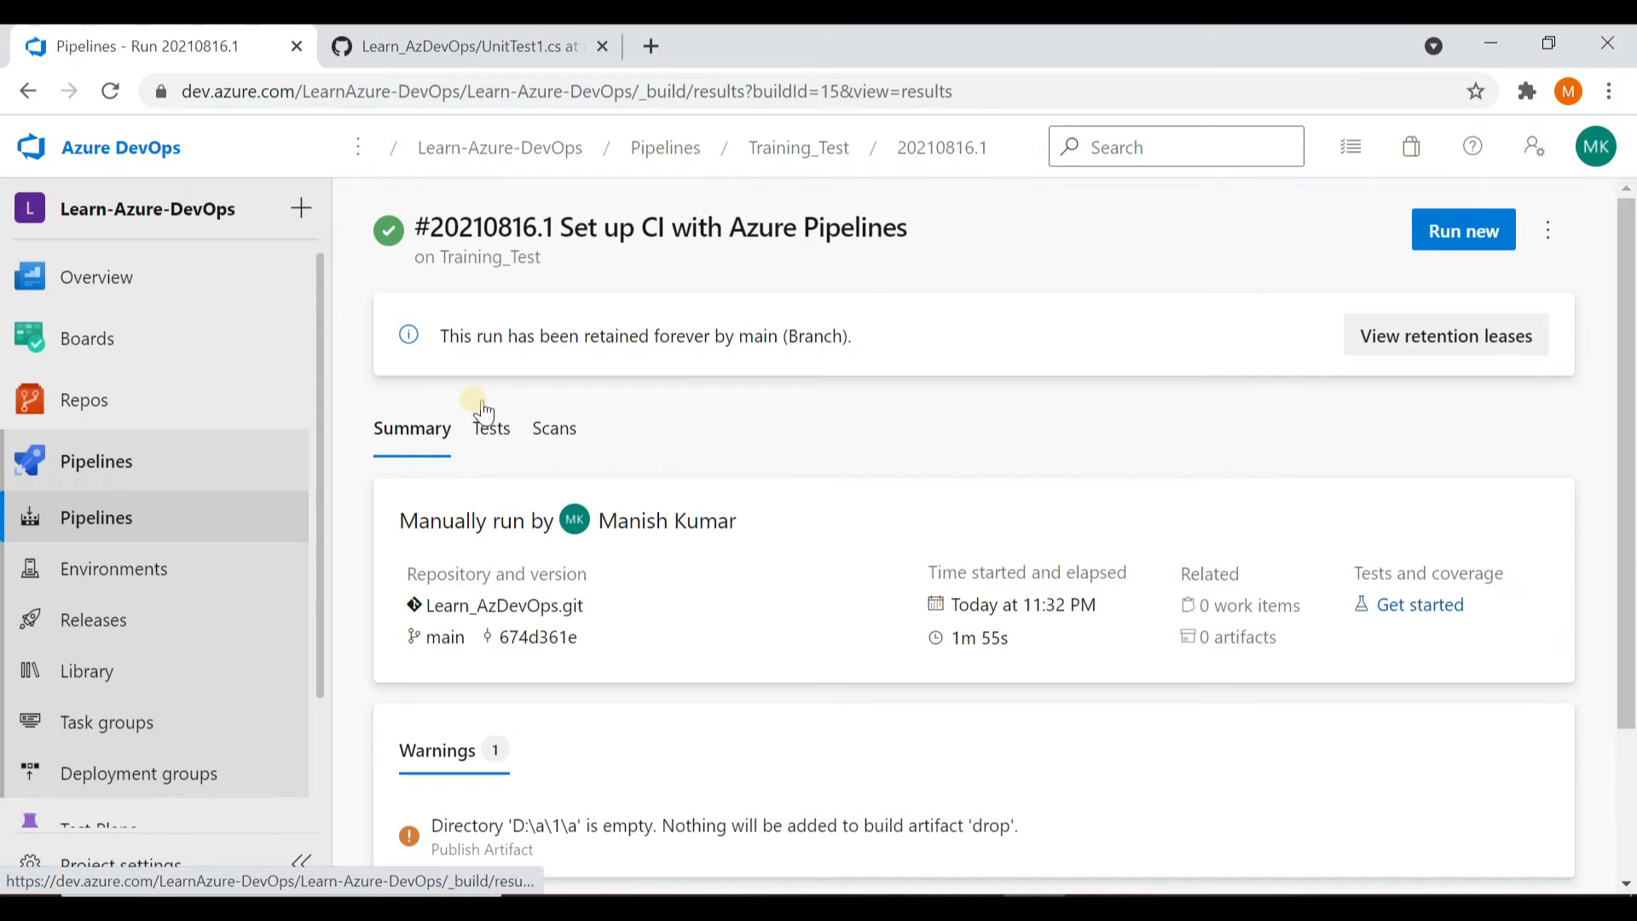
{"action": "left_click", "coordinate": [490, 433]}
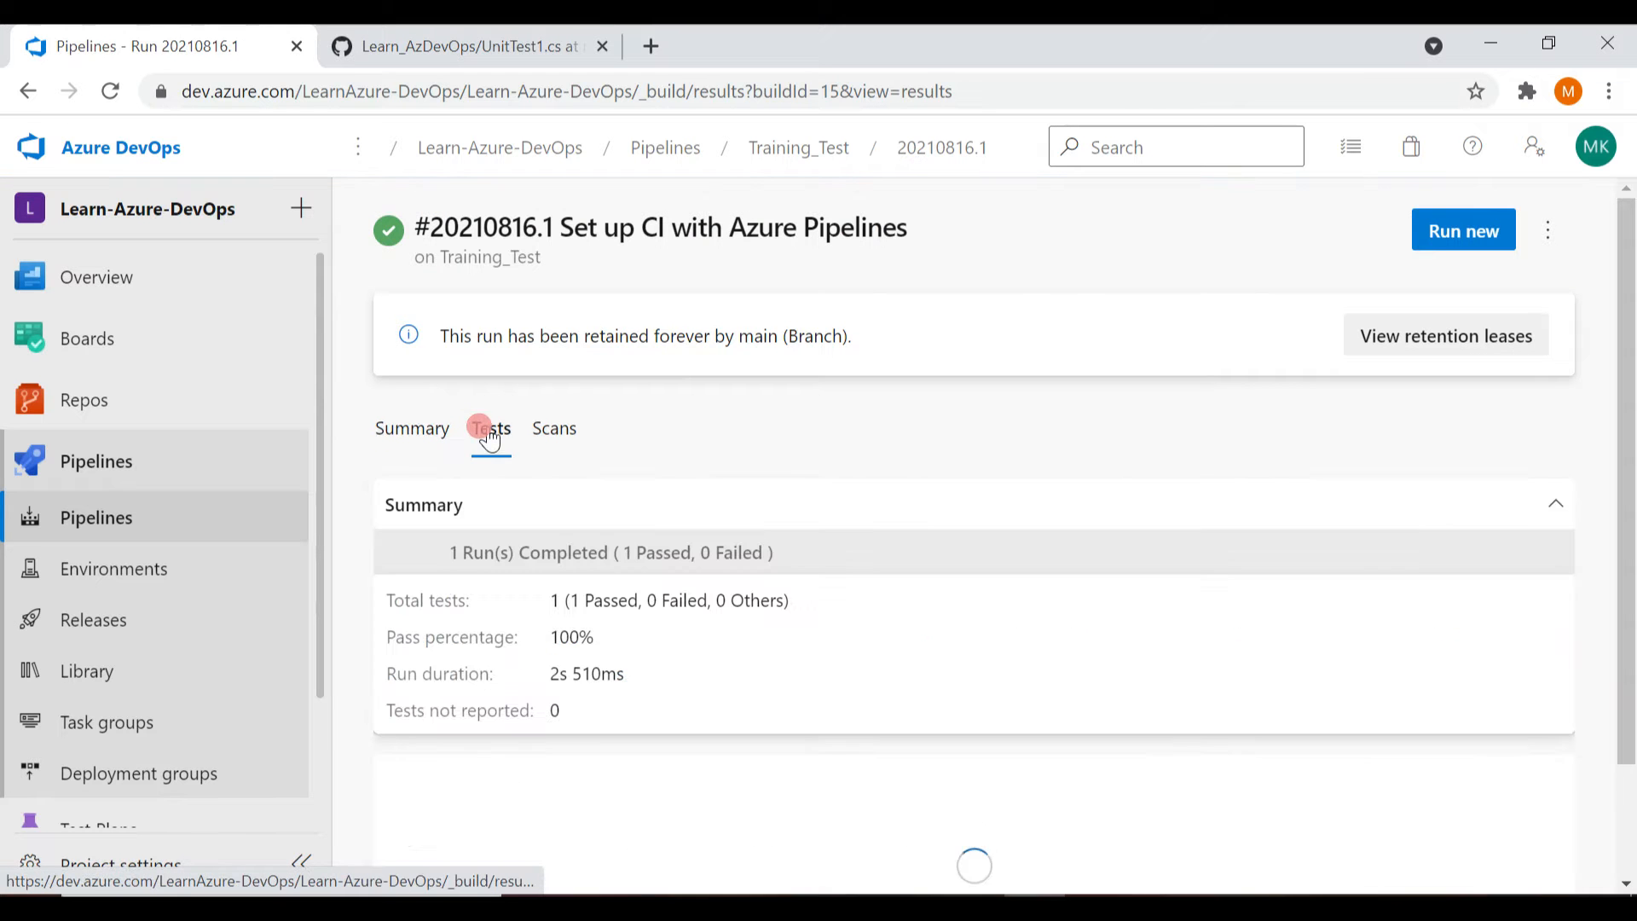
{"action": "left_click", "coordinate": [424, 428]}
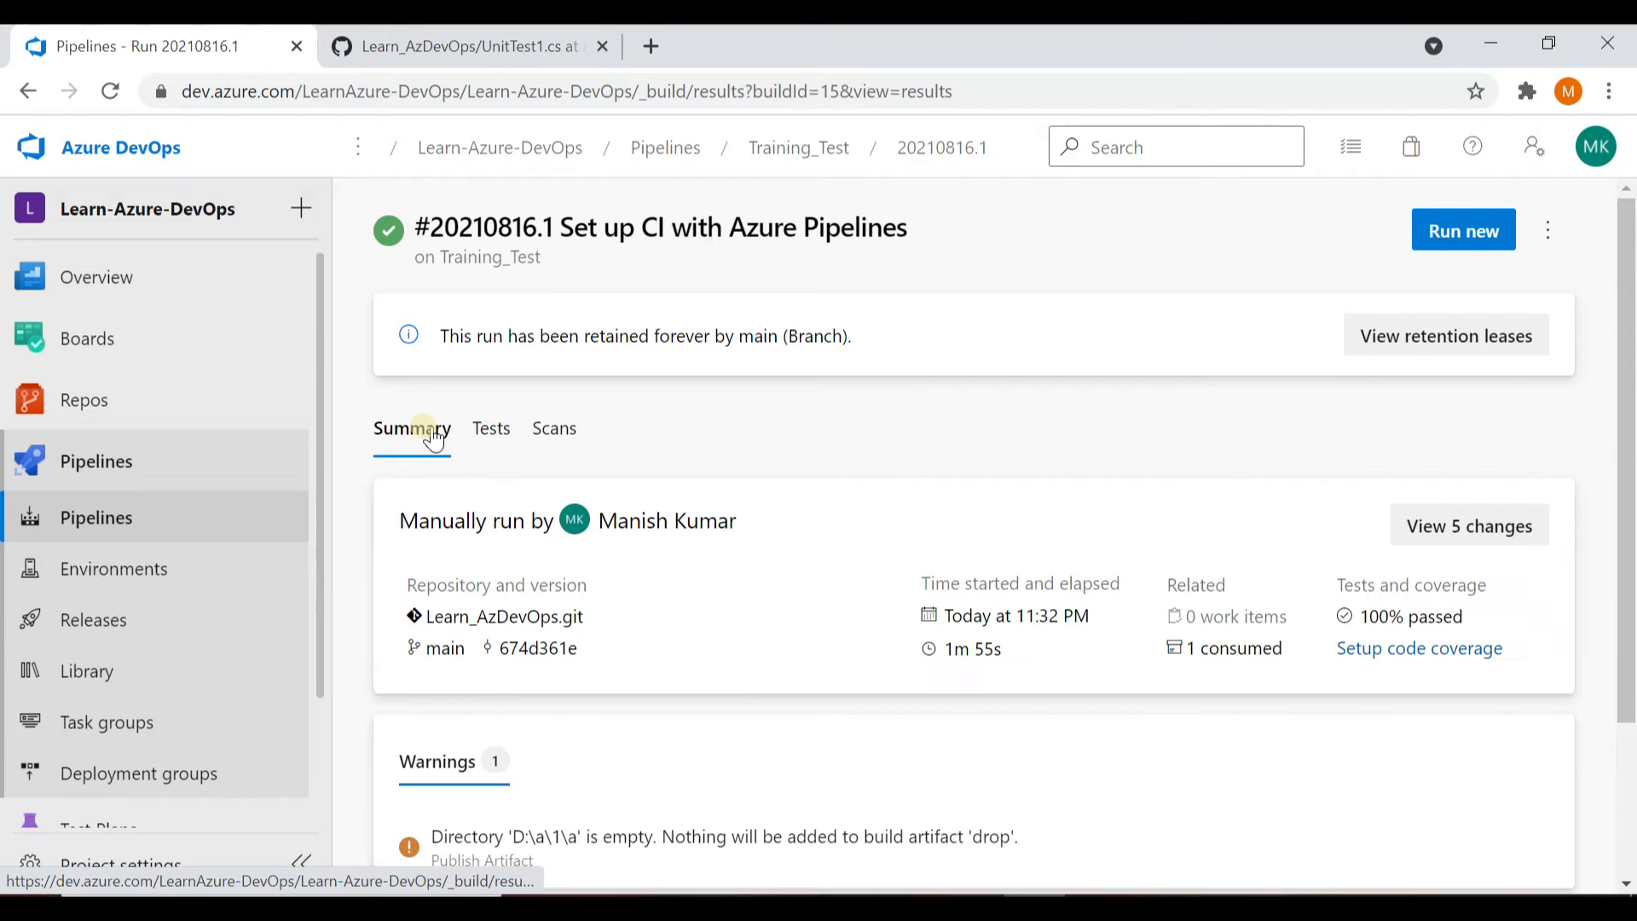
Step: Reopen the finished Training_Test run from the pipelines list and examine its test totals and pass percentage
{"action": "left_click", "coordinate": [154, 521]}
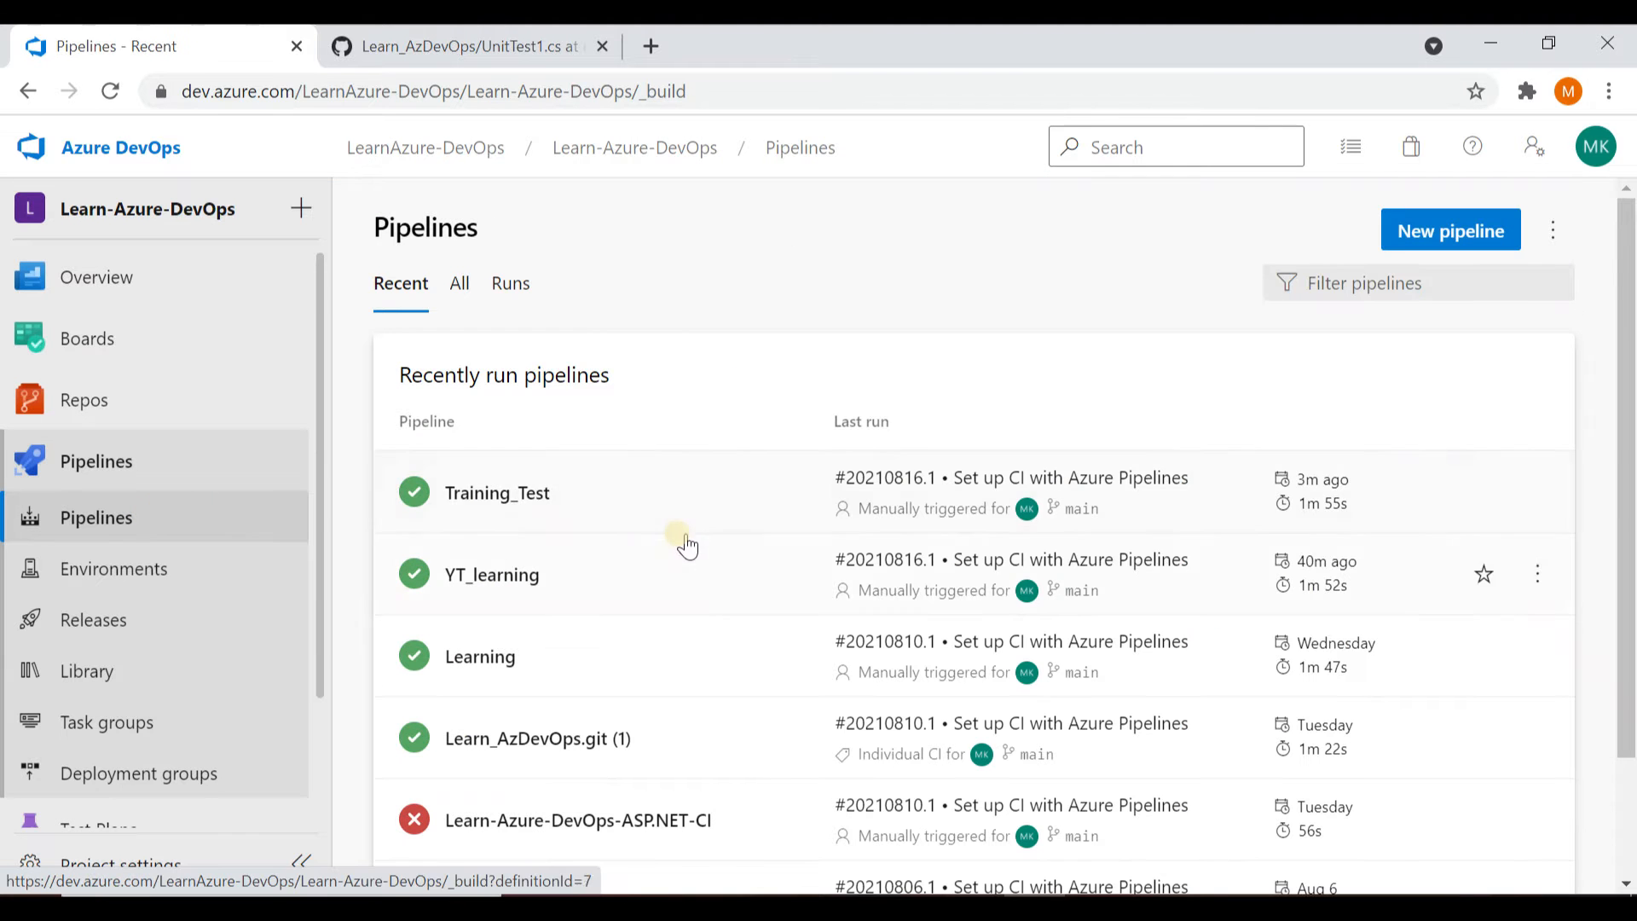
{"action": "left_click", "coordinate": [617, 505]}
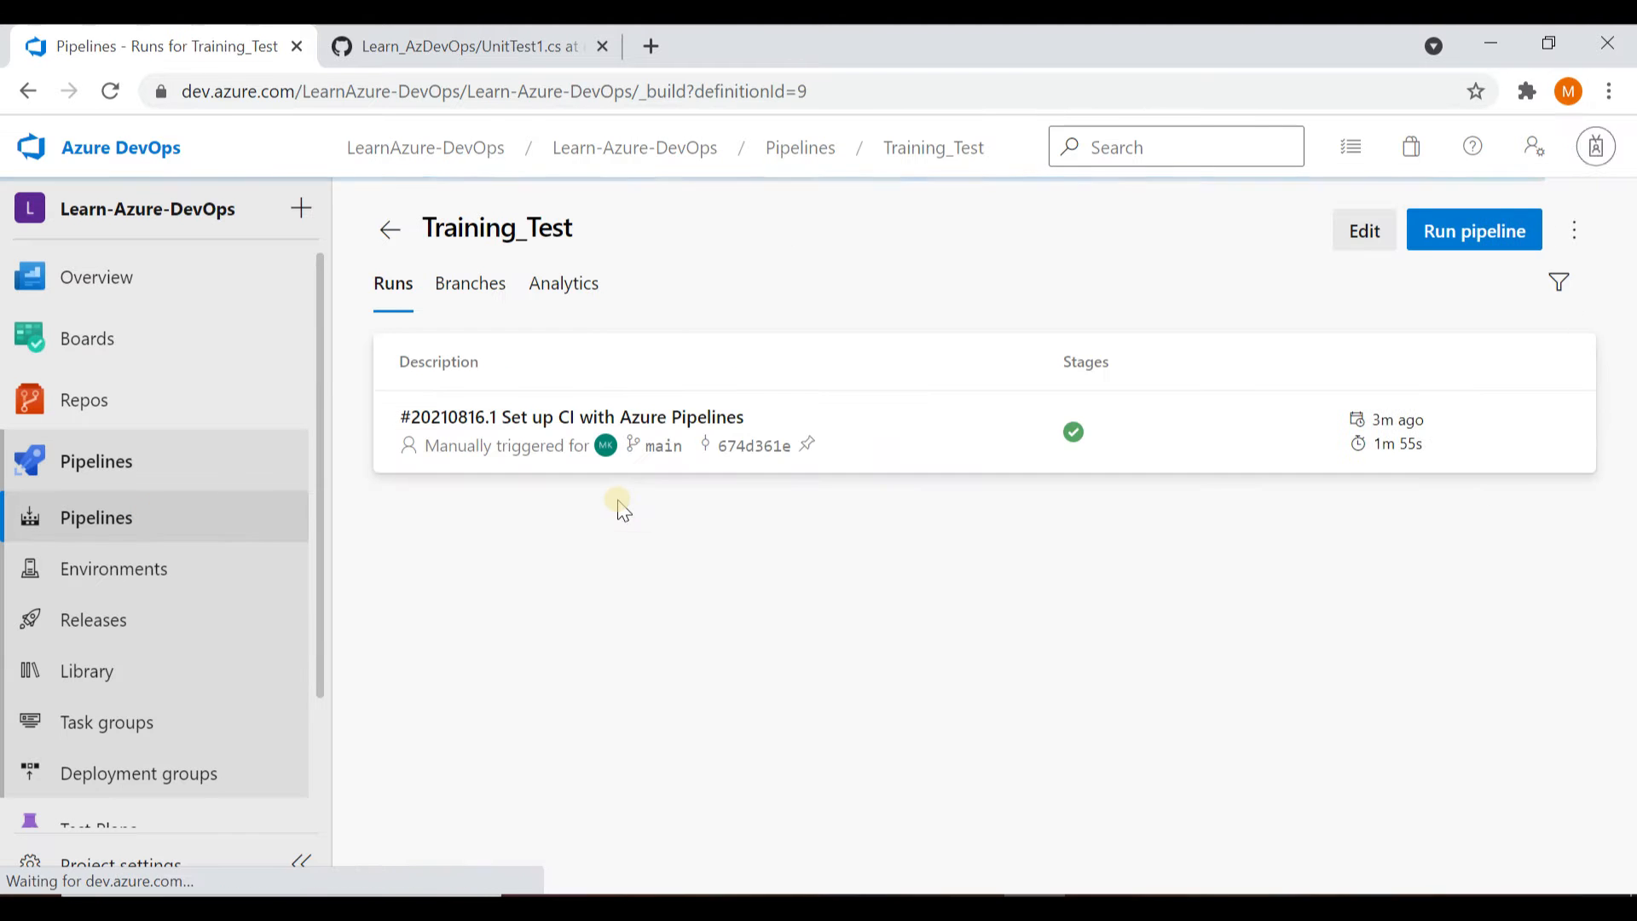
{"action": "left_click", "coordinate": [558, 420]}
{"action": "left_click", "coordinate": [495, 428]}
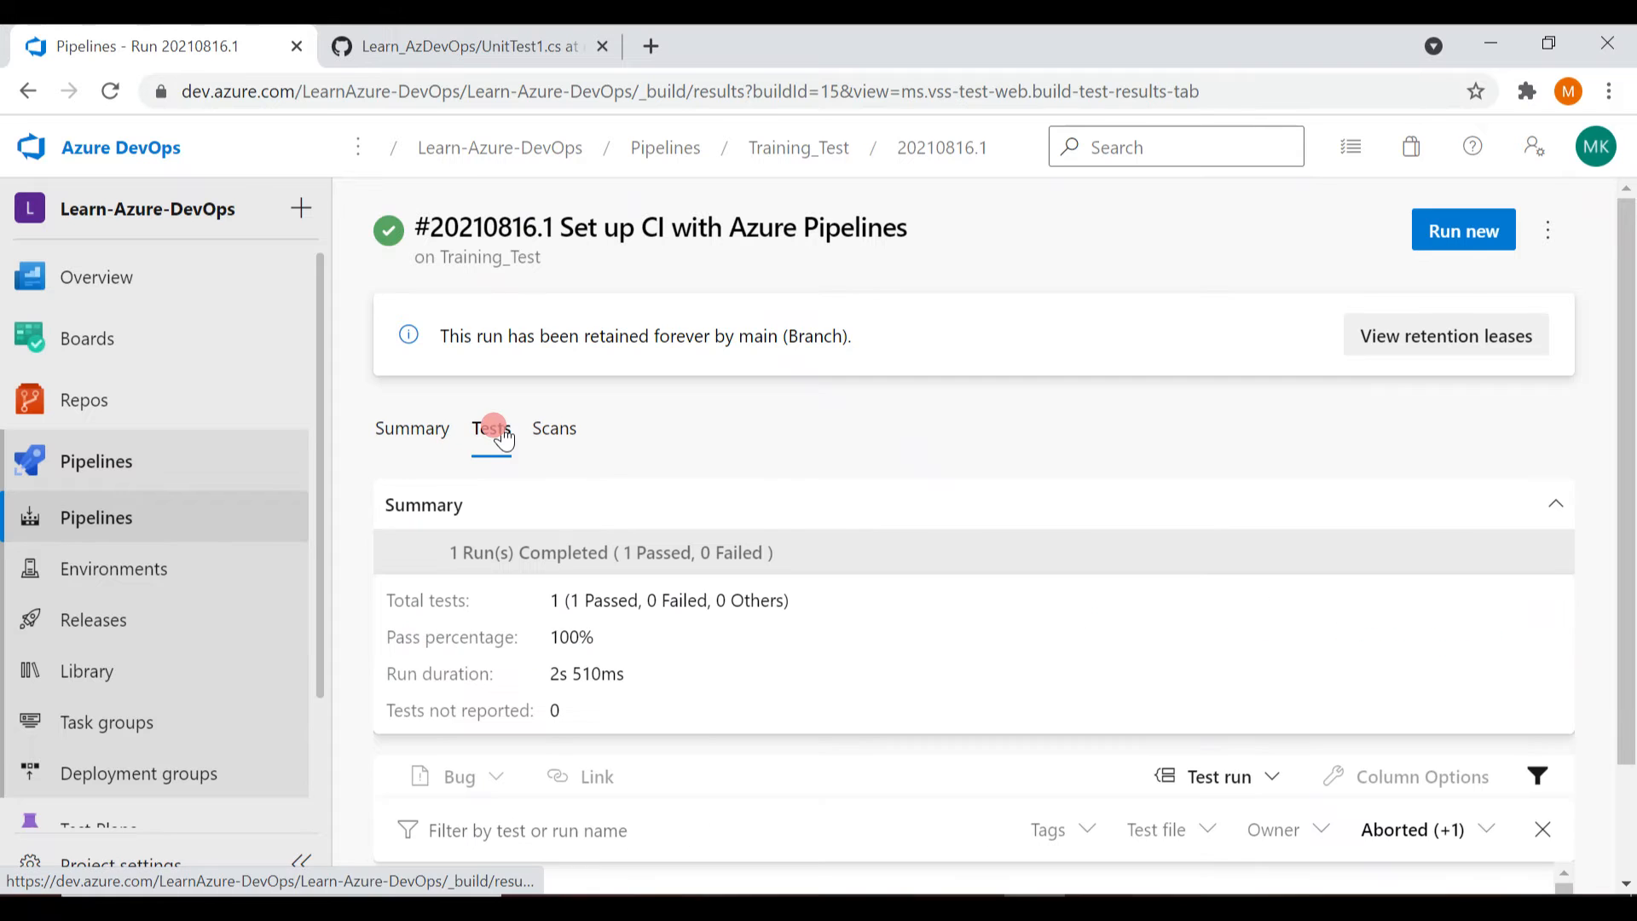
{"action": "left_click_drag", "start_coordinate": [550, 602], "coordinate": [727, 594]}
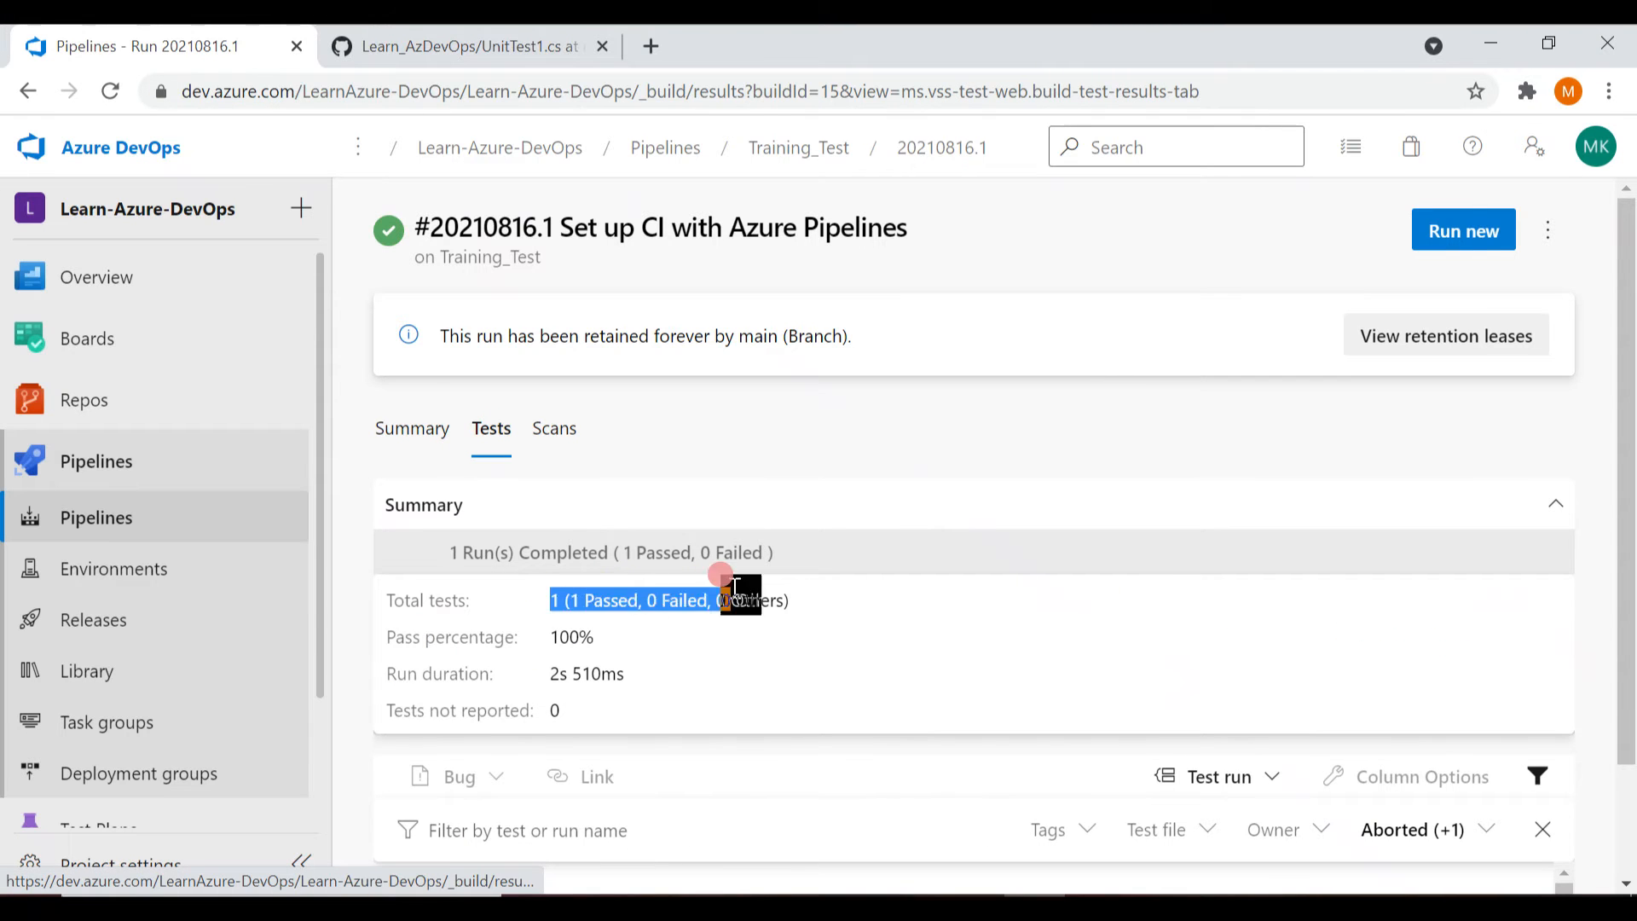
{"action": "left_click", "coordinate": [1176, 673]}
{"action": "scroll", "coordinate": [1628, 497], "scroll_direction": "down", "scroll_amount": 3}
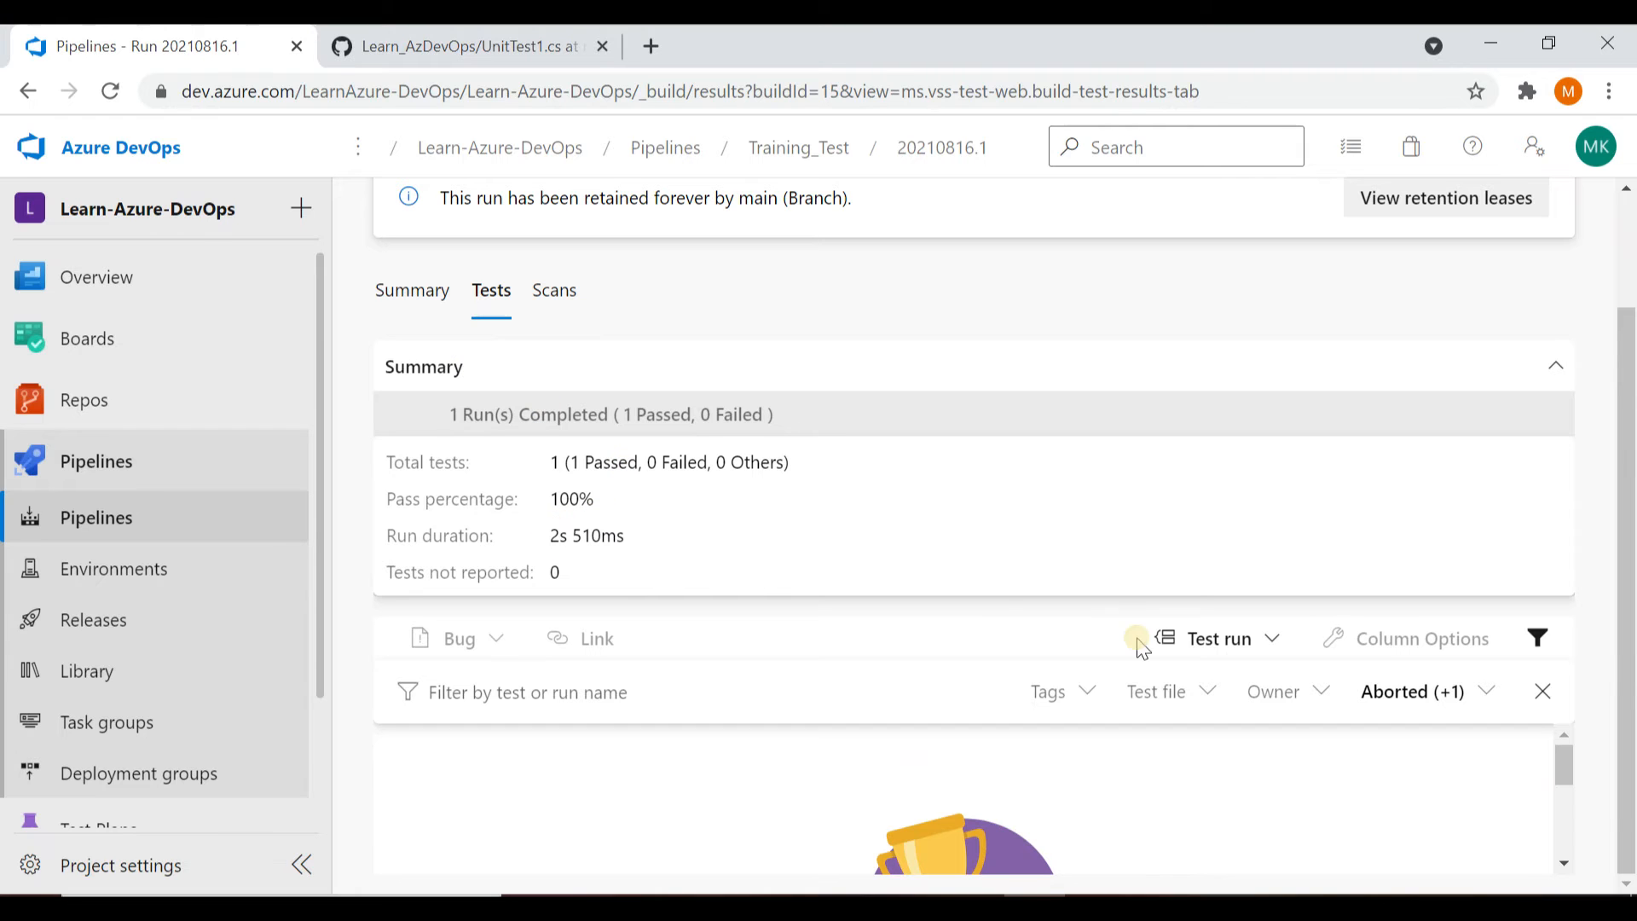
{"action": "scroll", "coordinate": [1563, 450], "scroll_direction": "up", "scroll_amount": 3}
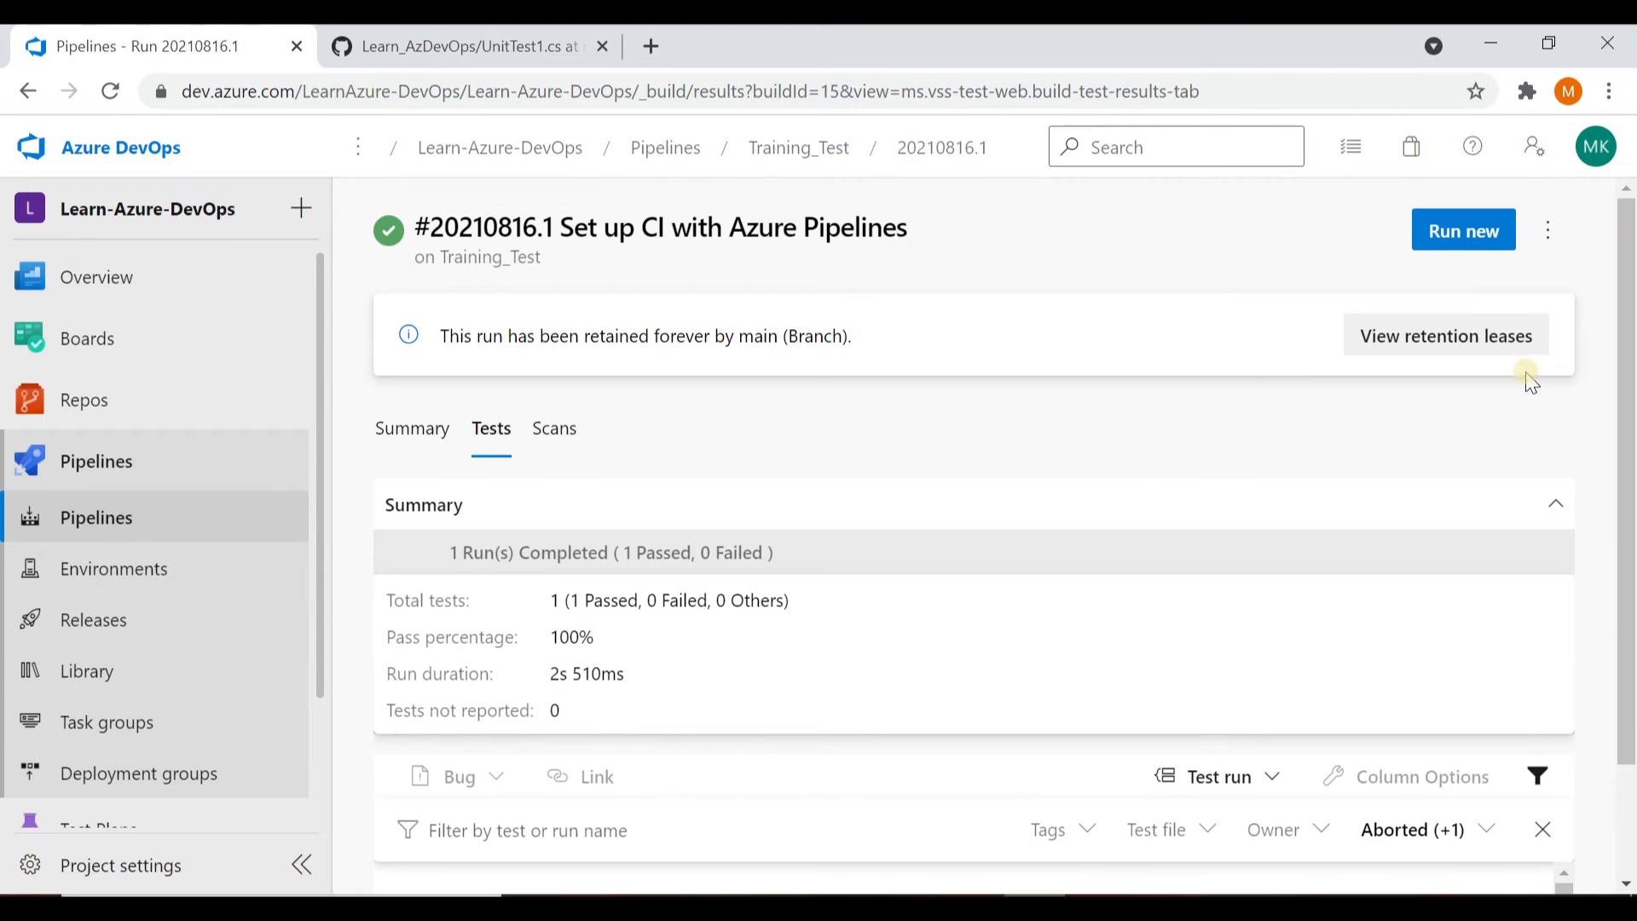
Step: Look through the finished run's summary and scans, and return to its test results
{"action": "left_click", "coordinate": [425, 440]}
{"action": "left_click", "coordinate": [488, 438]}
{"action": "left_click", "coordinate": [555, 435]}
{"action": "left_click", "coordinate": [511, 438]}
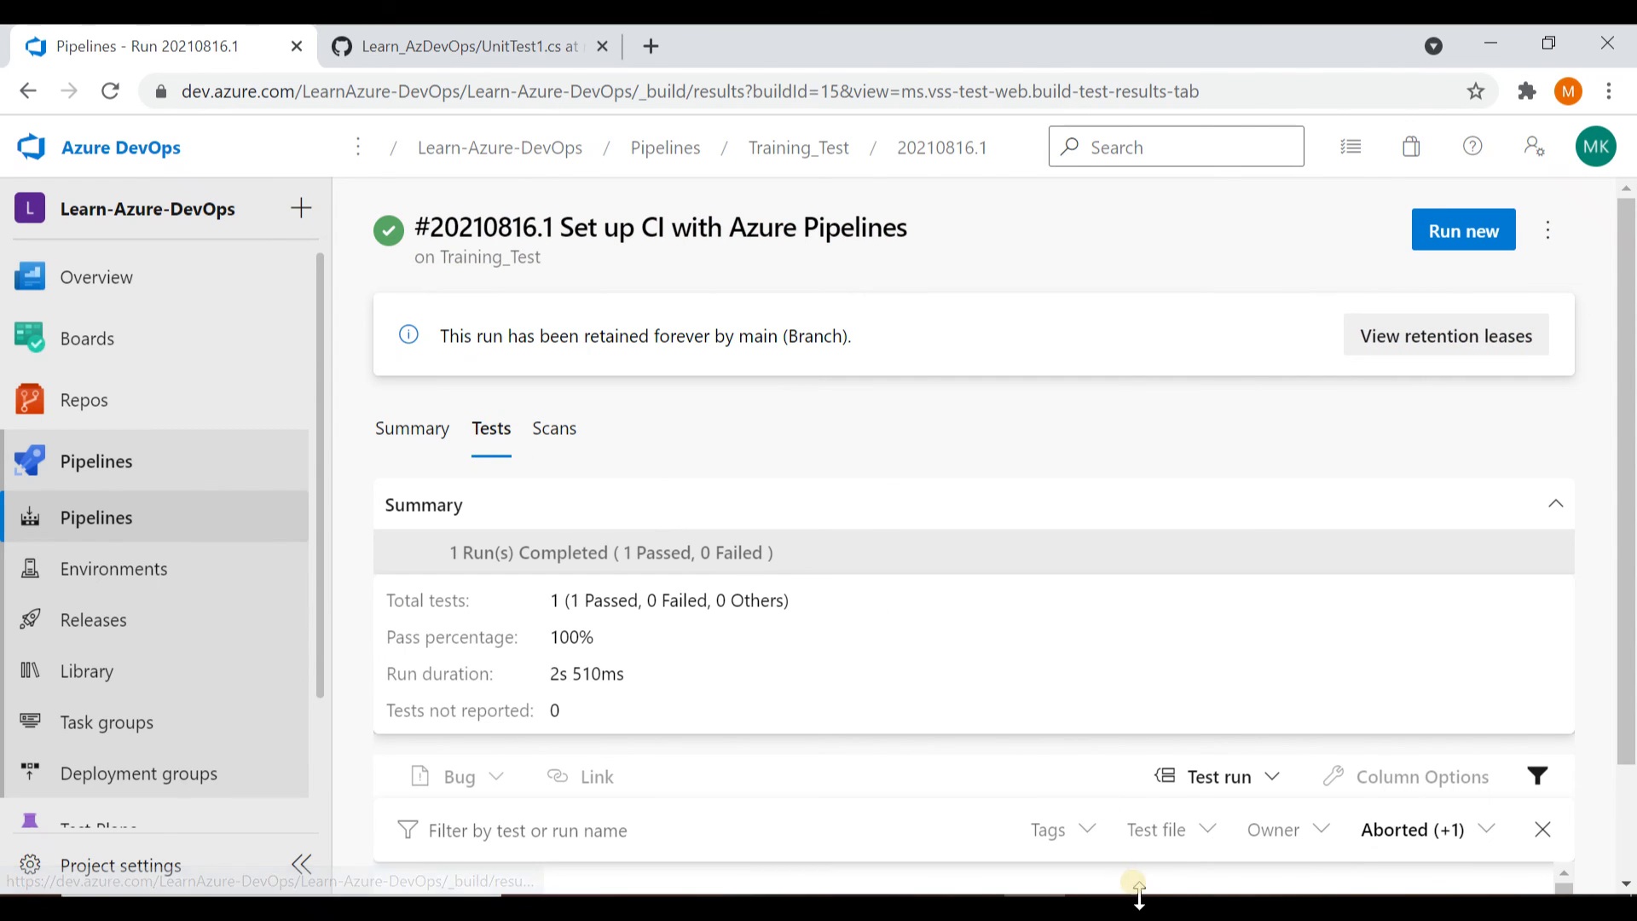
{"action": "mouse_move", "coordinate": [1159, 912]}
{"action": "left_click", "coordinate": [1132, 826]}
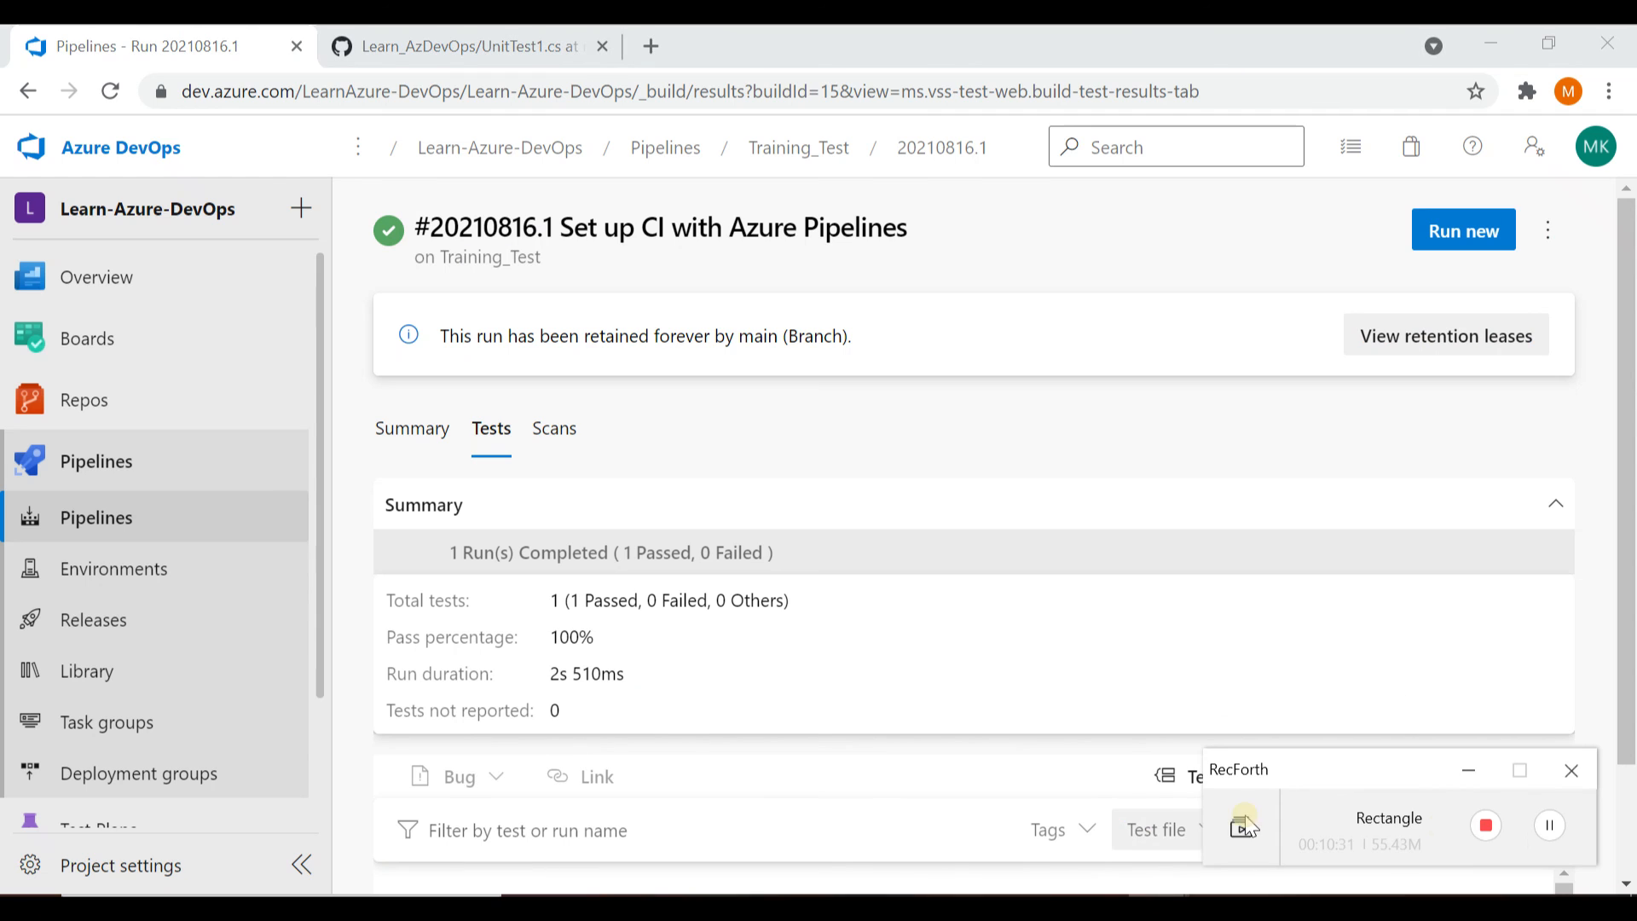